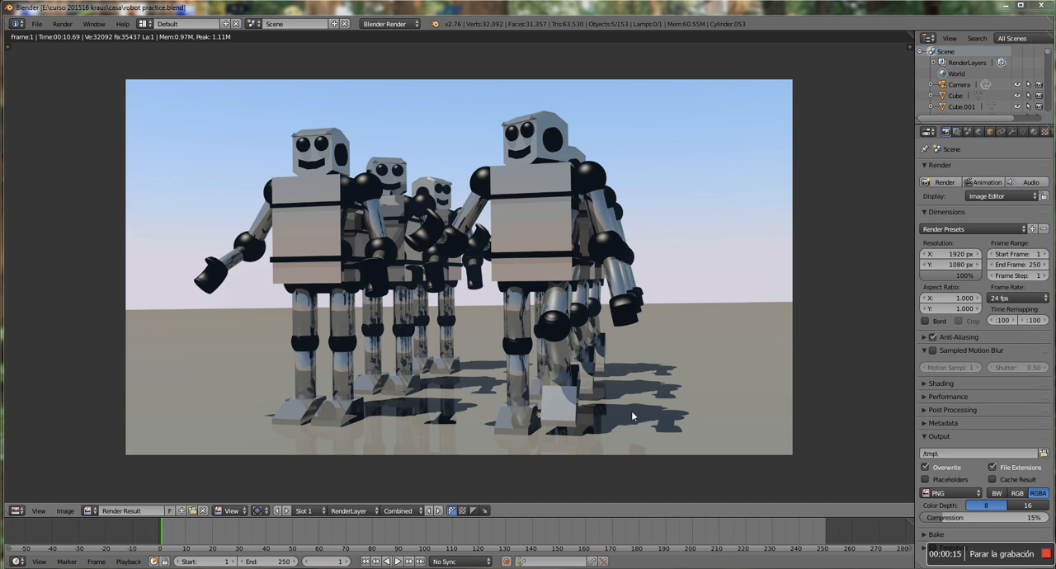
Switch to the Blender window with the new default scene and dismiss its splash screen
{"action": "mouse_move", "coordinate": [674, 568]}
{"action": "left_click", "coordinate": [726, 526]}
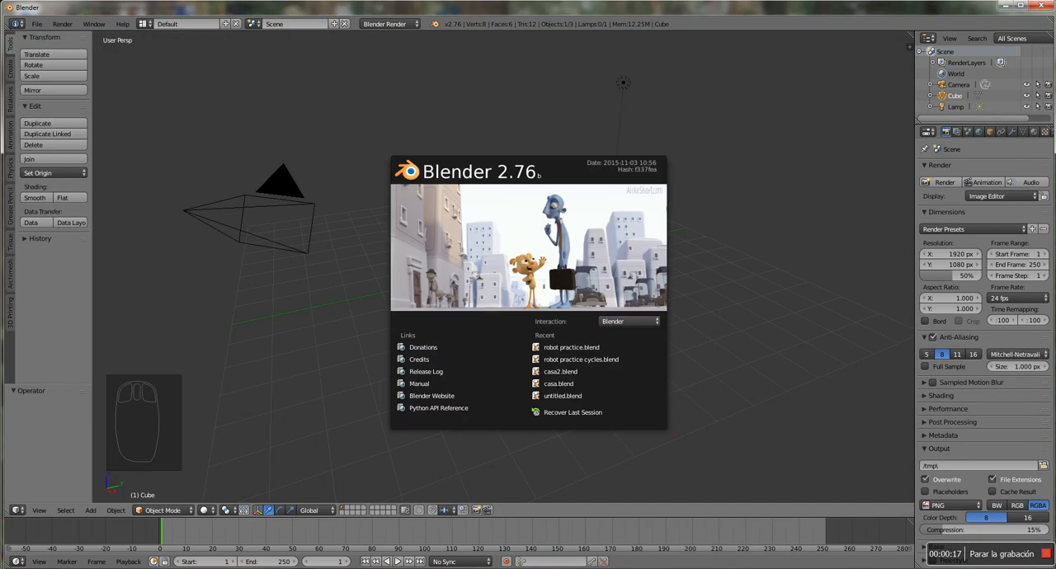
{"action": "left_click", "coordinate": [710, 248]}
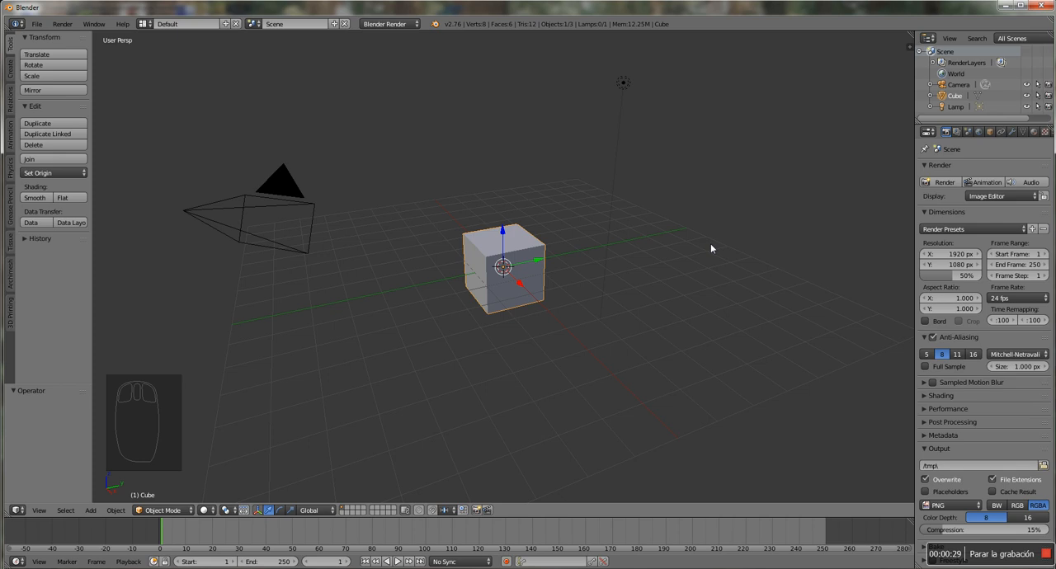
In front orthographic view, scale the default cube uniformly by about 2.01
{"action": "key", "text": "KP_1"}
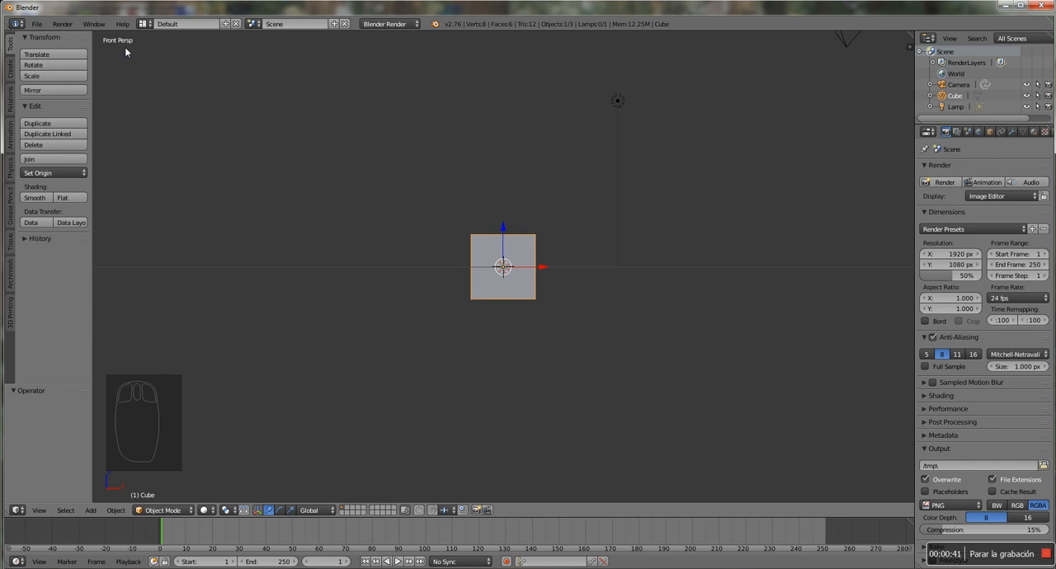
{"action": "key", "text": "KP_5"}
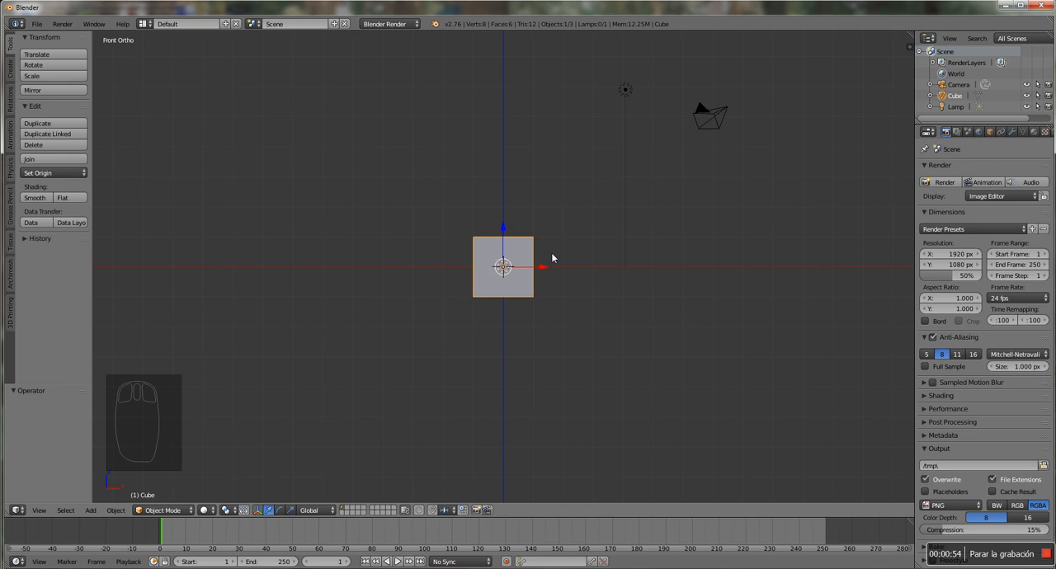
{"action": "key", "text": "s"}
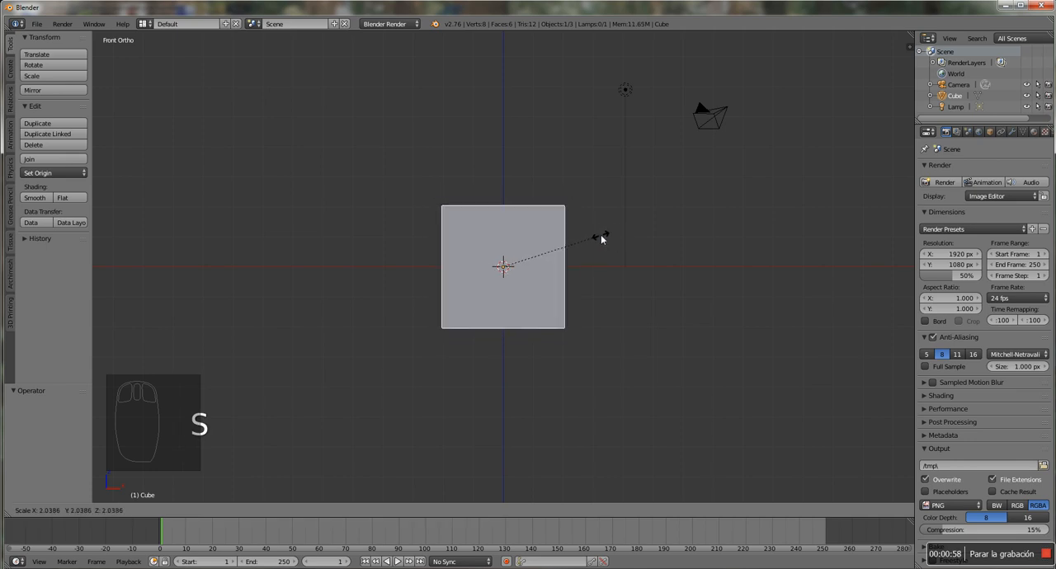
{"action": "left_click", "coordinate": [600, 239]}
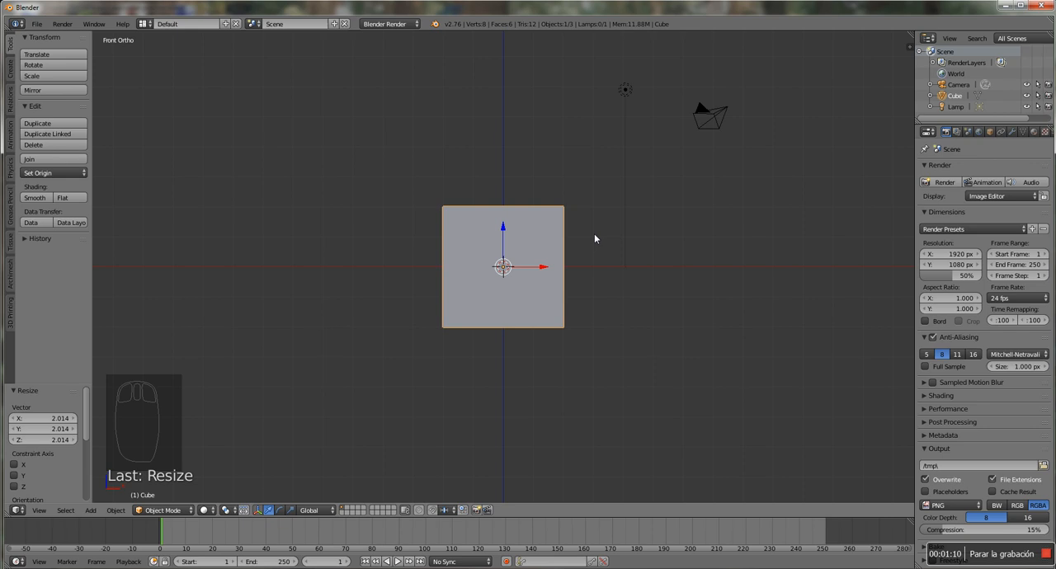
Make a linked duplicate of the cube and raise it about 4.26 along Z, above the original
{"action": "key", "text": "alt+d"}
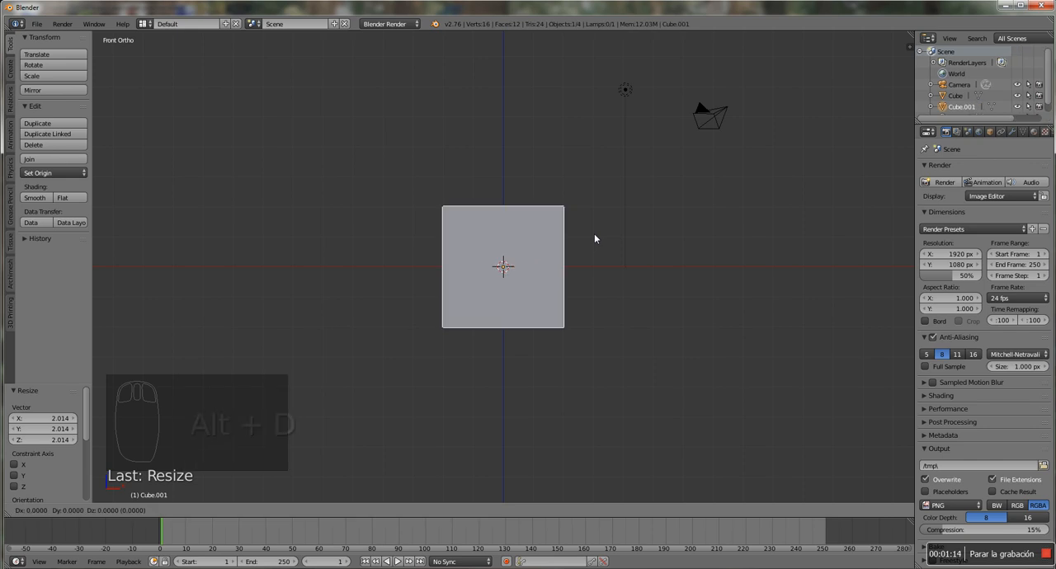
{"action": "left_click", "coordinate": [595, 239]}
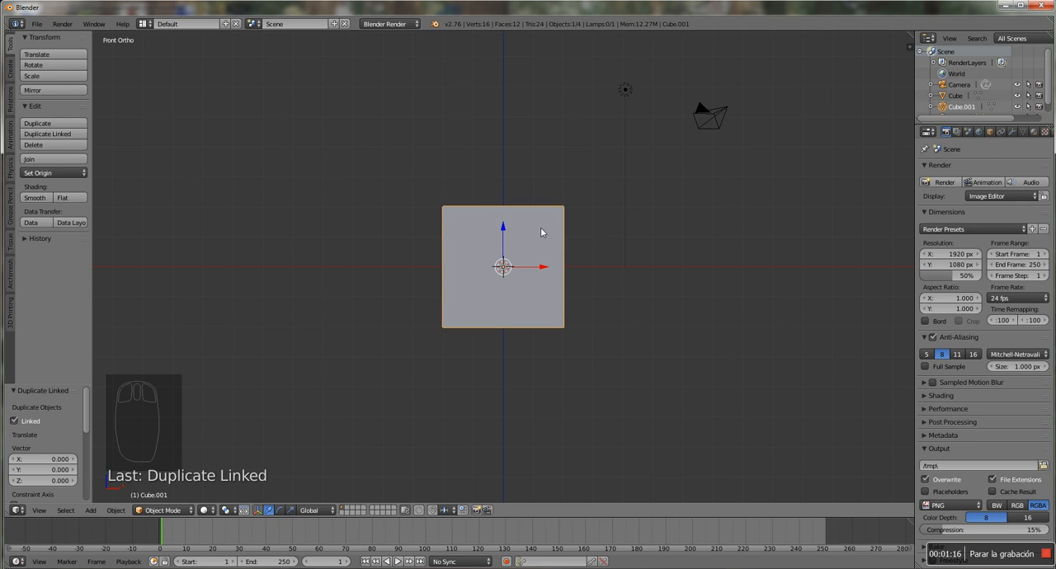
{"action": "left_click_drag", "start_coordinate": [502, 227], "coordinate": [503, 101]}
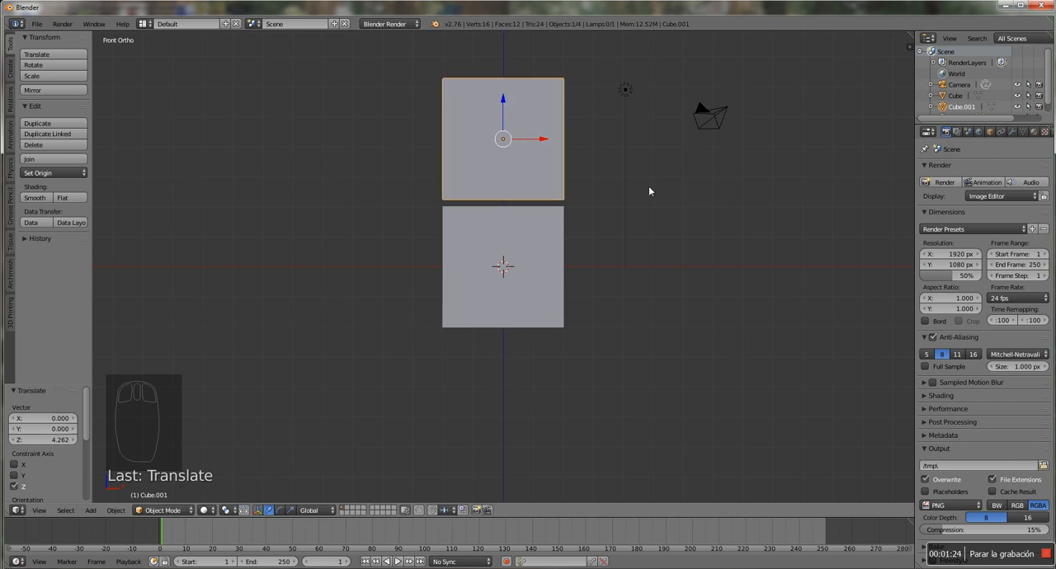
Scale the upper cube uniformly by about 0.6 and lower it along Z to just above the large cube
{"action": "key", "text": "s"}
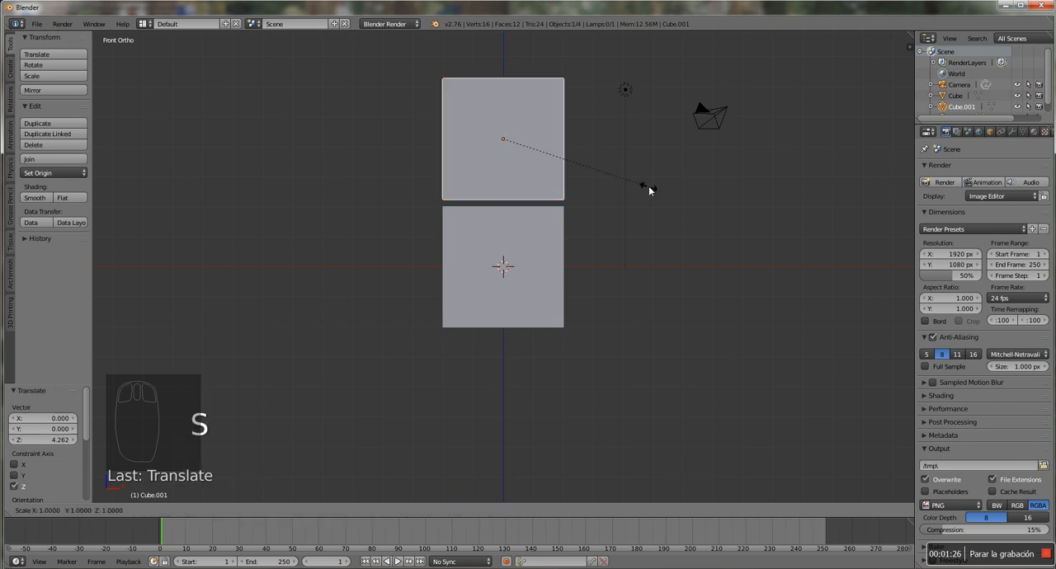
{"action": "left_click", "coordinate": [593, 167]}
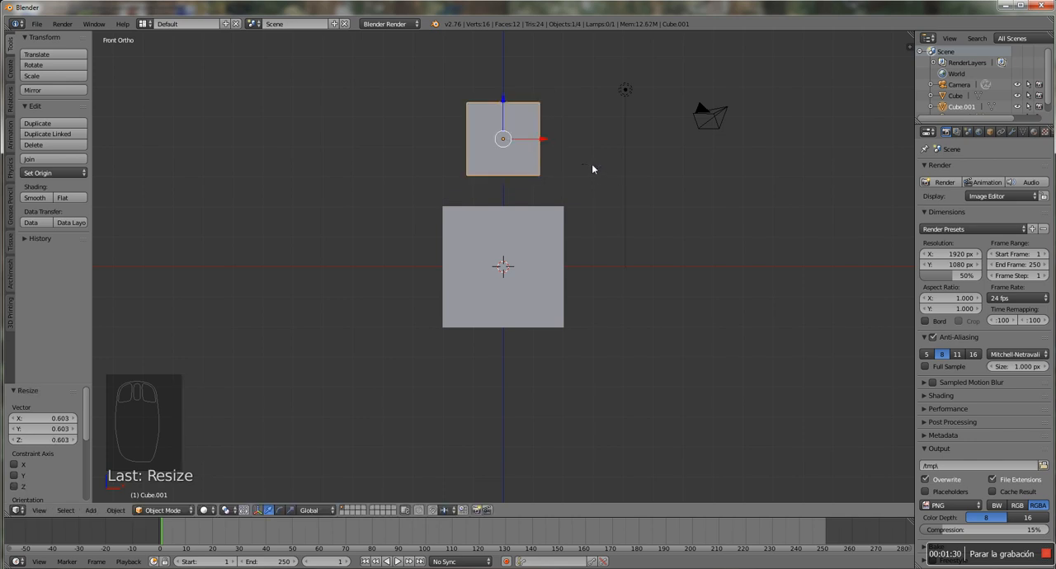
{"action": "left_click_drag", "start_coordinate": [503, 100], "coordinate": [502, 121]}
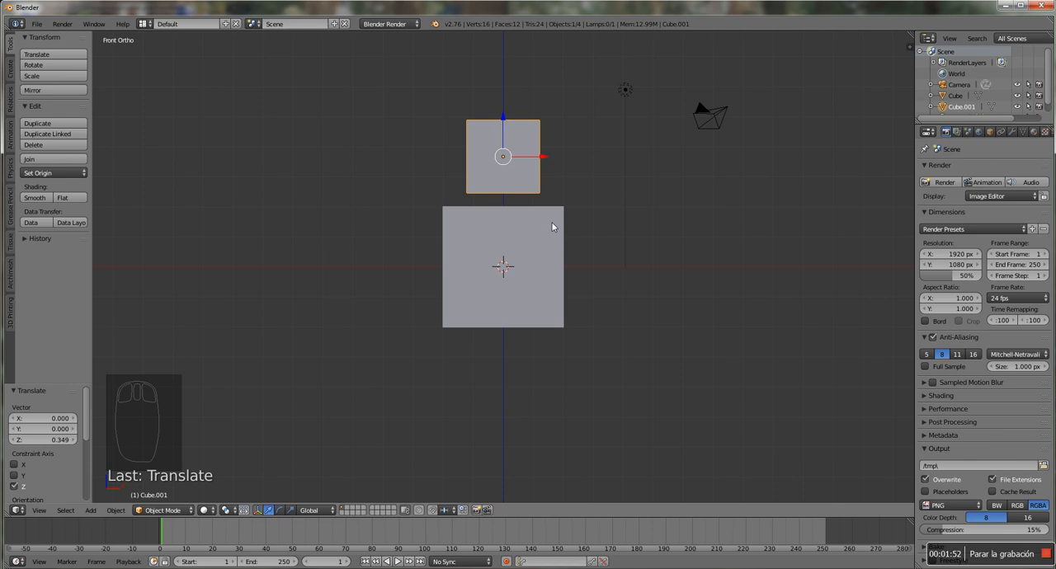
Add a default cylinder mesh at the scene's centre and display the scene in wireframe
{"action": "key", "text": "shift+a"}
{"action": "mouse_move", "coordinate": [553, 226]}
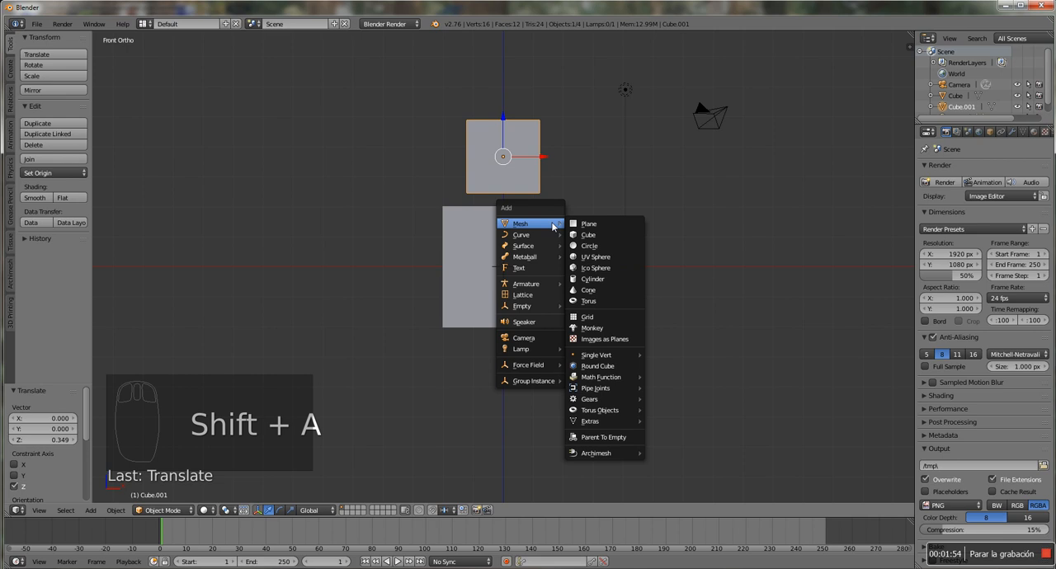
{"action": "left_click", "coordinate": [601, 280]}
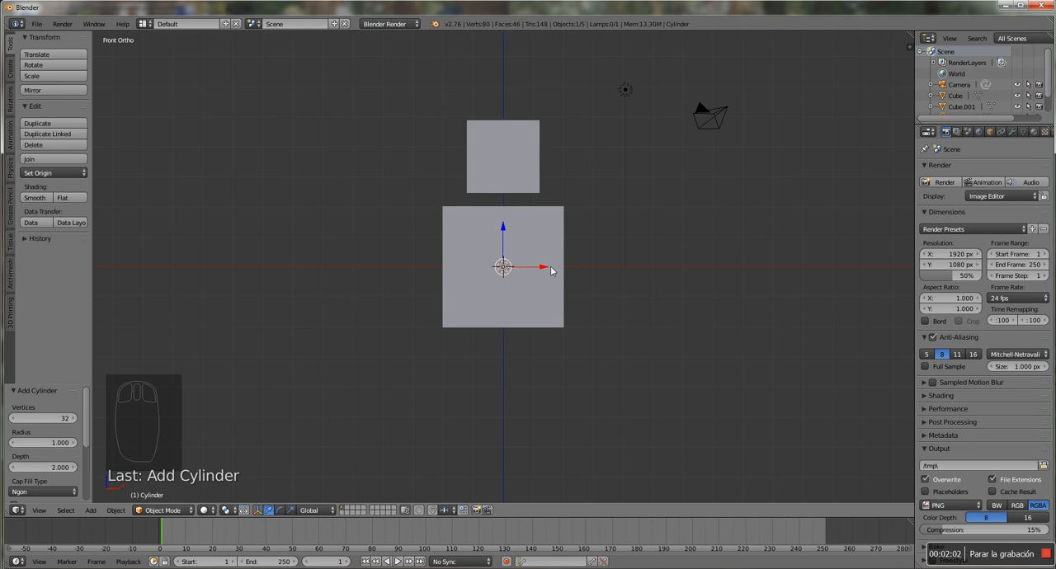
{"action": "middle_click_drag", "start_coordinate": [660, 222], "coordinate": [619, 242]}
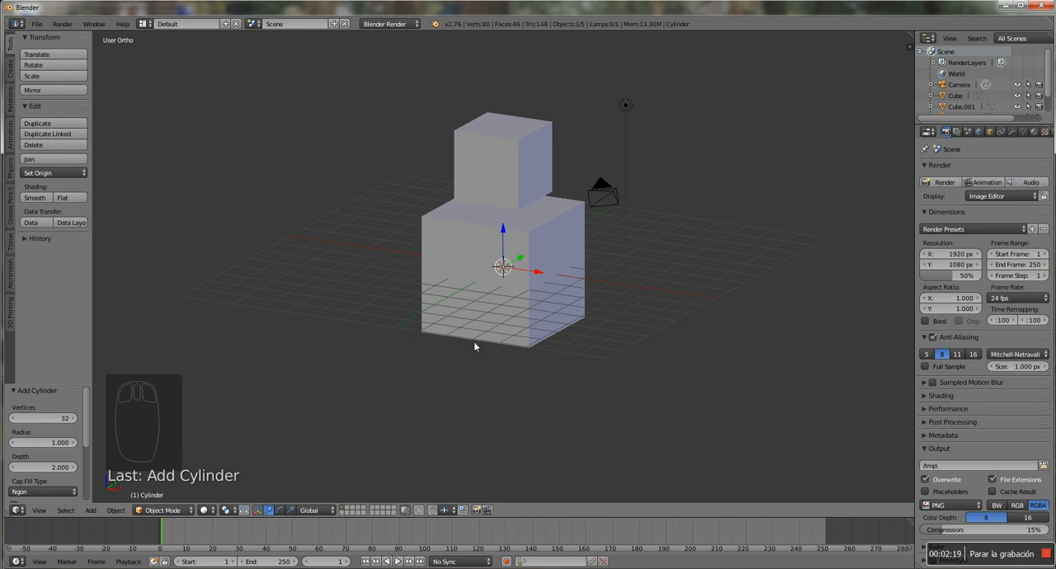
{"action": "key", "text": "z"}
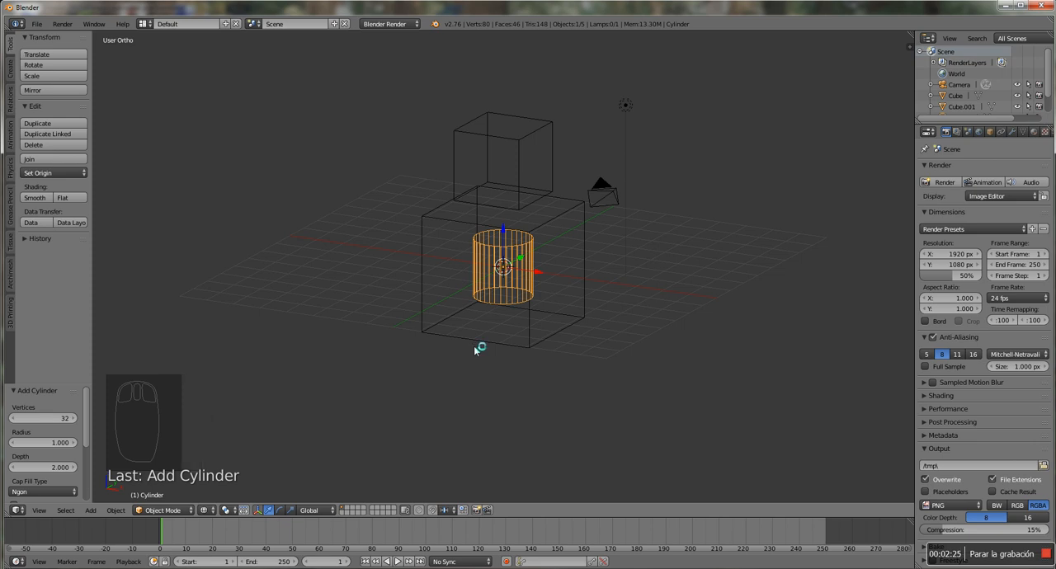
In front view, move the cylinder about 1.01 along X and -3.64 along Z, below the large cube
{"action": "key", "text": "KP_1"}
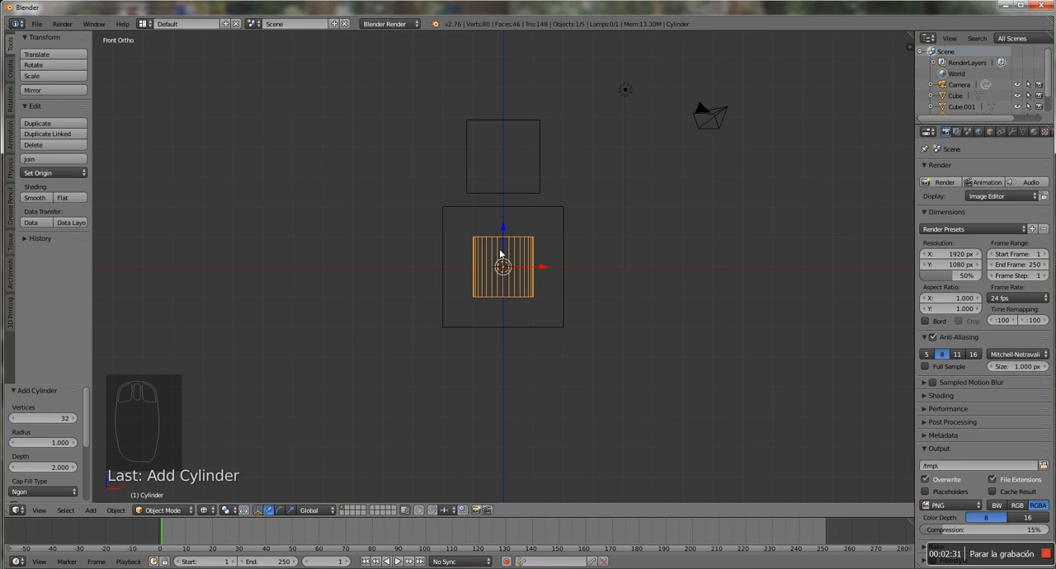
{"action": "key", "text": "g"}
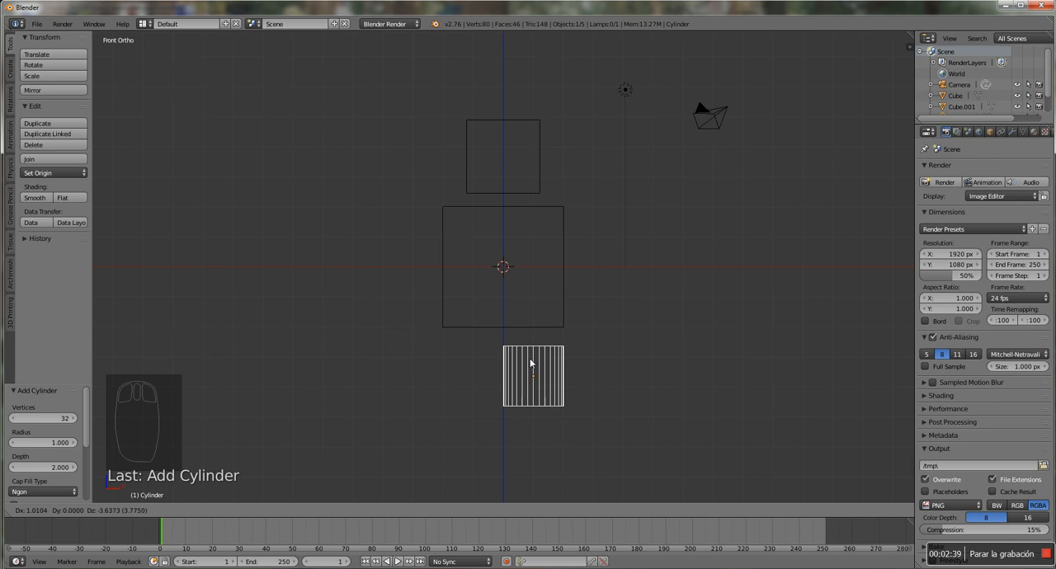
{"action": "left_click", "coordinate": [530, 363]}
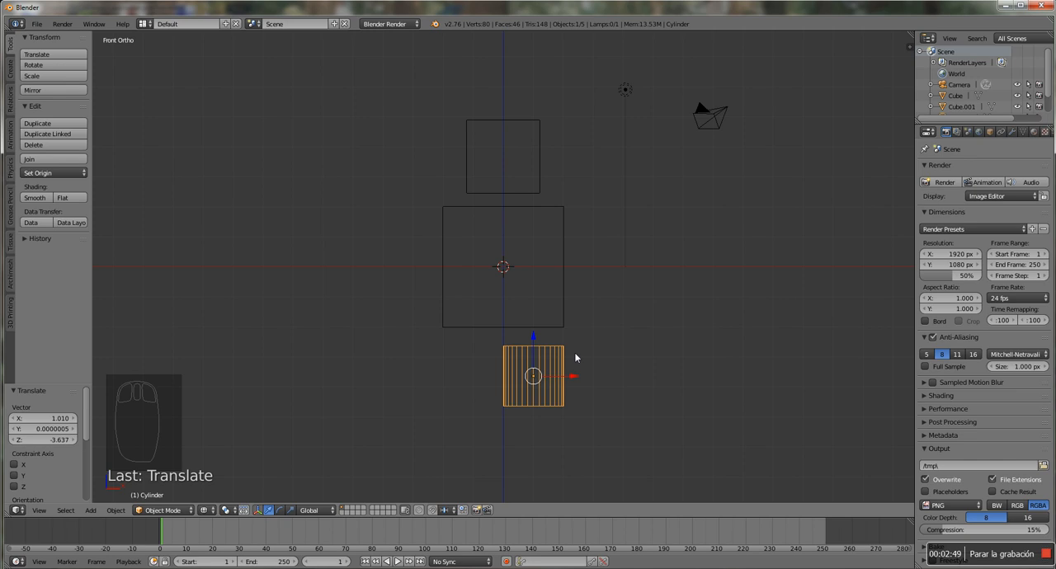
In top view, scale the cylinder uniformly by about 0.47
{"action": "key", "text": "KP_7"}
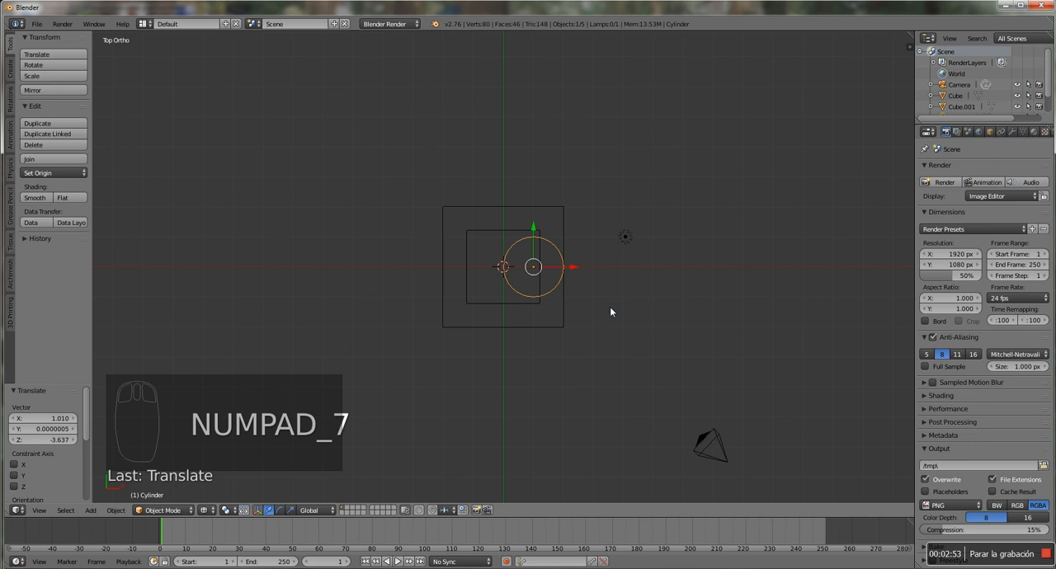
{"action": "key", "text": "s"}
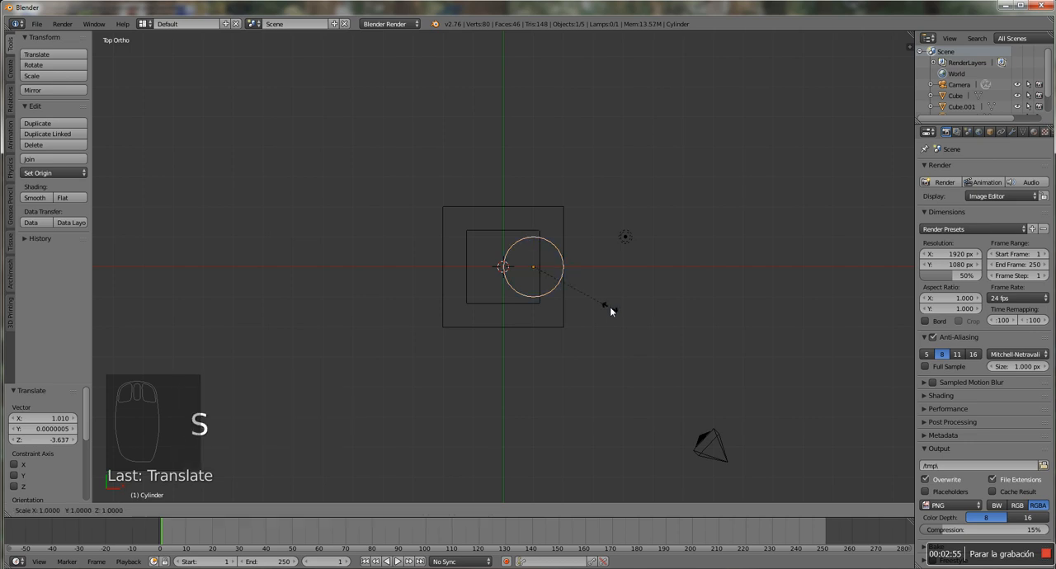
{"action": "left_click", "coordinate": [568, 291]}
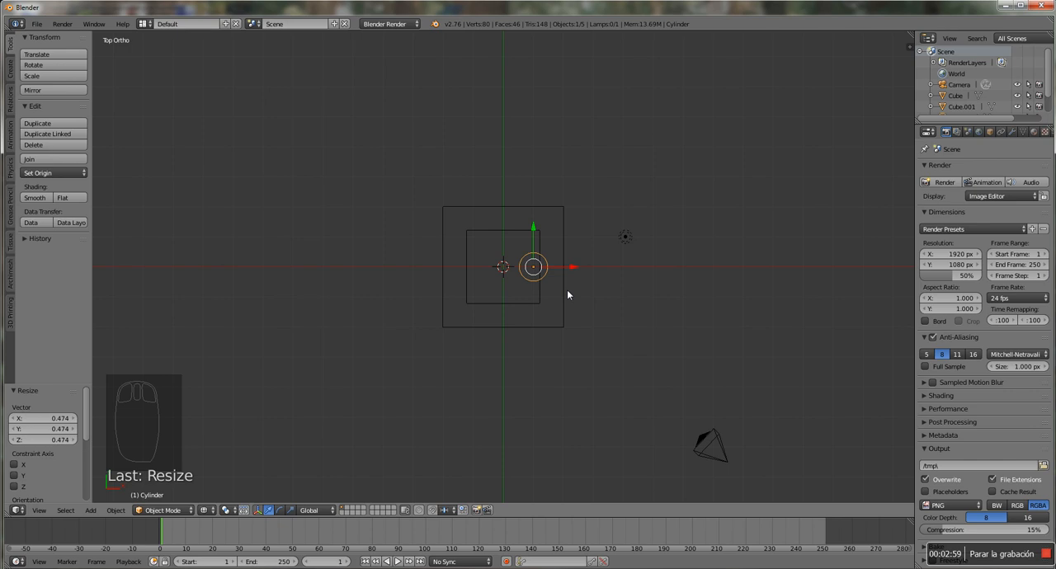
In front view, stretch the cylinder by about 3.56 along Z and shift it about 0.51 along X, flush with the large cube's side
{"action": "key", "text": "KP_1"}
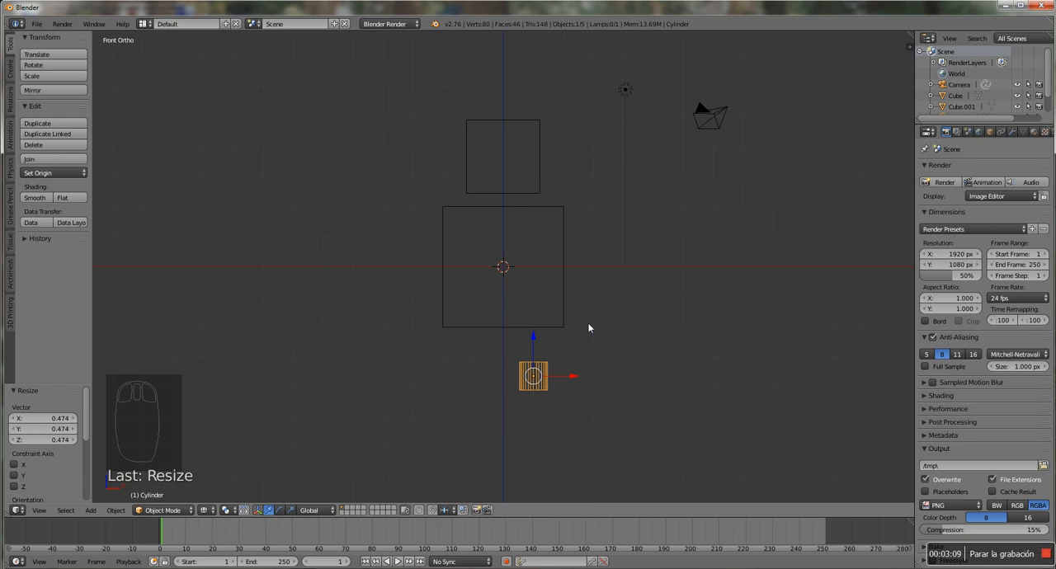
{"action": "key", "text": "s"}
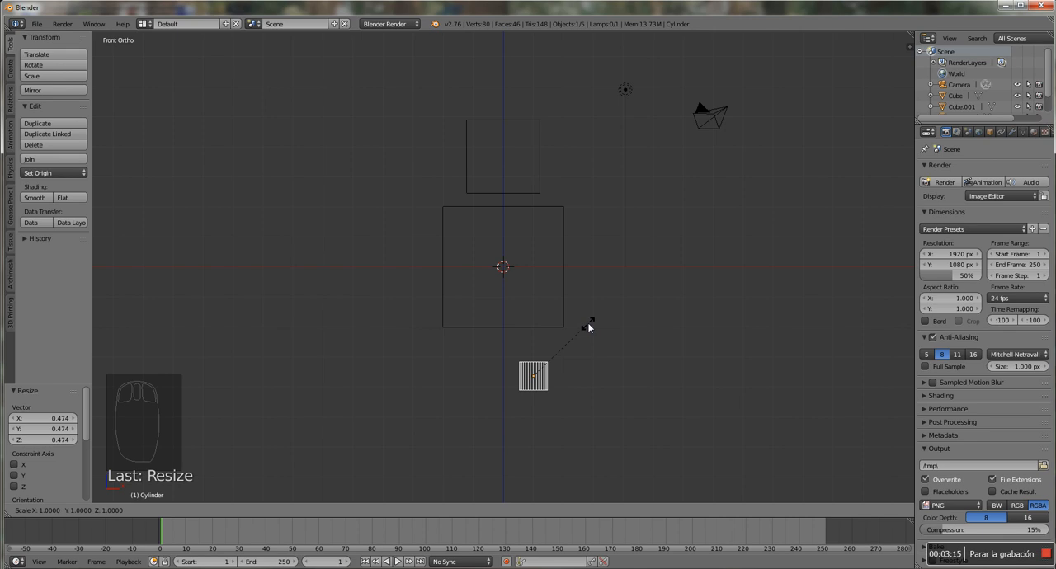
{"action": "key", "text": "z"}
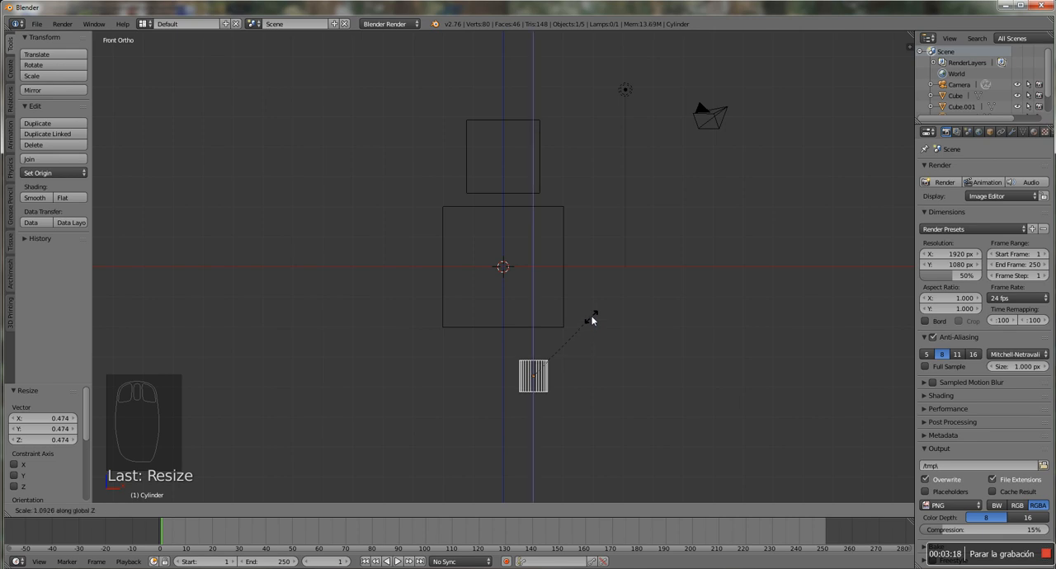
{"action": "left_click", "coordinate": [734, 198]}
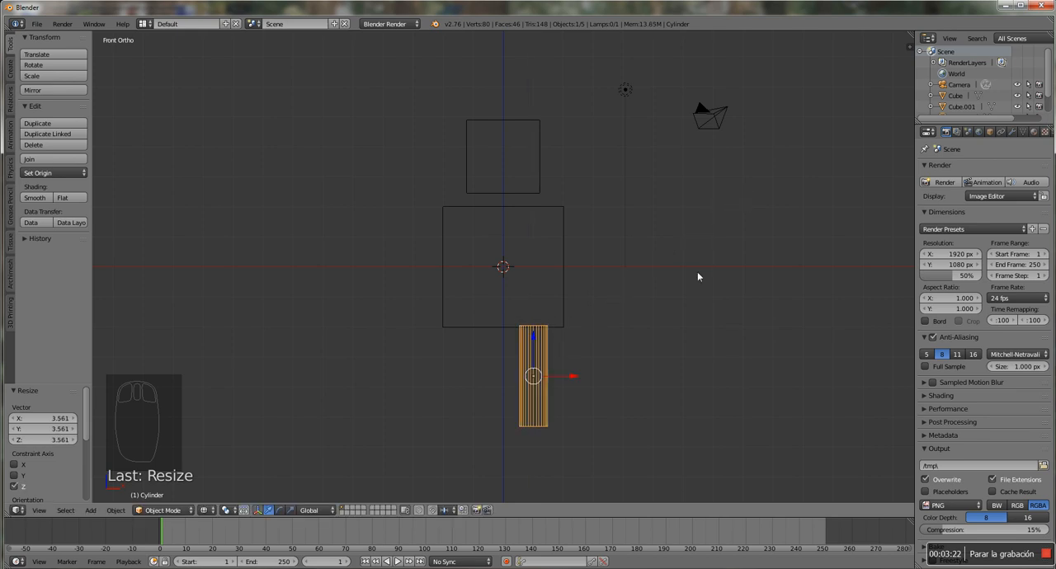
{"action": "left_click_drag", "start_coordinate": [575, 377], "coordinate": [596, 379]}
Add a default UV sphere and move it below the leg cylinder, down along Z and about 1.6 along X
{"action": "middle_click_drag", "start_coordinate": [603, 391], "coordinate": [602, 265], "text": "shift"}
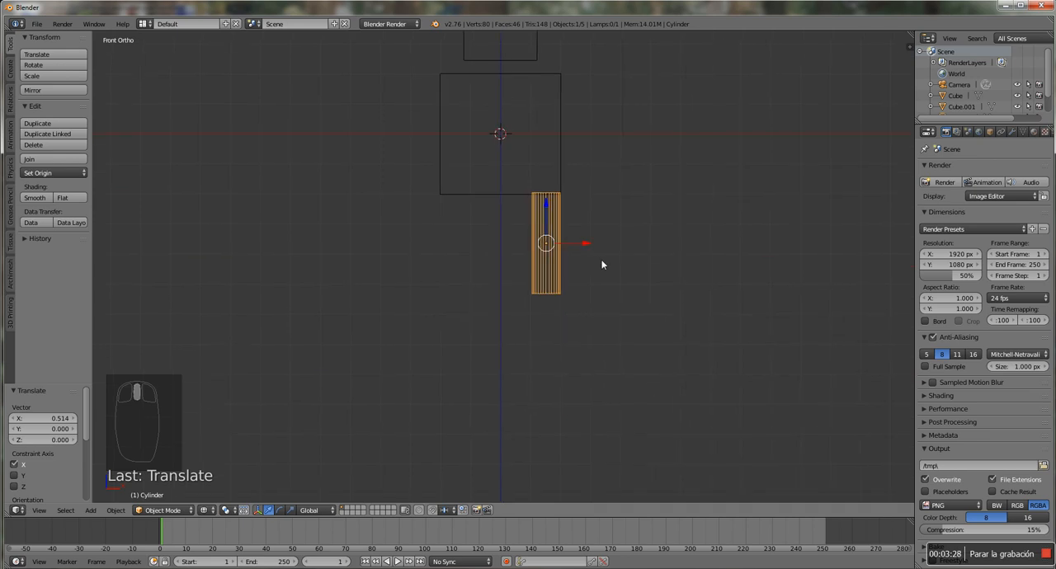
{"action": "scroll", "coordinate": [603, 265], "scroll_direction": "down", "scroll_amount": 1}
{"action": "scroll", "coordinate": [603, 265], "scroll_direction": "up", "scroll_amount": 1}
{"action": "key", "text": "shift+a"}
{"action": "mouse_move", "coordinate": [602, 265]}
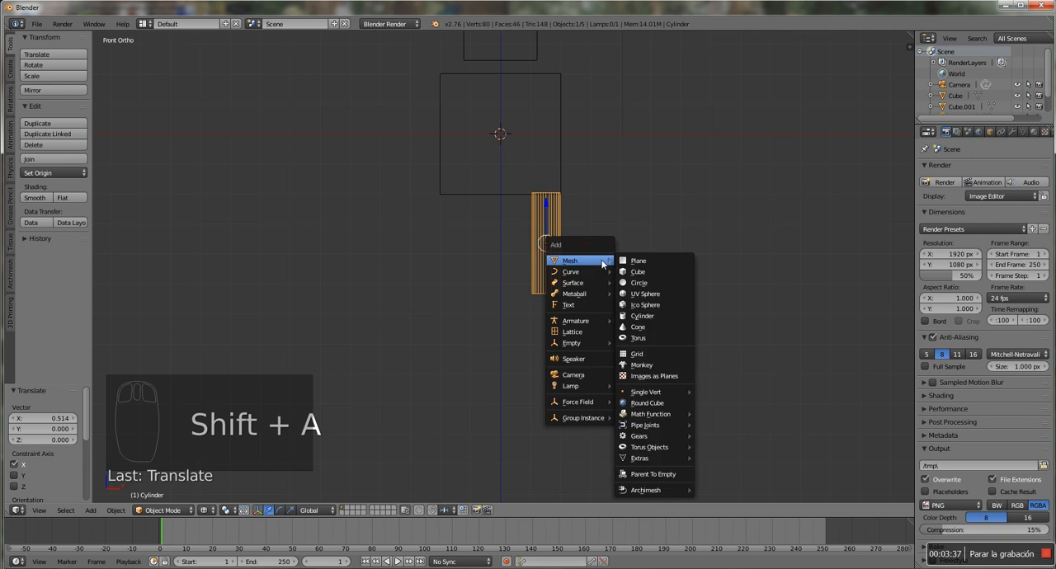
{"action": "left_click", "coordinate": [651, 296]}
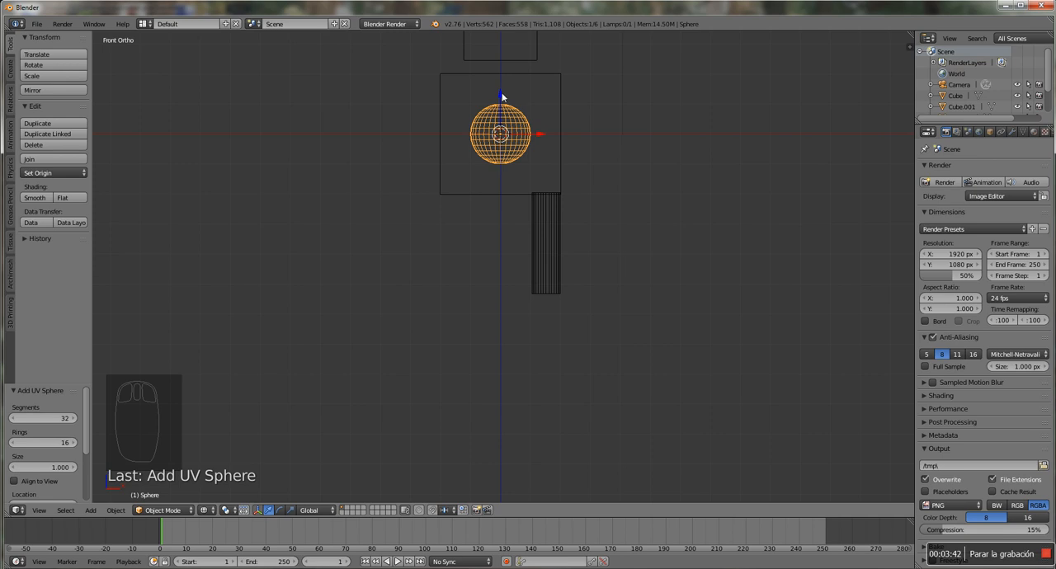
{"action": "left_click_drag", "start_coordinate": [500, 98], "coordinate": [489, 285]}
{"action": "left_click_drag", "start_coordinate": [533, 323], "coordinate": [583, 323]}
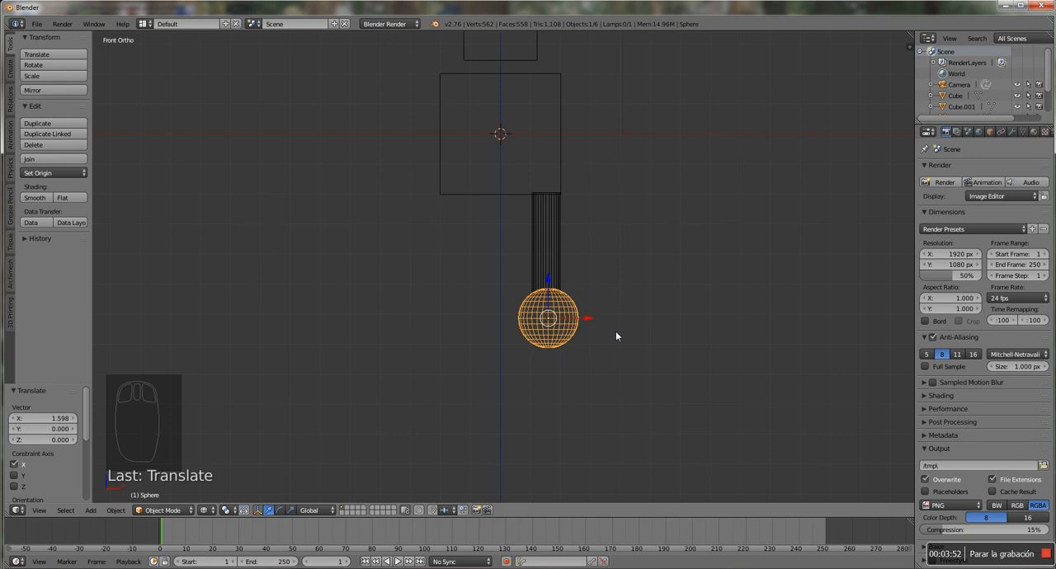
Shrink the sphere to about three quarters of its size and centre it on the leg cylinder's lower end as a knee
{"action": "key", "text": "s"}
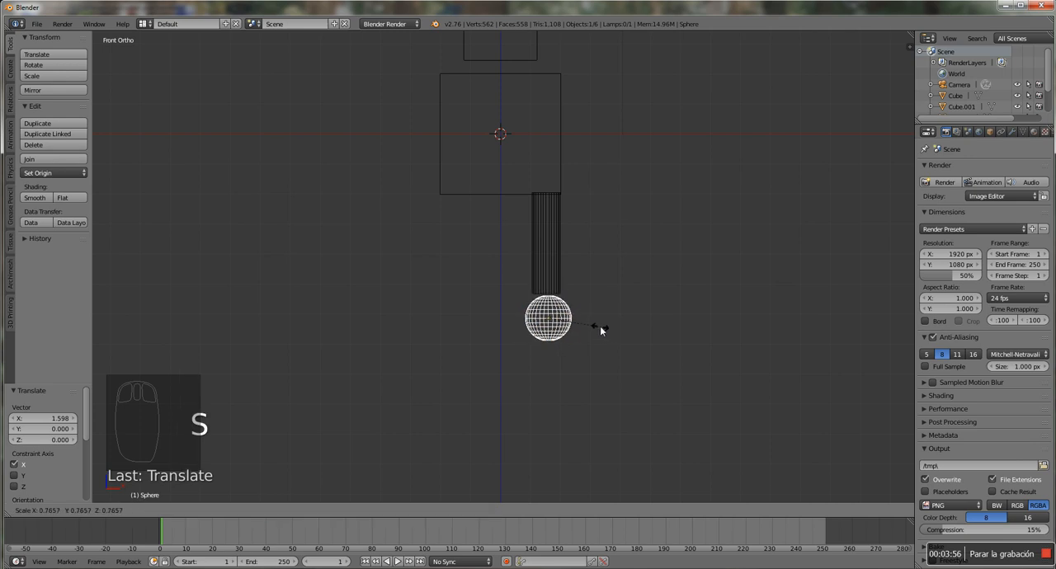
{"action": "left_click", "coordinate": [598, 329]}
{"action": "left_click_drag", "start_coordinate": [550, 286], "coordinate": [546, 271]}
{"action": "left_click_drag", "start_coordinate": [584, 305], "coordinate": [582, 305]}
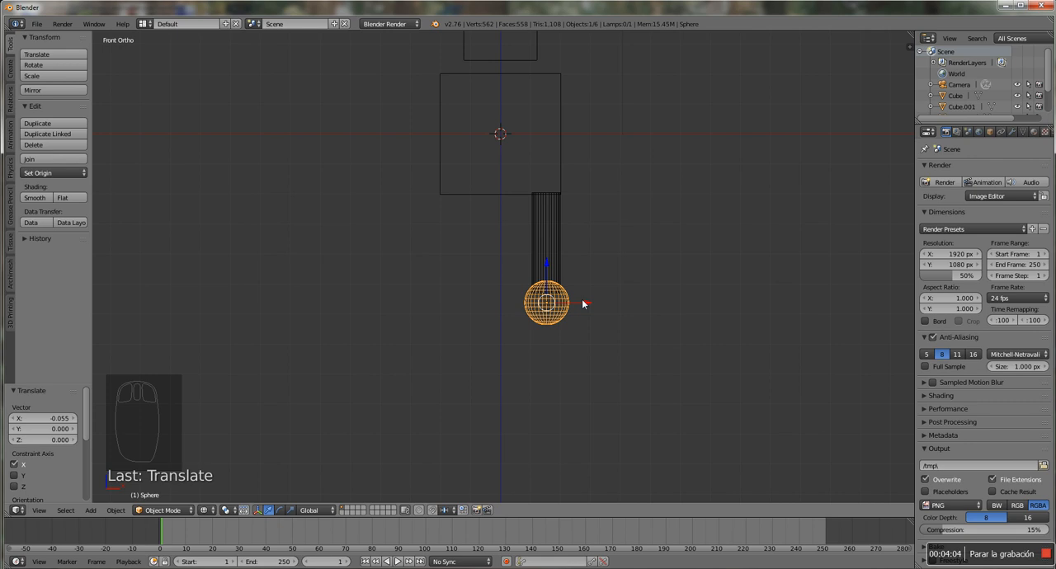
Make a linked duplicate of the leg cylinder and move it about -4.1 along Z, below the knee sphere, as the lower leg
{"action": "key", "text": "KP_3"}
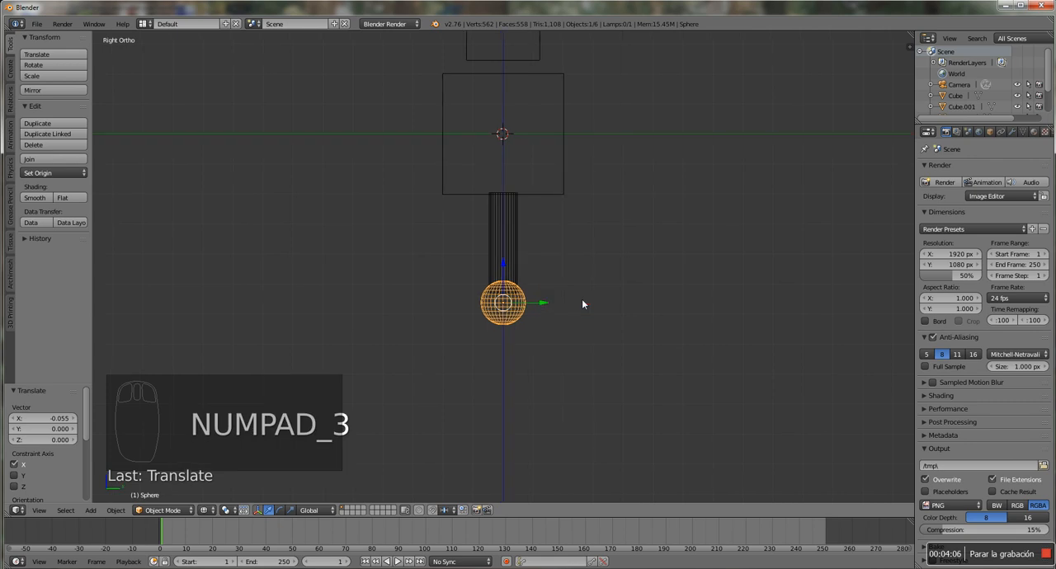
{"action": "right_click", "coordinate": [513, 251]}
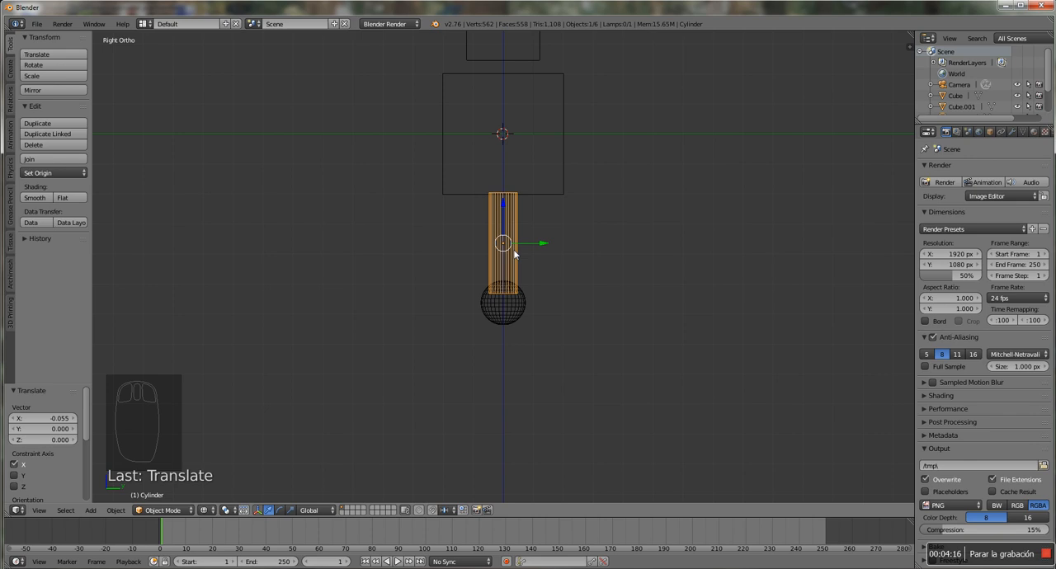
{"action": "key", "text": "alt+d"}
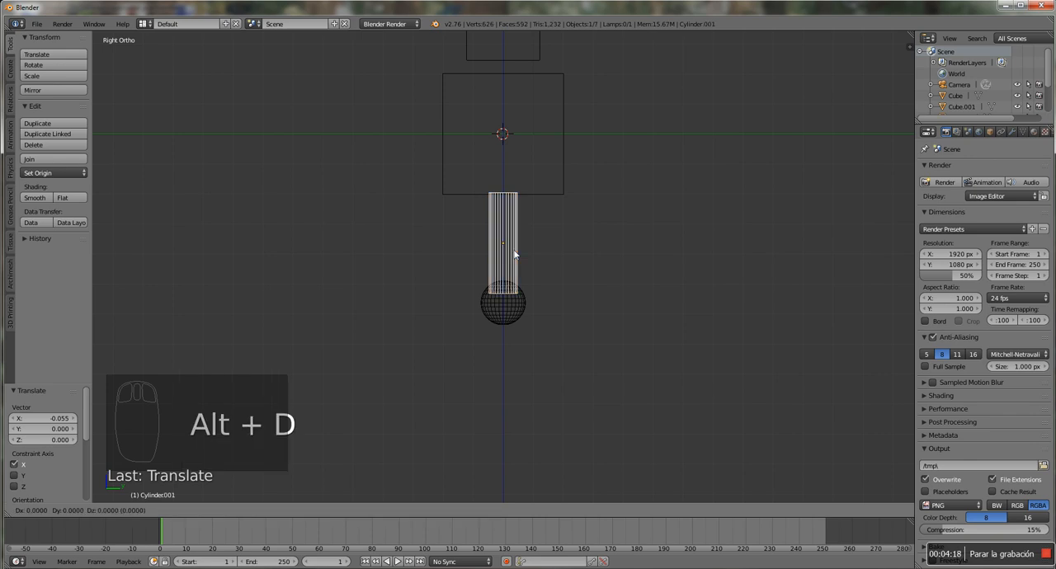
{"action": "right_click", "coordinate": [513, 254]}
{"action": "left_click_drag", "start_coordinate": [503, 211], "coordinate": [509, 329]}
{"action": "middle_click_drag", "start_coordinate": [483, 300], "coordinate": [542, 318]}
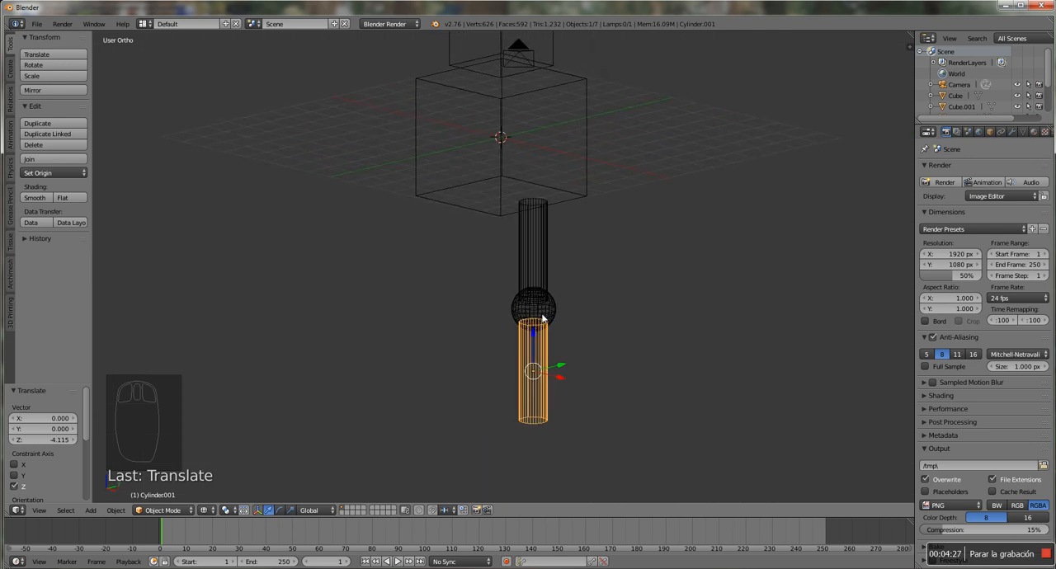
In front view, make a linked duplicate of both leg cylinders and the knee, moved about -3.0 along X as the second leg
{"action": "key", "text": "KP_1"}
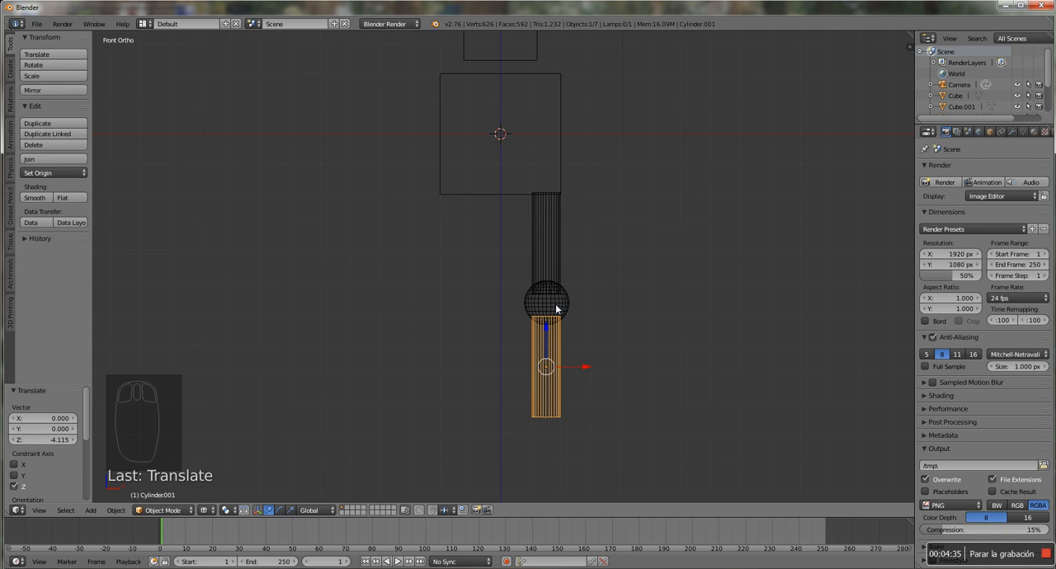
{"action": "right_click", "coordinate": [555, 304], "text": "shift"}
{"action": "right_click", "coordinate": [549, 248], "text": "shift"}
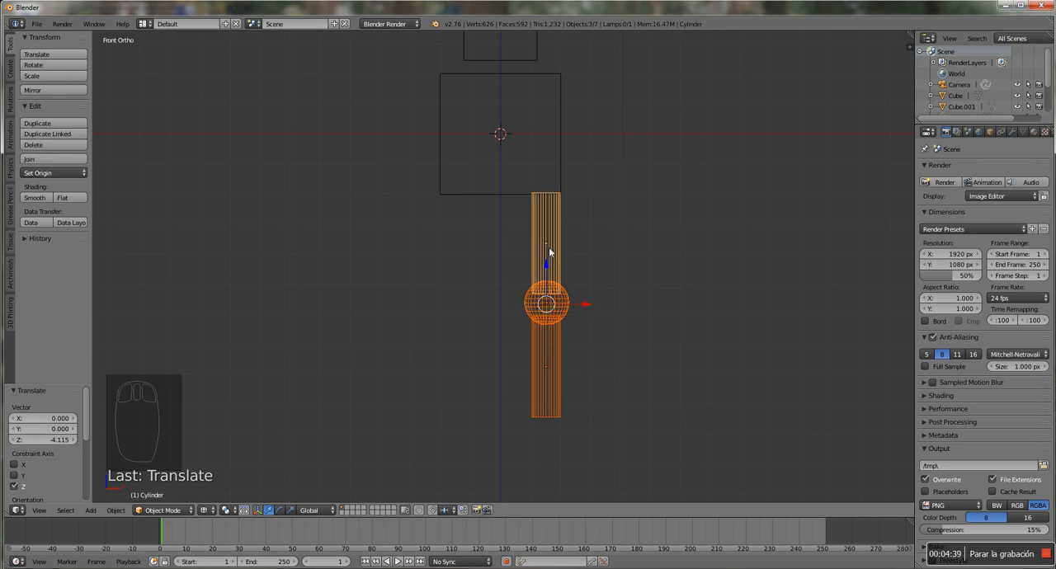
{"action": "key", "text": "alt+d"}
{"action": "right_click", "coordinate": [550, 252]}
{"action": "left_click_drag", "start_coordinate": [585, 304], "coordinate": [495, 306]}
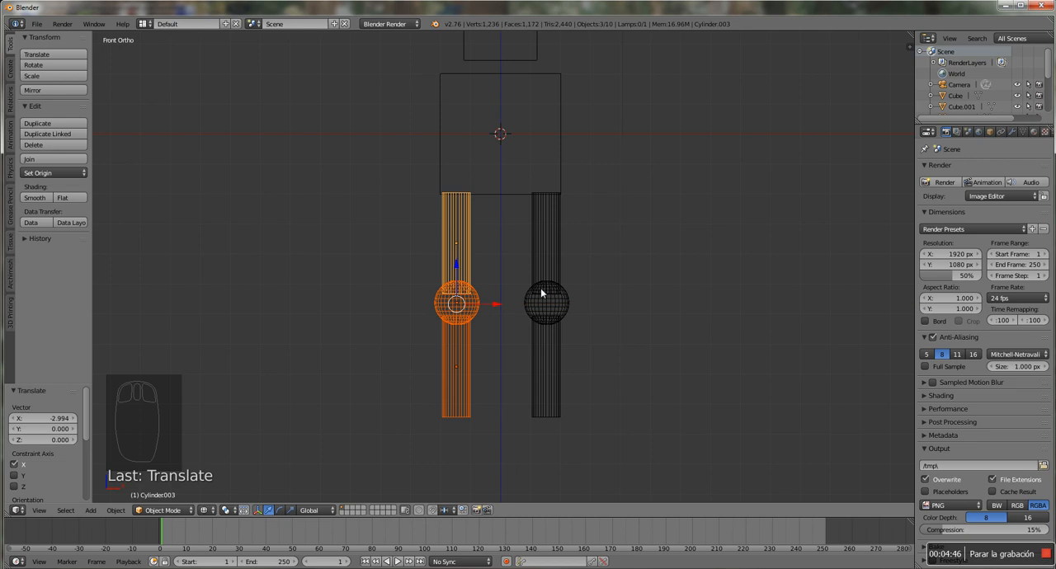
Make a linked duplicate of the second leg and move it beside the body as an arm, about -1.54 along X and 3.89 along Z
{"action": "key", "text": "alt+d"}
{"action": "right_click", "coordinate": [555, 235]}
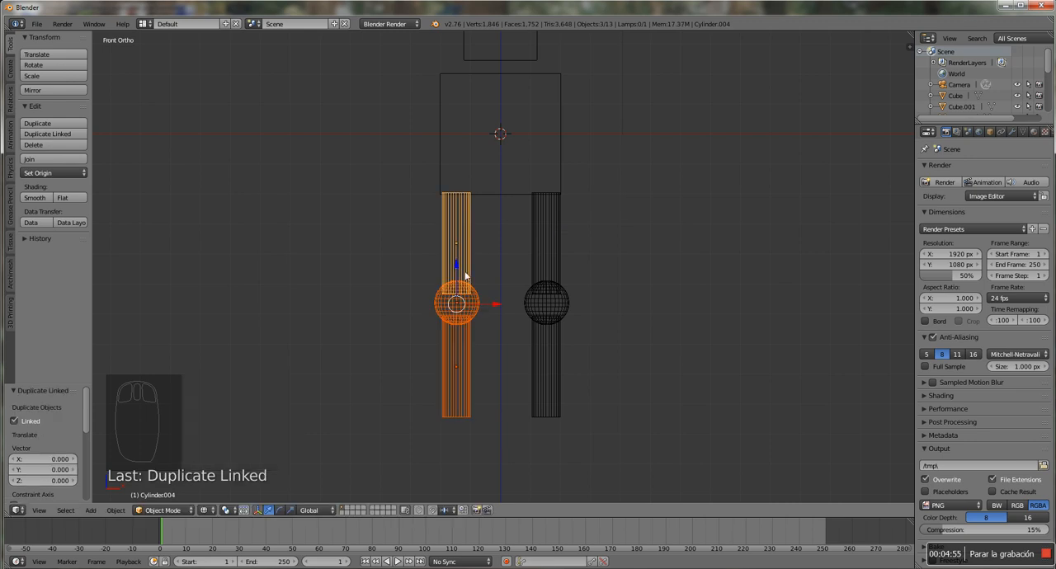
{"action": "key", "text": "g"}
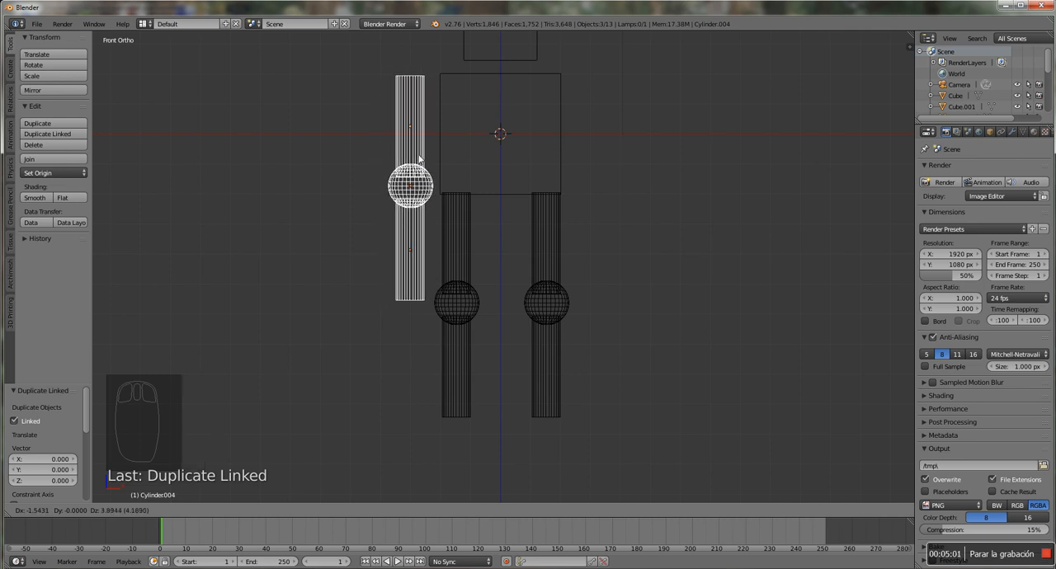
{"action": "left_click", "coordinate": [419, 158]}
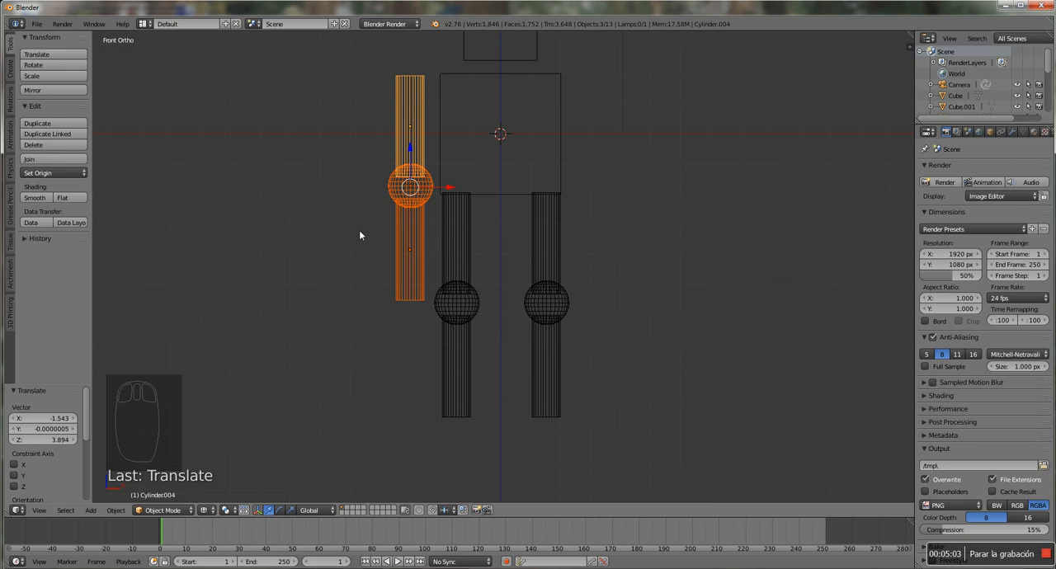
Scale the arm uniformly by about 0.75 and shift it about 0.07 along X and 0.50 along Z
{"action": "key", "text": "s"}
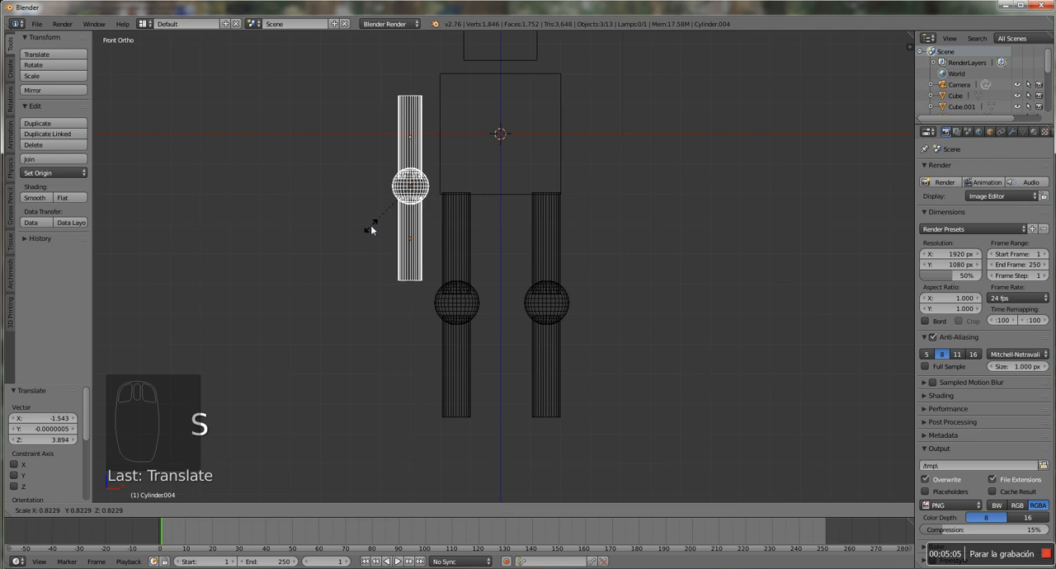
{"action": "left_click", "coordinate": [376, 227]}
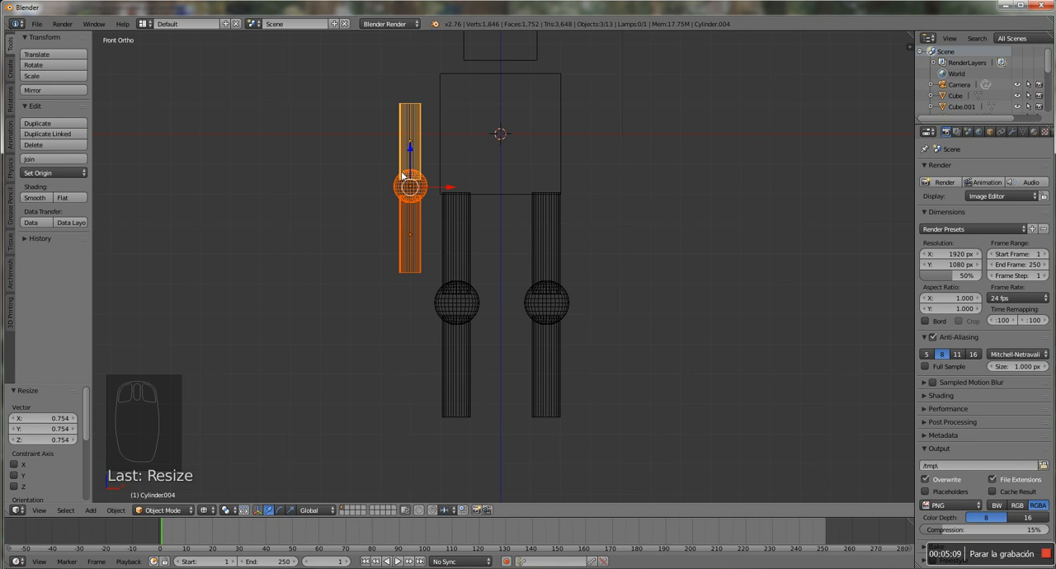
{"action": "key", "text": "g"}
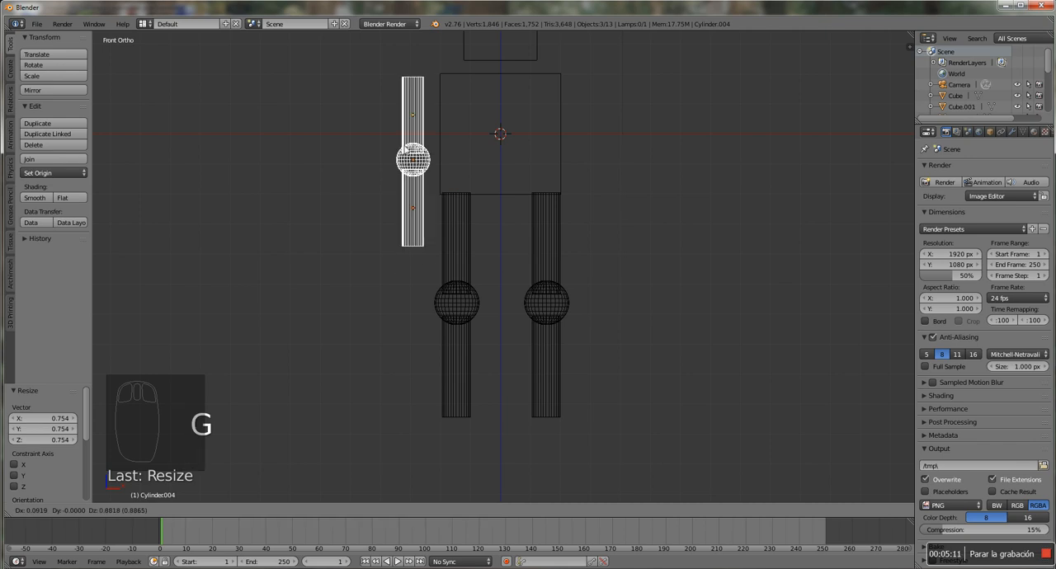
{"action": "left_click", "coordinate": [417, 170]}
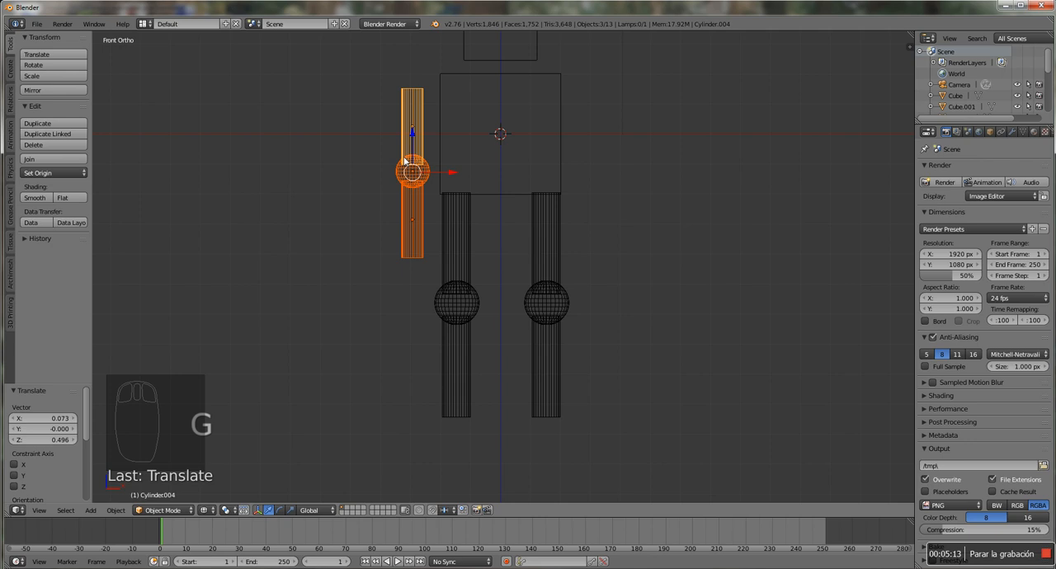
Make a linked duplicate of the elbow sphere, move it about 3.01 up along Z as a shoulder and enlarge it by about 1.34
{"action": "right_click", "coordinate": [421, 174]}
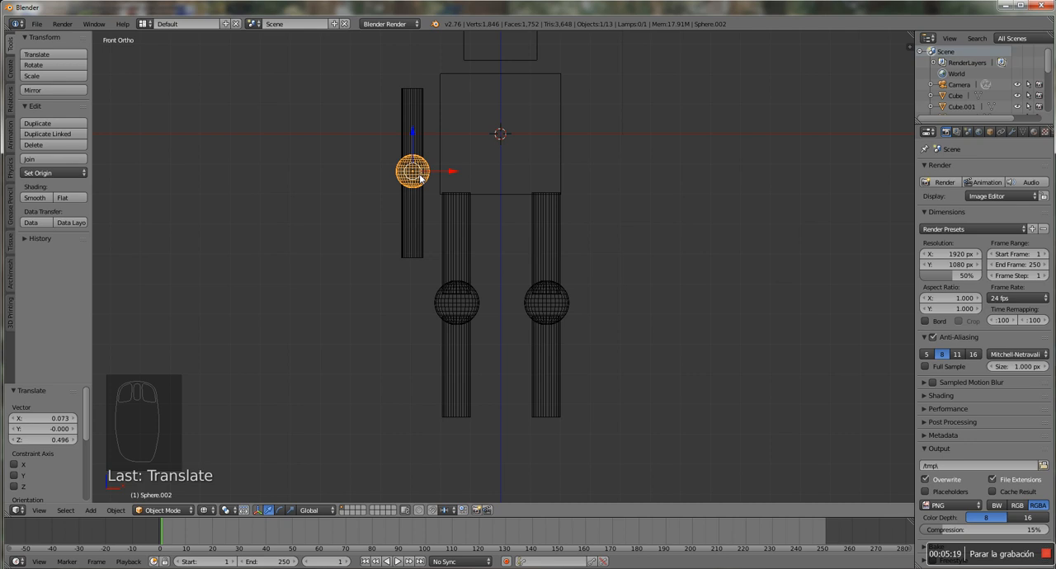
{"action": "key", "text": "alt+d"}
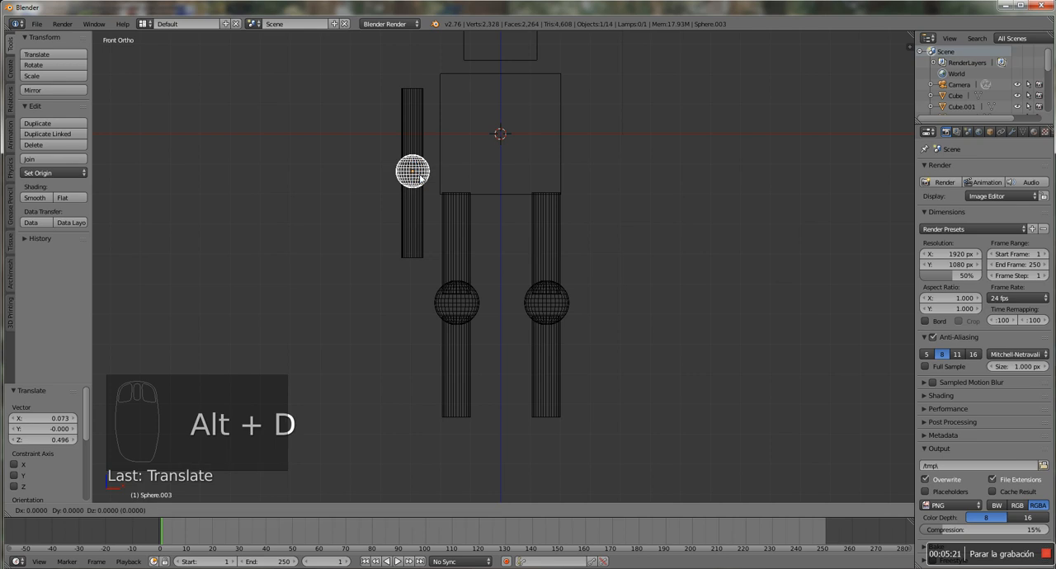
{"action": "right_click", "coordinate": [421, 178]}
{"action": "left_click_drag", "start_coordinate": [411, 137], "coordinate": [411, 52]}
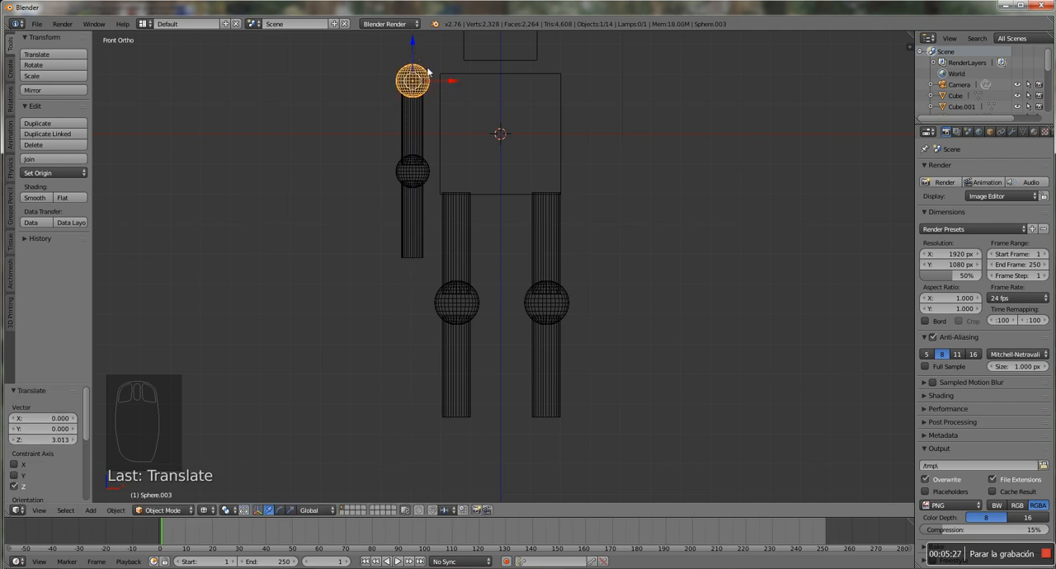
{"action": "key", "text": "s"}
{"action": "left_click", "coordinate": [434, 69]}
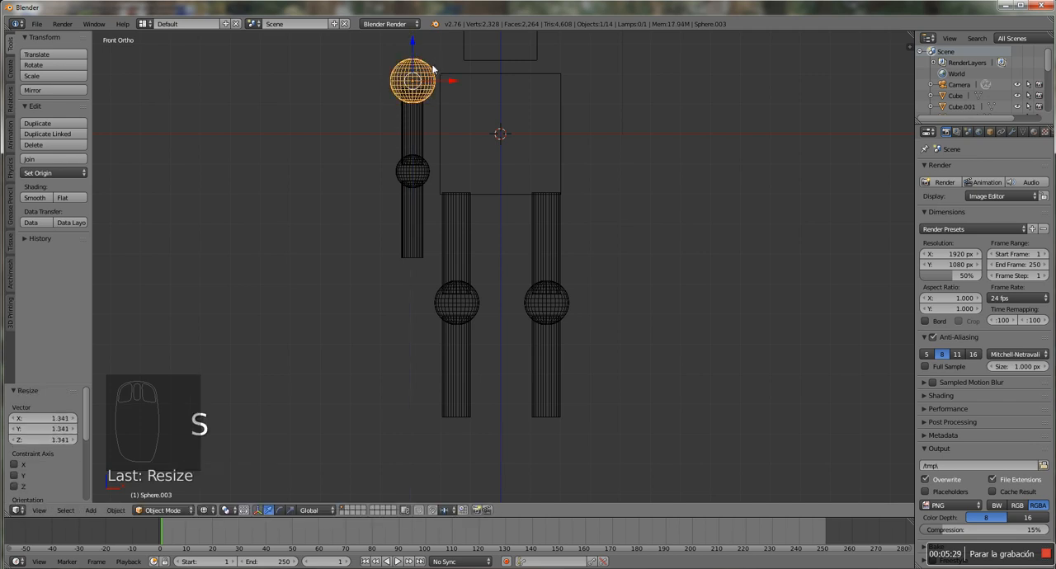
Select the whole arm with its shoulder and move it against the body, about 0.35 along X and -0.13 along Z
{"action": "right_click", "coordinate": [415, 136], "text": "shift"}
{"action": "right_click", "coordinate": [417, 173], "text": "shift"}
{"action": "right_click", "coordinate": [415, 198], "text": "shift"}
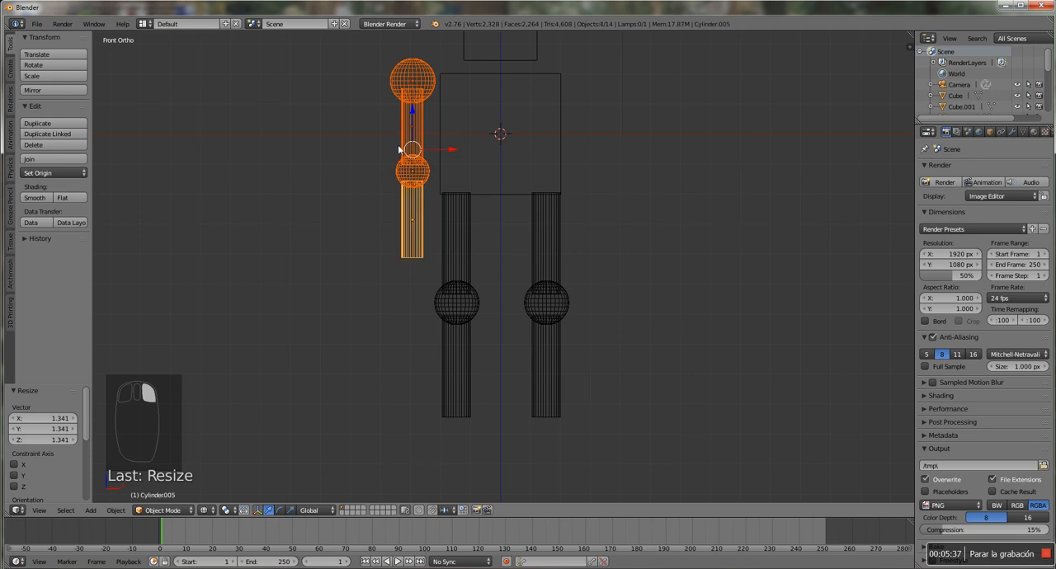
{"action": "key", "text": "g"}
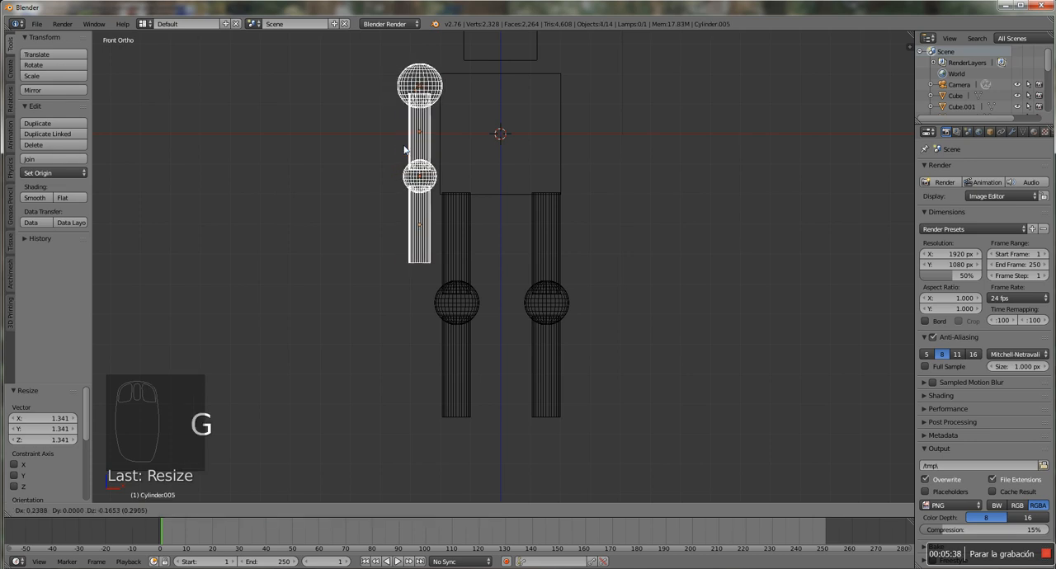
{"action": "left_click", "coordinate": [408, 149]}
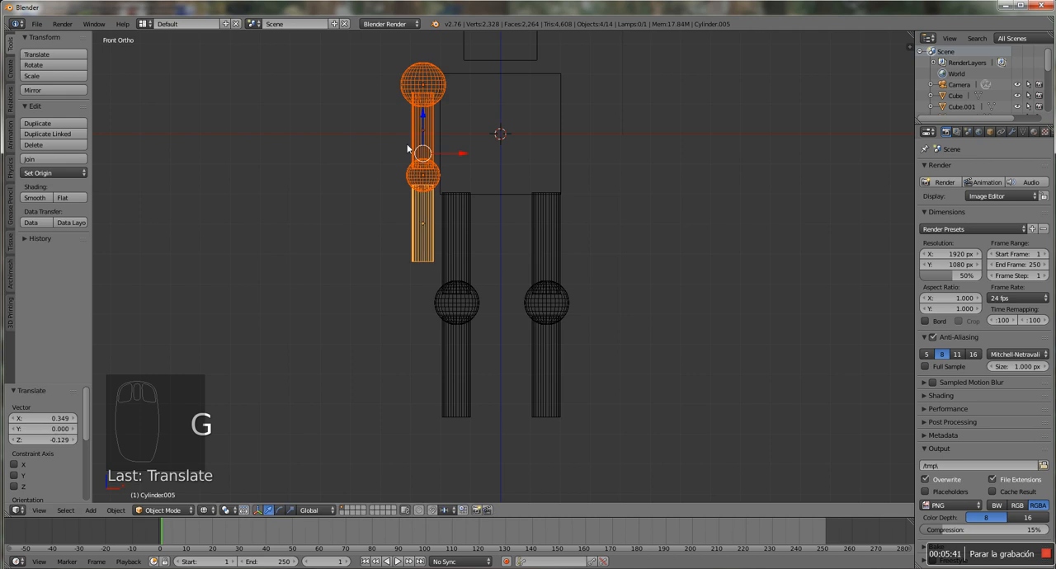
{"action": "middle_click_drag", "start_coordinate": [440, 153], "coordinate": [466, 196]}
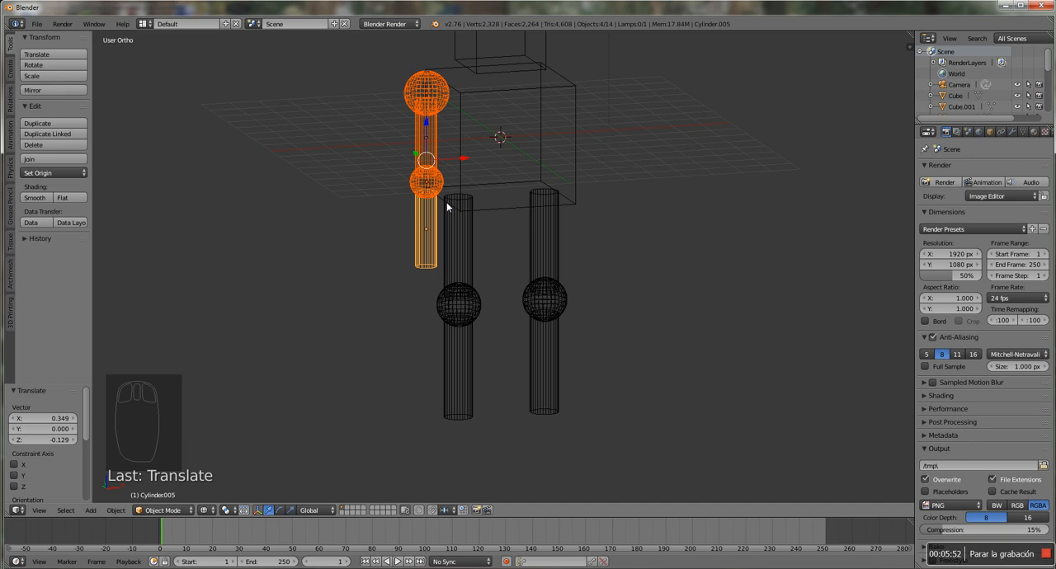
{"action": "key", "text": "KP_1"}
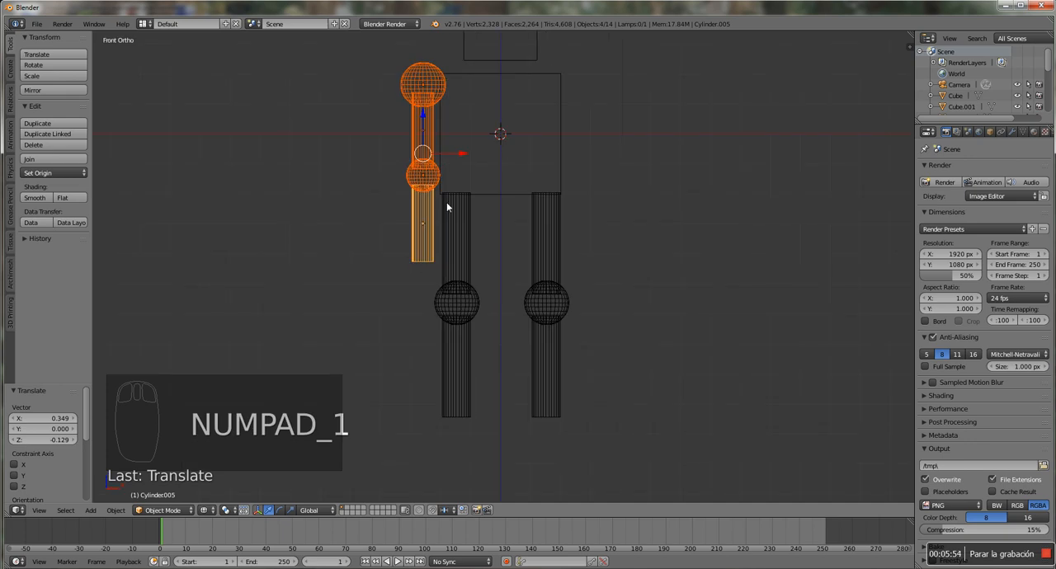
Deselect everything, add a default torus and move it outside the arm, about -5.58 along X and -1.45 along Z
{"action": "key", "text": "a"}
{"action": "key", "text": "a"}
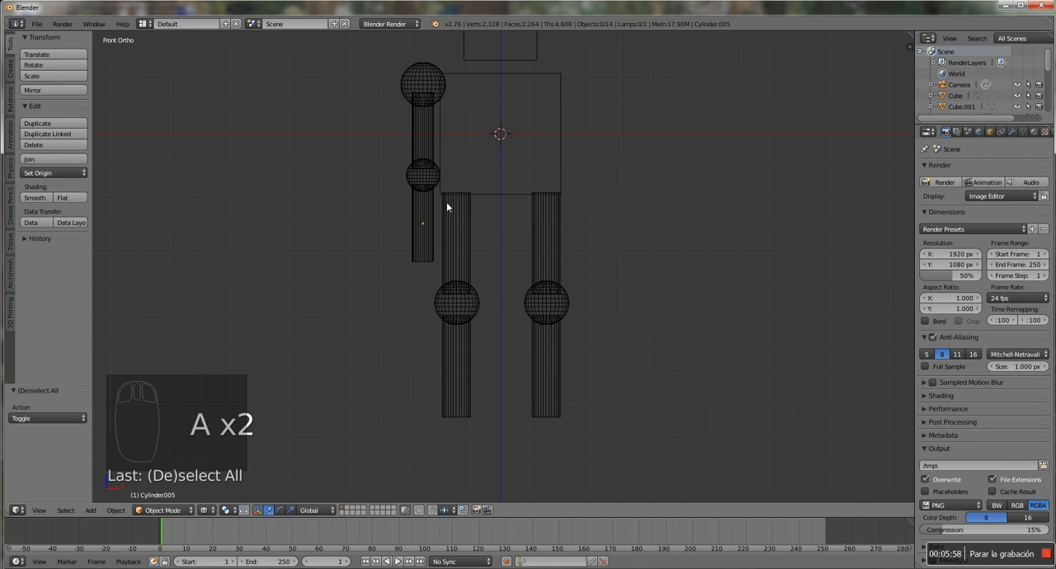
{"action": "key", "text": "shift+a"}
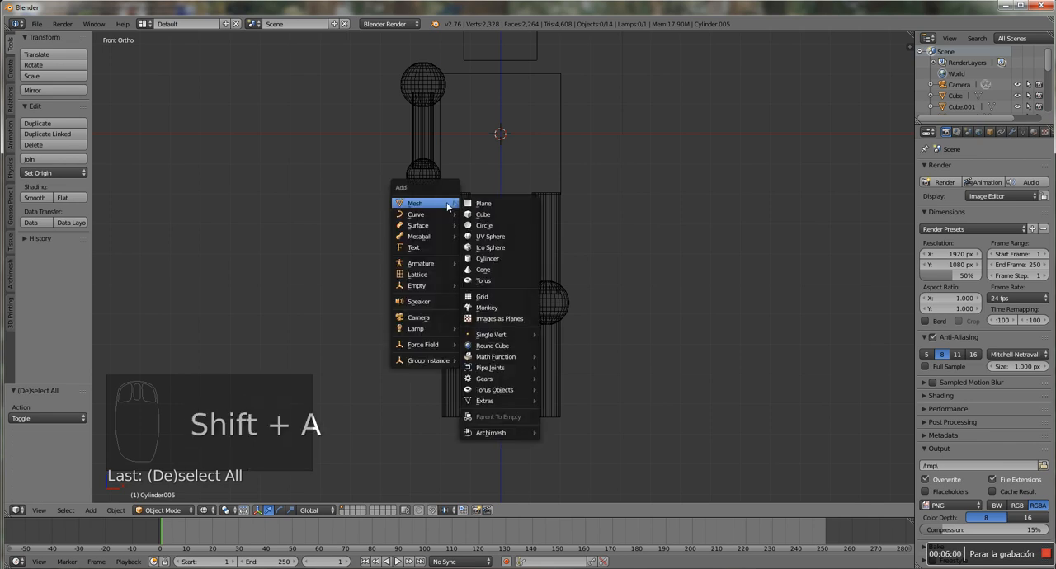
{"action": "left_click", "coordinate": [484, 281]}
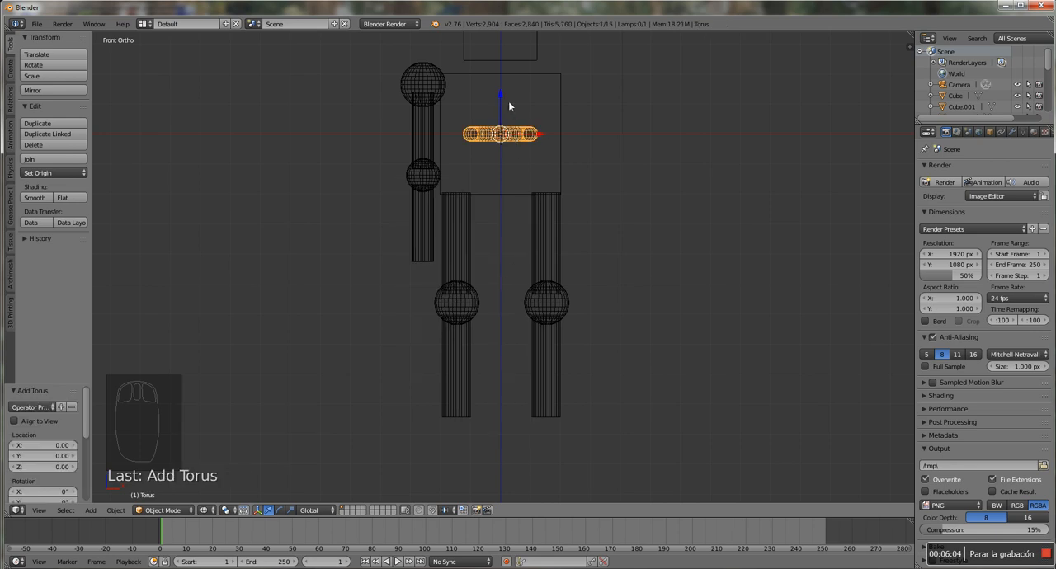
{"action": "key", "text": "g"}
{"action": "left_click", "coordinate": [369, 179]}
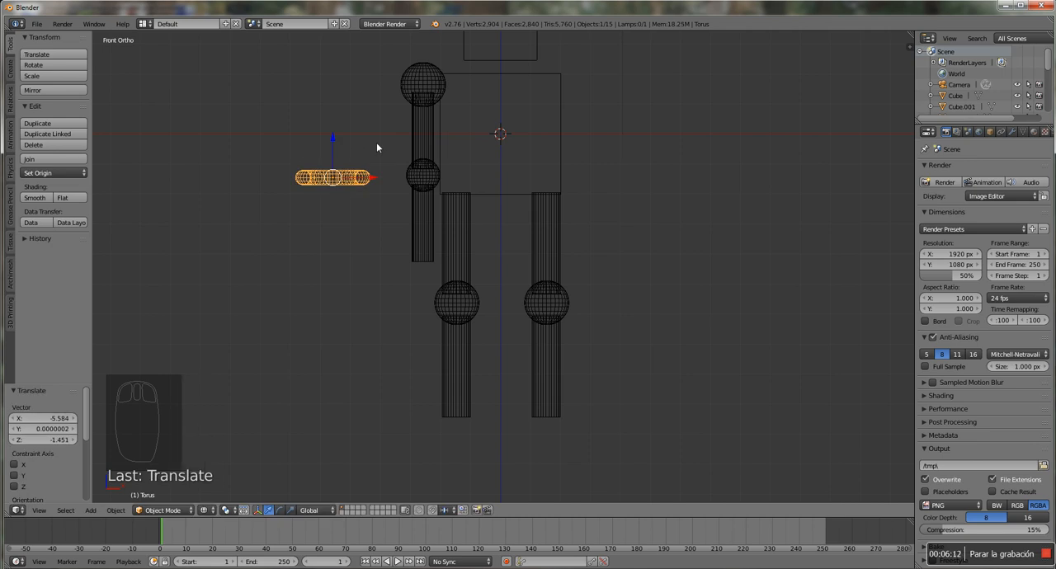
Rotate the torus 90 degrees about the global X axis
{"action": "key", "text": "r"}
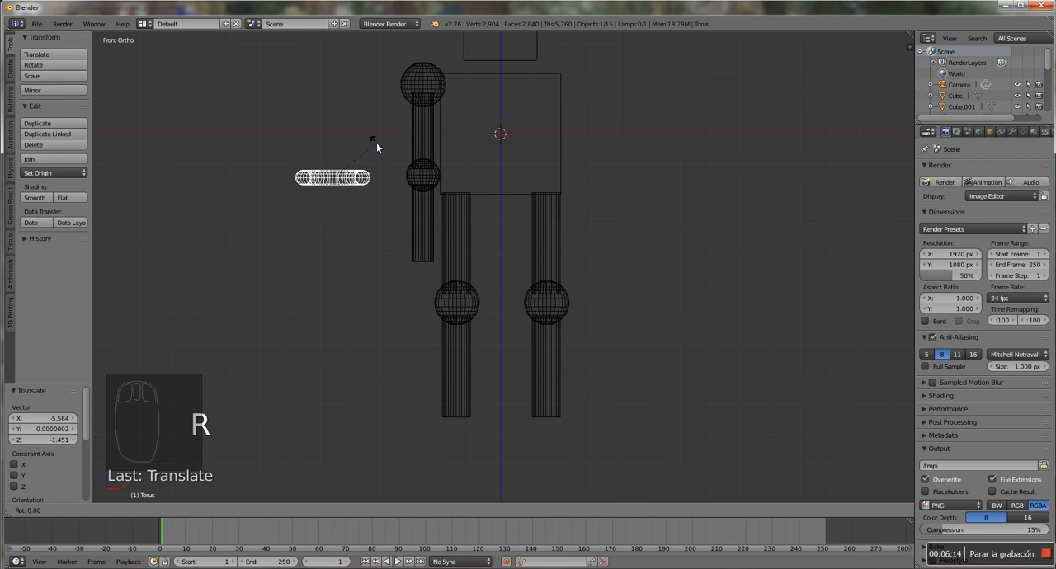
{"action": "key", "text": "x"}
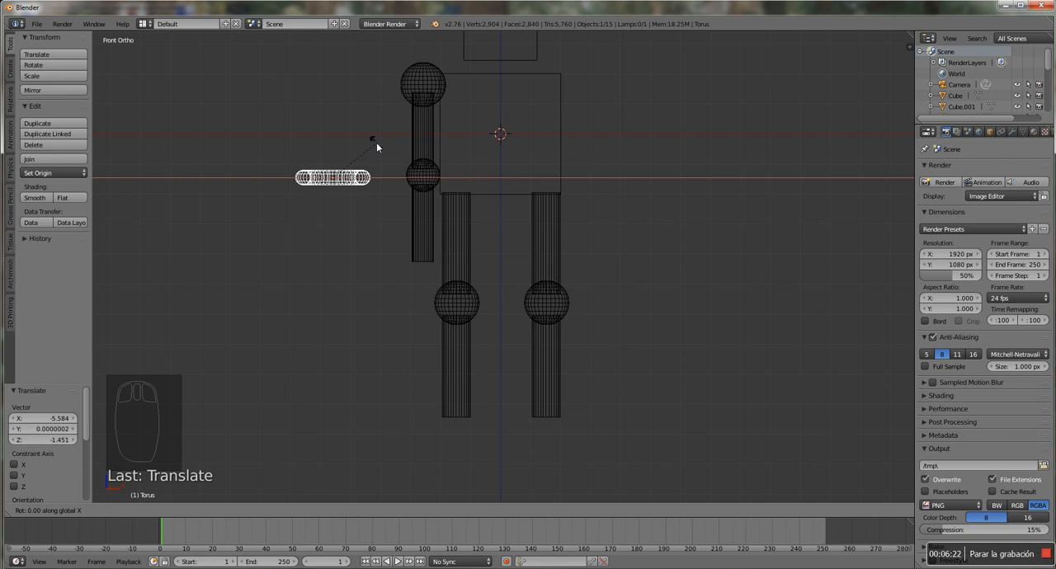
{"action": "type", "text": "90"}
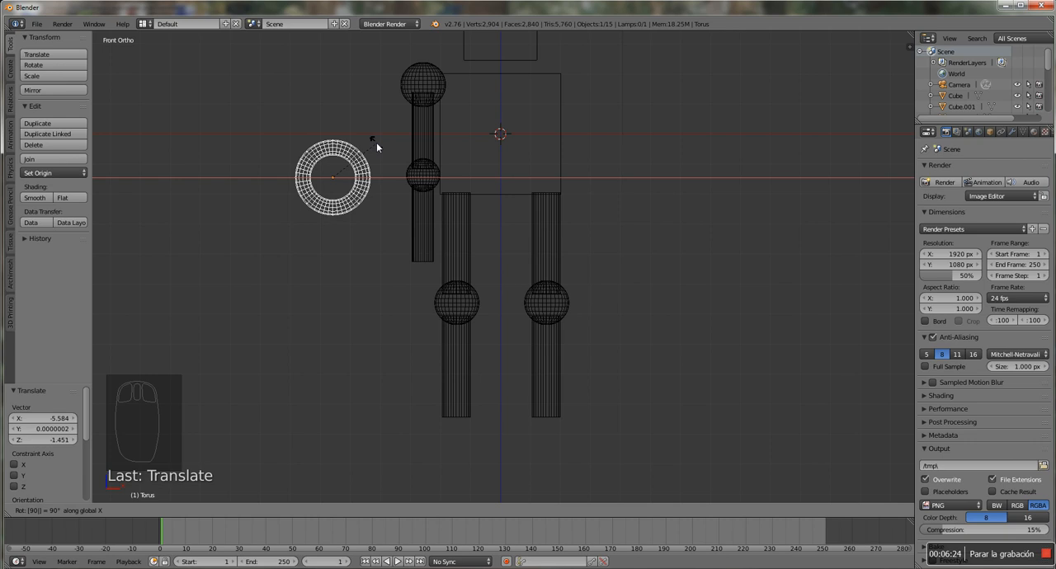
{"action": "key", "text": "Return"}
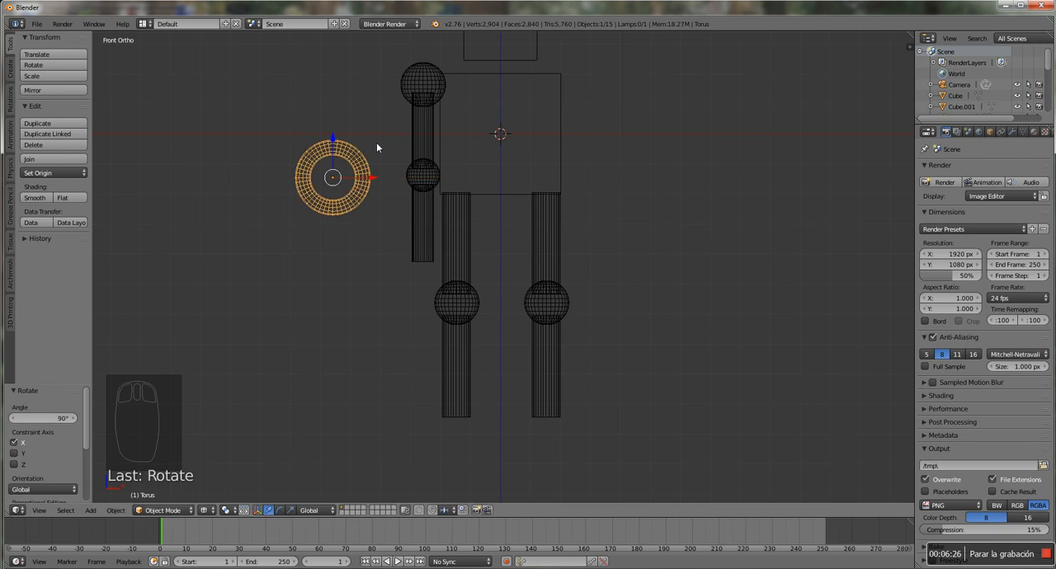
In front view, move the torus to the forearm's lower end, about 2.93 along X and -3.60 along Z
{"action": "scroll", "coordinate": [357, 155], "scroll_direction": "up", "scroll_amount": 2}
{"action": "middle_click_drag", "start_coordinate": [356, 155], "coordinate": [403, 179]}
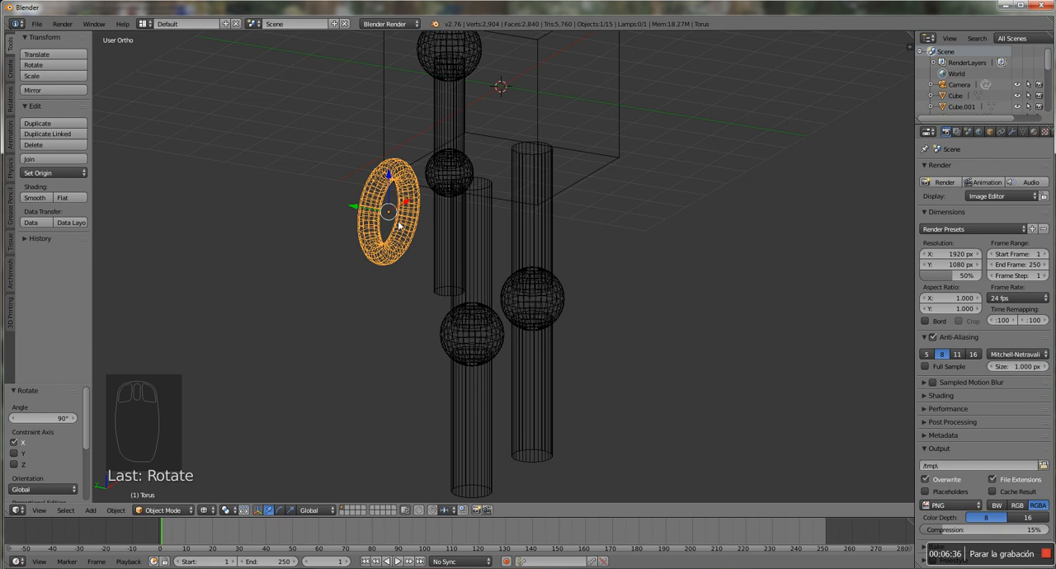
{"action": "key", "text": "KP_1"}
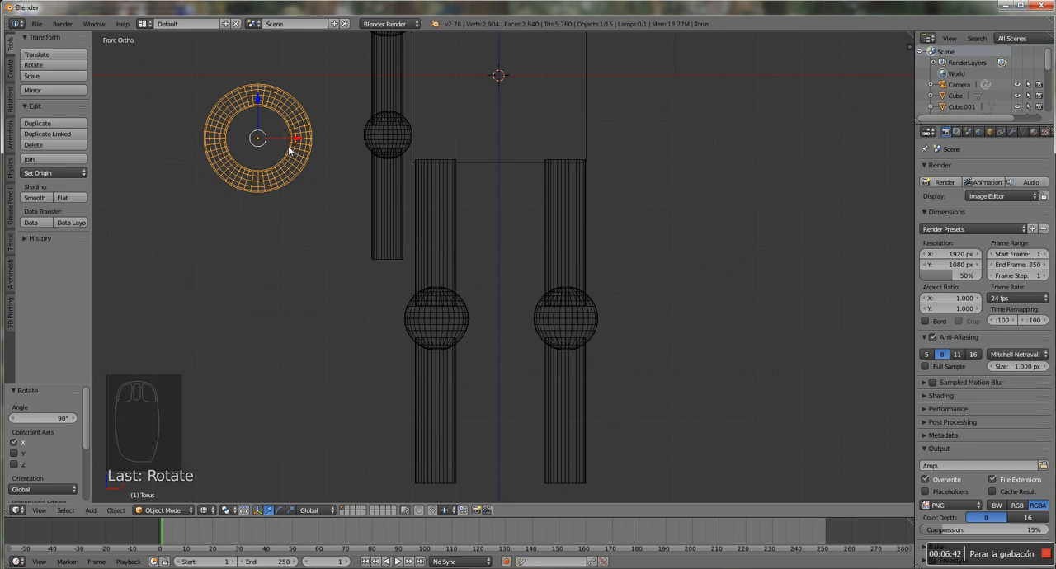
{"action": "key", "text": "g"}
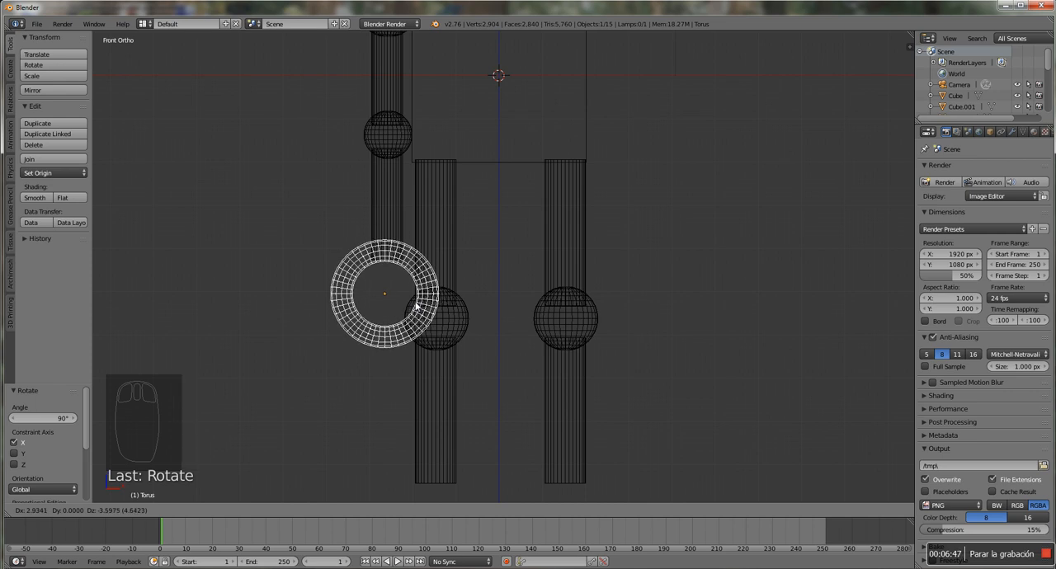
{"action": "left_click", "coordinate": [417, 305]}
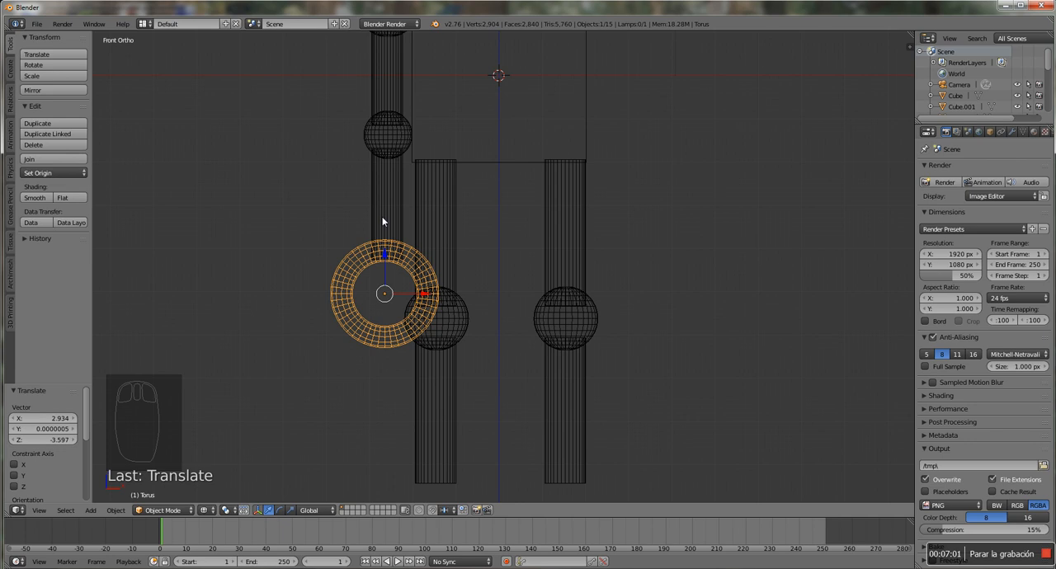
Rotate the torus 90 degrees about the global Z axis and shift it about 0.05 along X onto the forearm
{"action": "key", "text": "r"}
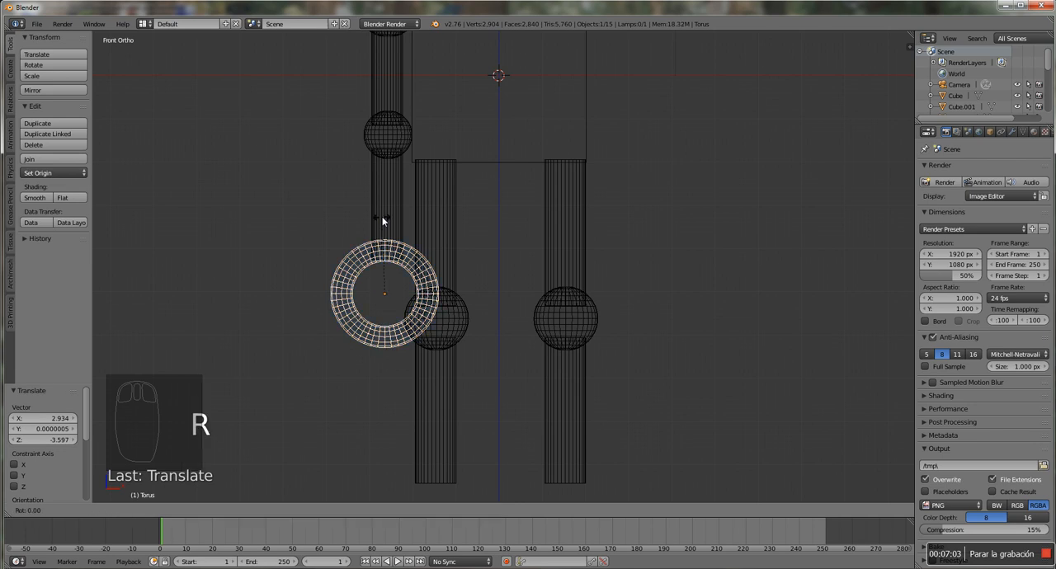
{"action": "key", "text": "z"}
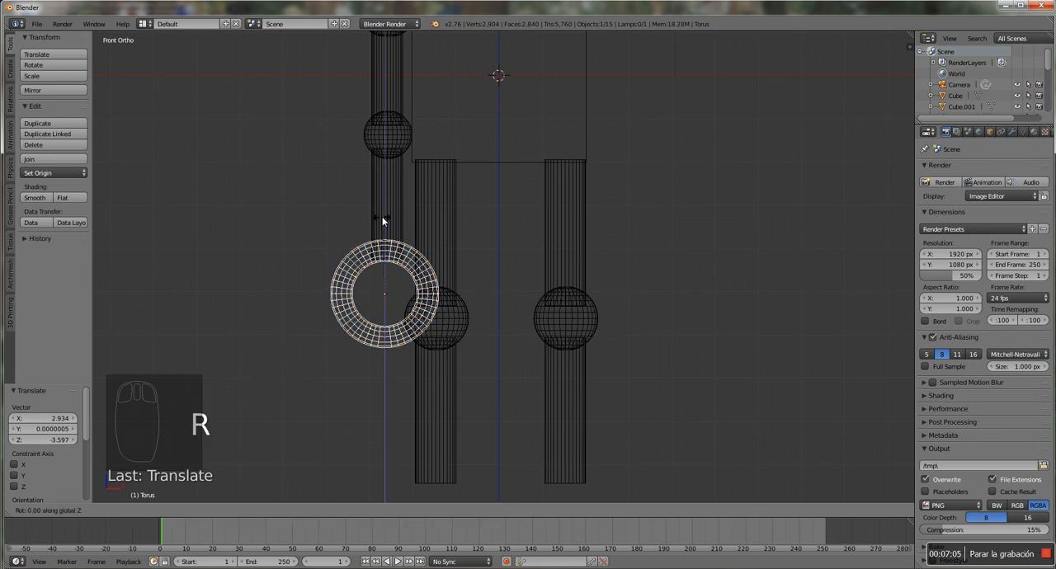
{"action": "type", "text": "90"}
{"action": "key", "text": "Return"}
{"action": "left_click_drag", "start_coordinate": [404, 292], "coordinate": [409, 291]}
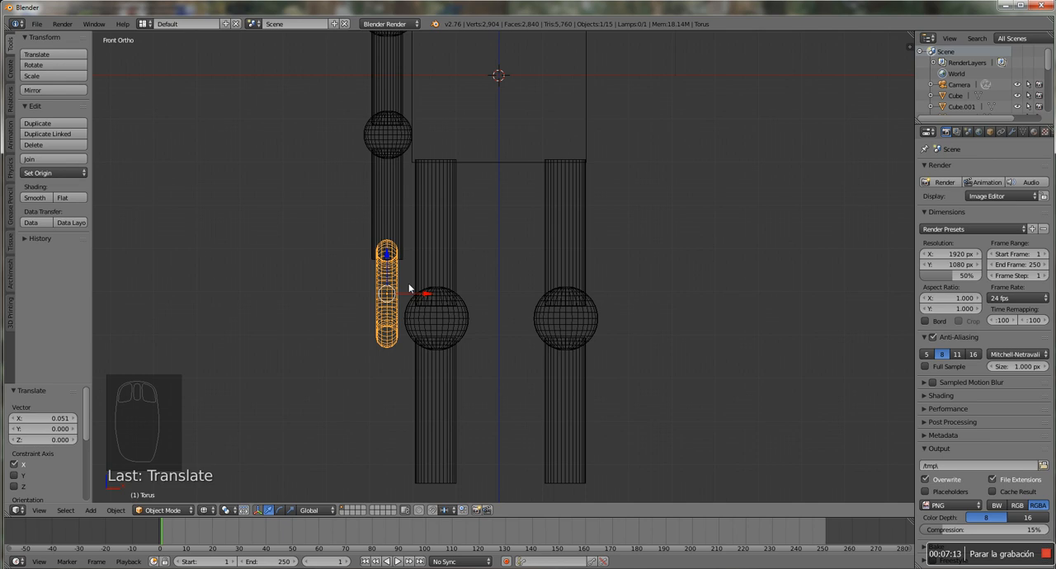
Scale the torus along the X axis only, by a factor of about 1.88
{"action": "key", "text": "s"}
{"action": "key", "text": "x"}
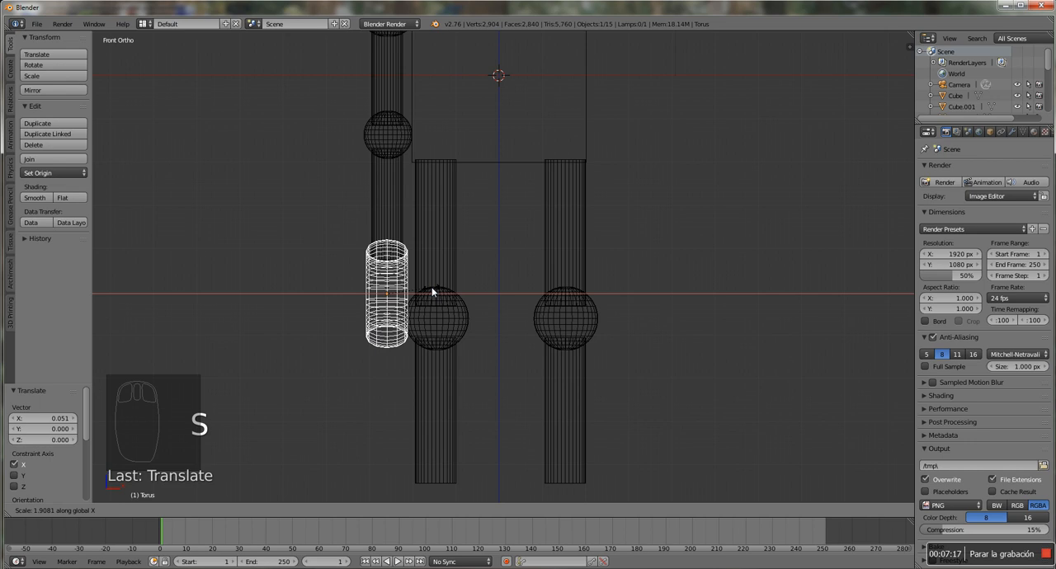
{"action": "left_click", "coordinate": [431, 293]}
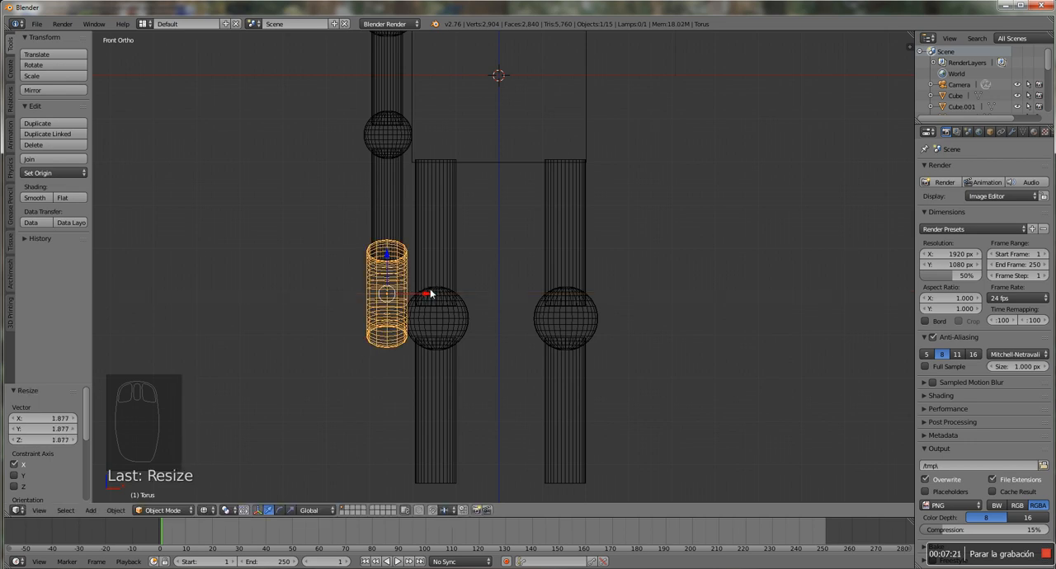
Switch to the right view and put the torus into Edit Mode
{"action": "key", "text": "KP_3"}
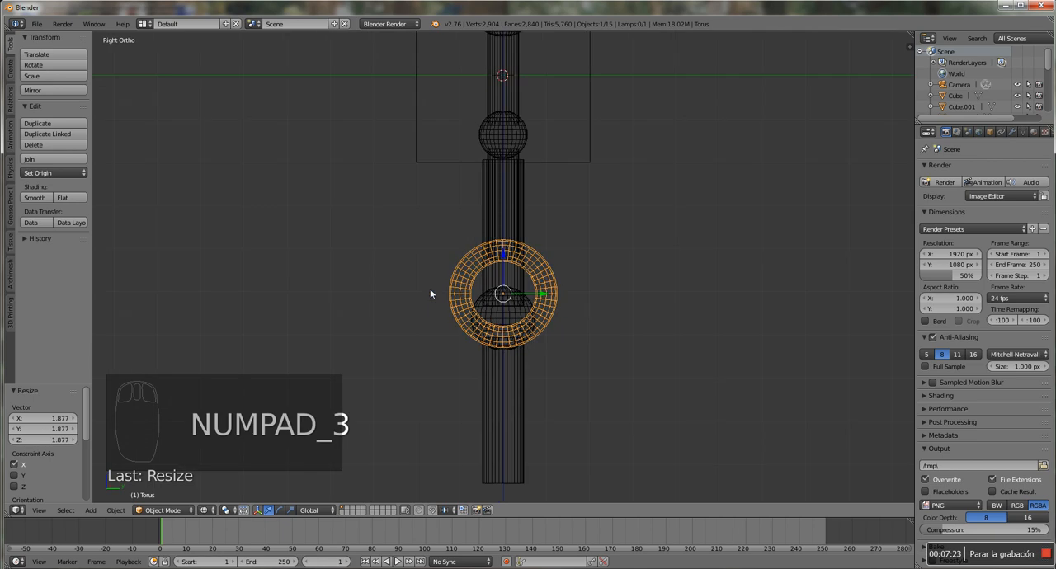
{"action": "scroll", "coordinate": [580, 287], "scroll_direction": "up", "scroll_amount": 1}
{"action": "middle_click_drag", "start_coordinate": [590, 307], "coordinate": [542, 266], "text": "shift"}
{"action": "scroll", "coordinate": [542, 266], "scroll_direction": "up", "scroll_amount": 1}
{"action": "scroll", "coordinate": [542, 269], "scroll_direction": "up", "scroll_amount": 2}
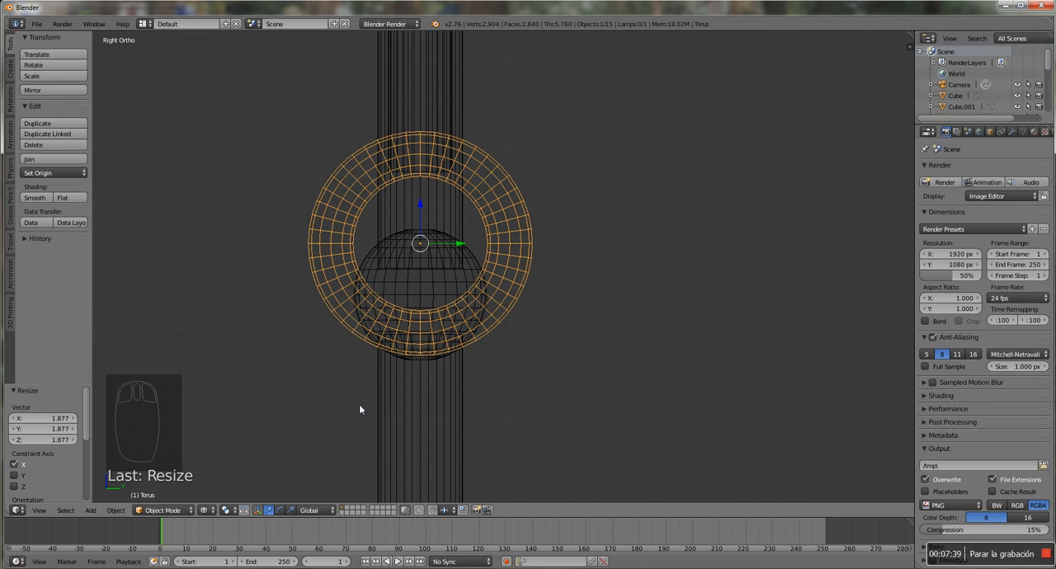
{"action": "left_click", "coordinate": [190, 512]}
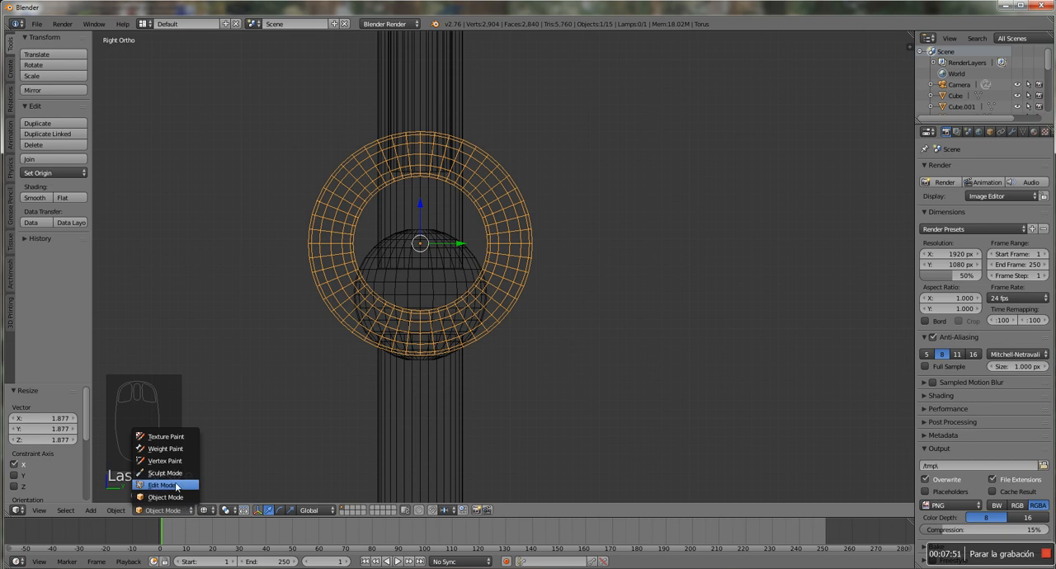
{"action": "left_click", "coordinate": [176, 487]}
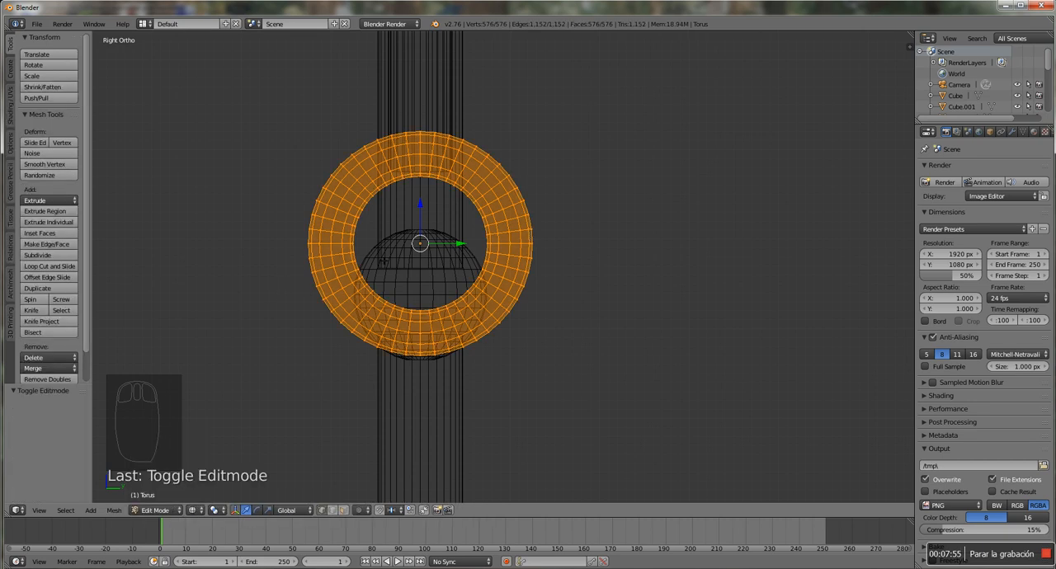
Move a single vertex on the torus's lower outer rim outward, about -0.13 along Y and -0.17 along Z
{"action": "right_click", "coordinate": [355, 337]}
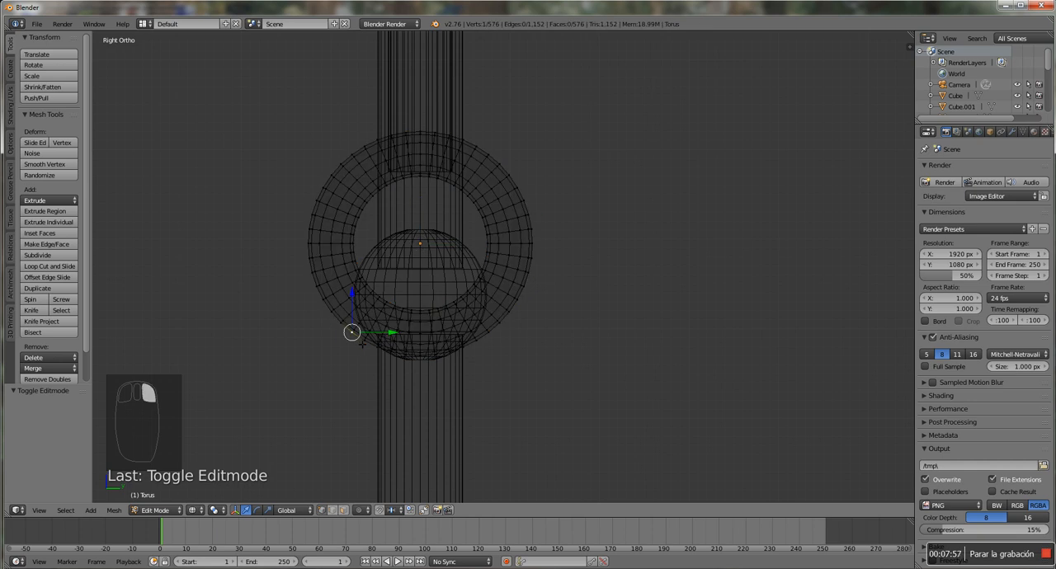
{"action": "key", "text": "g"}
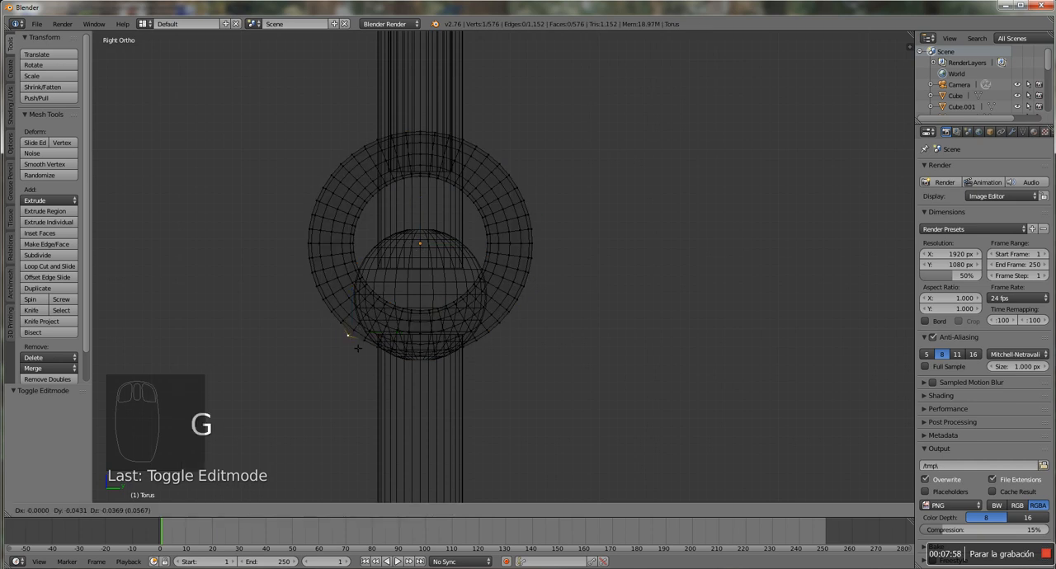
{"action": "left_click", "coordinate": [351, 360]}
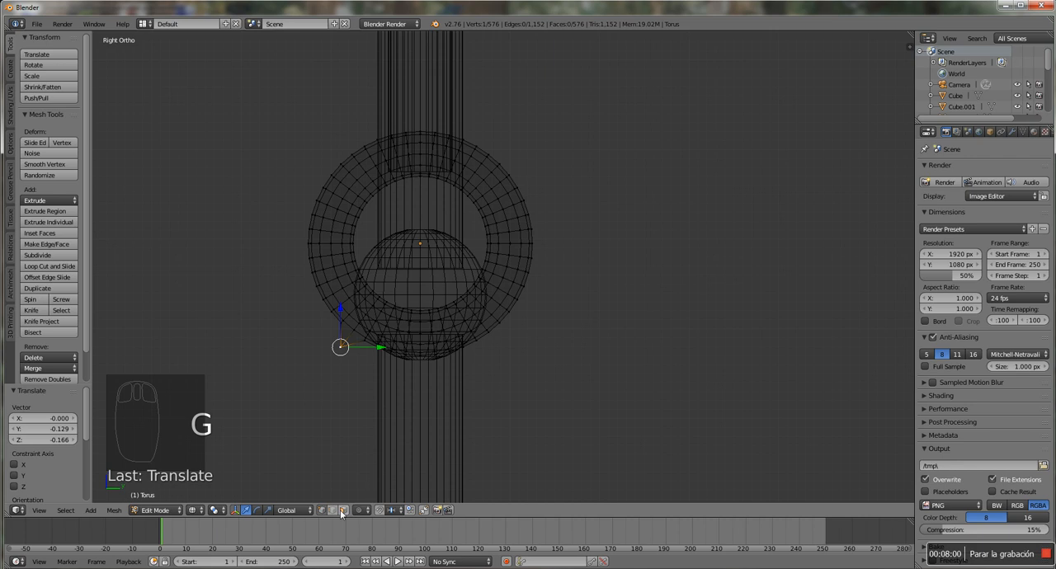
In edge select mode, move a lower outer edge of the torus about -0.28 along Y and -0.27 along Z
{"action": "left_click", "coordinate": [333, 509]}
{"action": "right_click", "coordinate": [344, 310]}
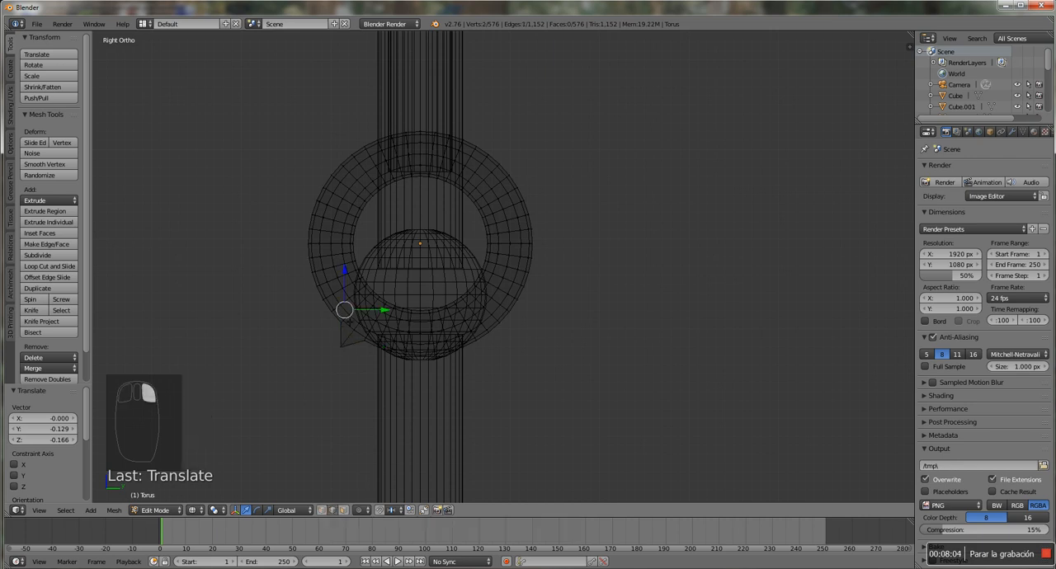
{"action": "key", "text": "g"}
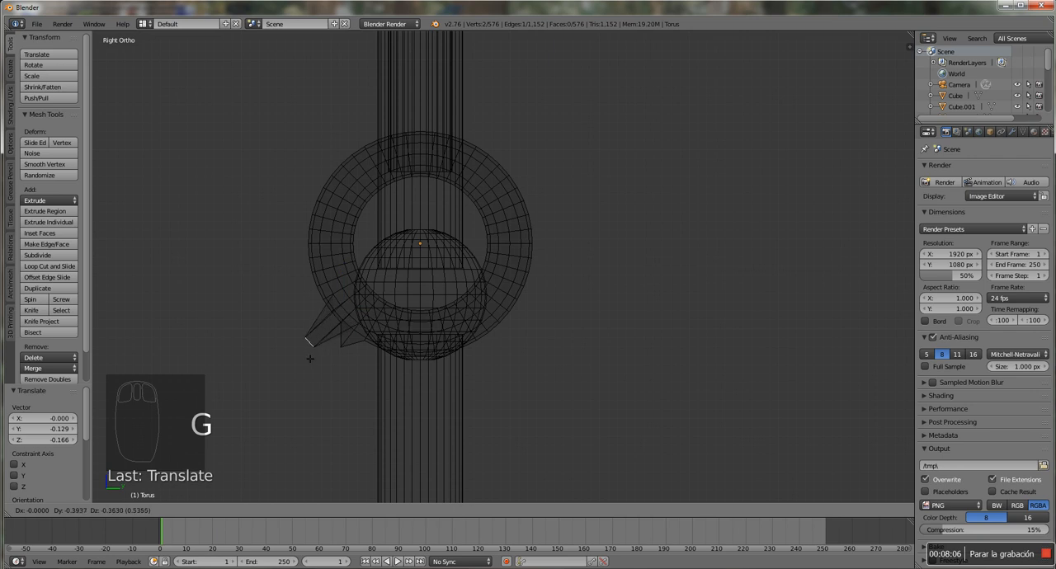
{"action": "left_click", "coordinate": [320, 350]}
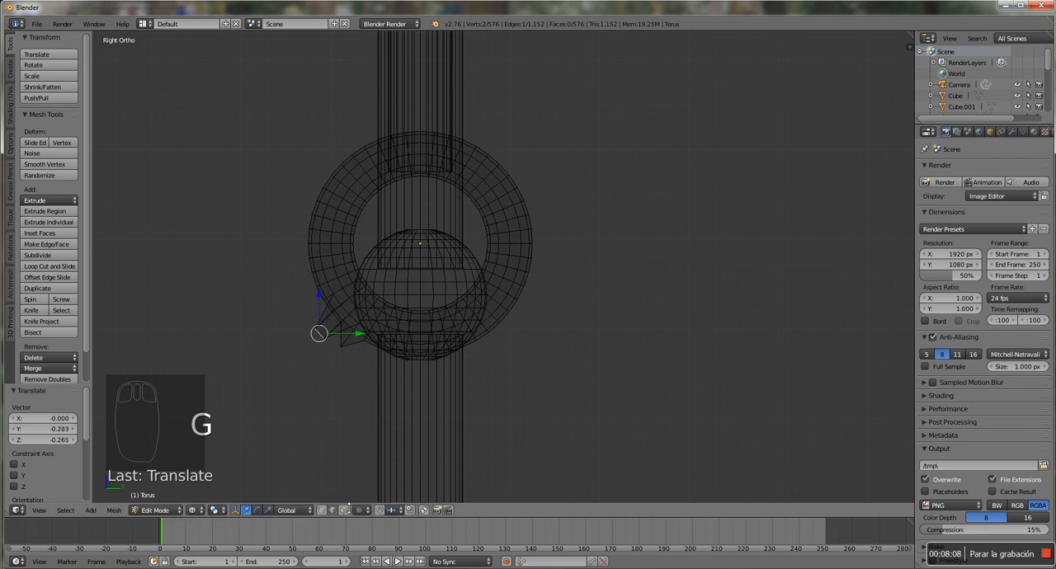
In face select mode, move a face on the torus's opposite lower side about 0.22 along Y and -0.19 along Z
{"action": "left_click", "coordinate": [343, 510]}
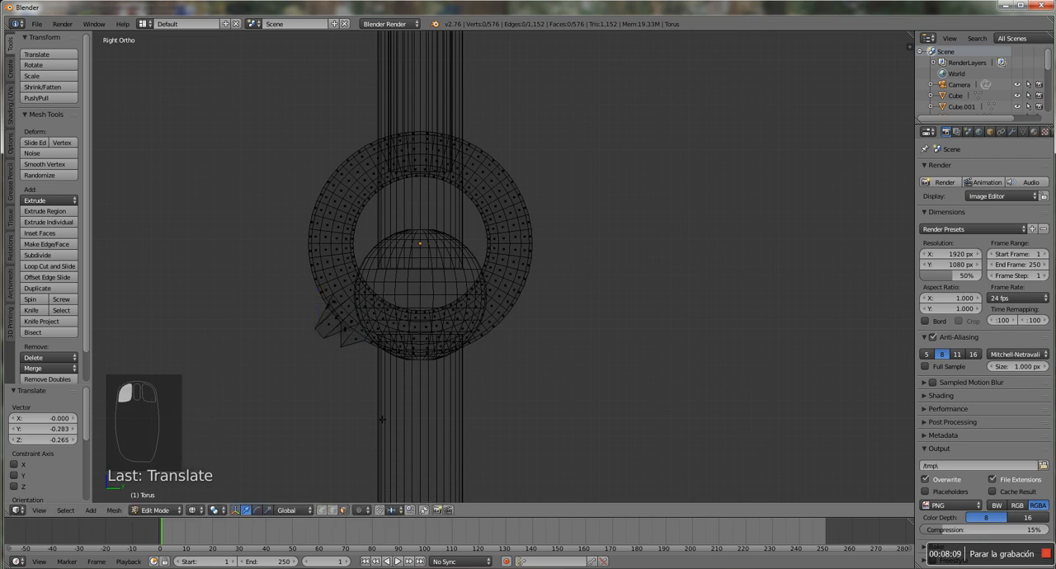
{"action": "right_click", "coordinate": [495, 334]}
{"action": "key", "text": "g"}
{"action": "left_click", "coordinate": [519, 354]}
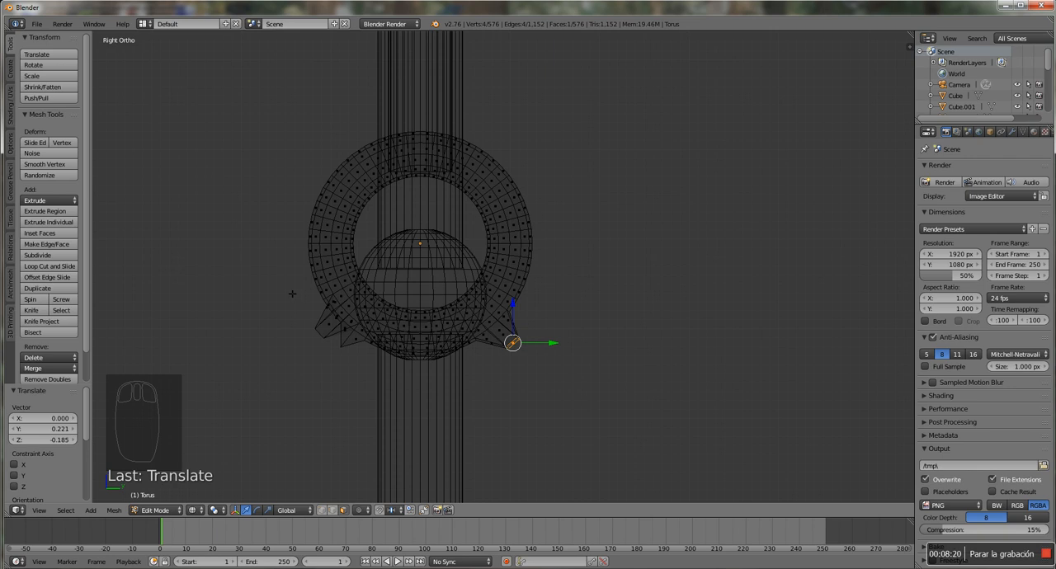
In vertex select mode, box-select the lower half of the torus and delete its vertices
{"action": "key", "text": "a"}
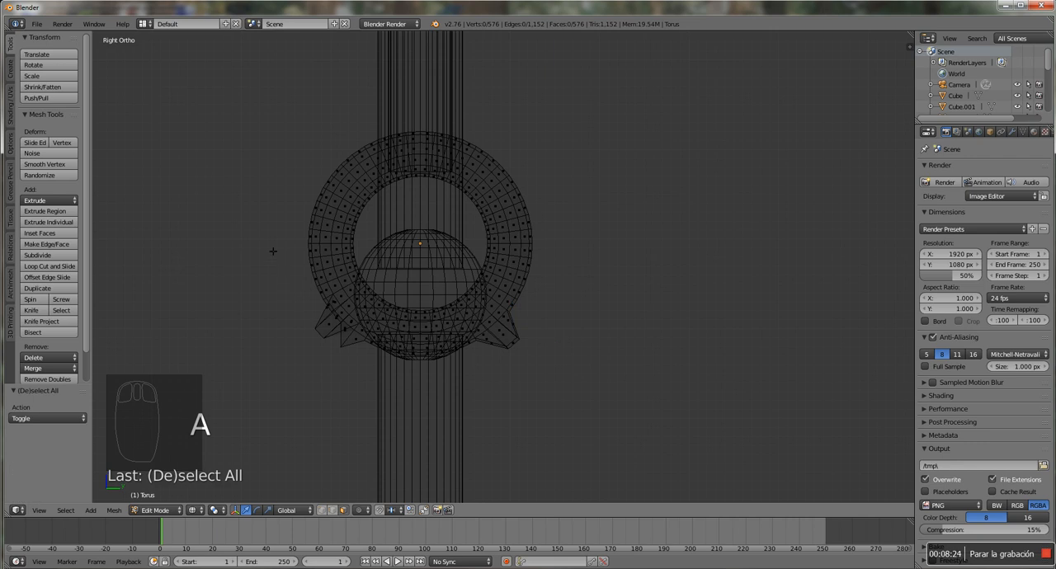
{"action": "left_click", "coordinate": [322, 510]}
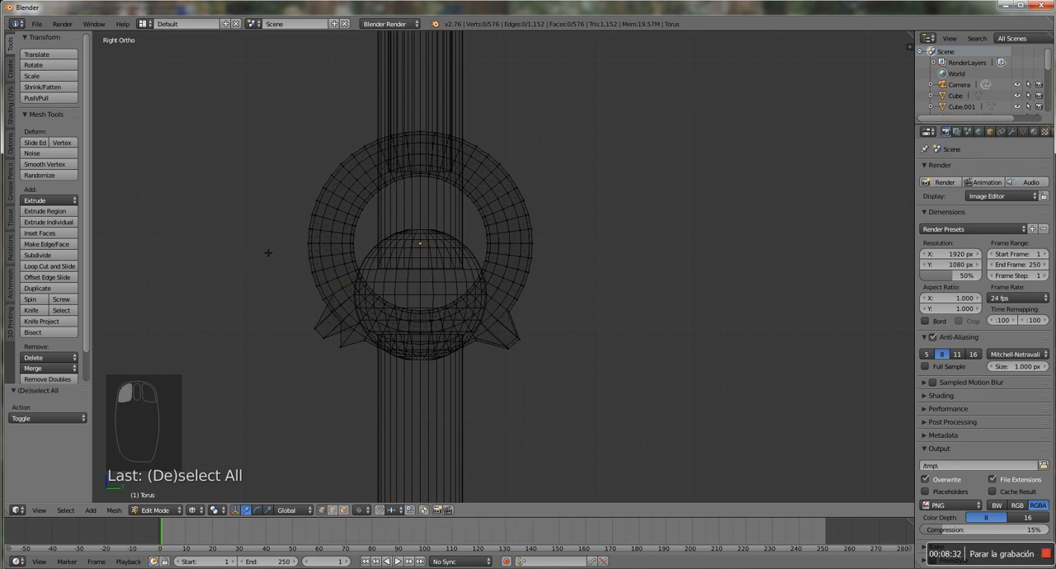
{"action": "key", "text": "b"}
{"action": "left_click_drag", "start_coordinate": [264, 248], "coordinate": [578, 388]}
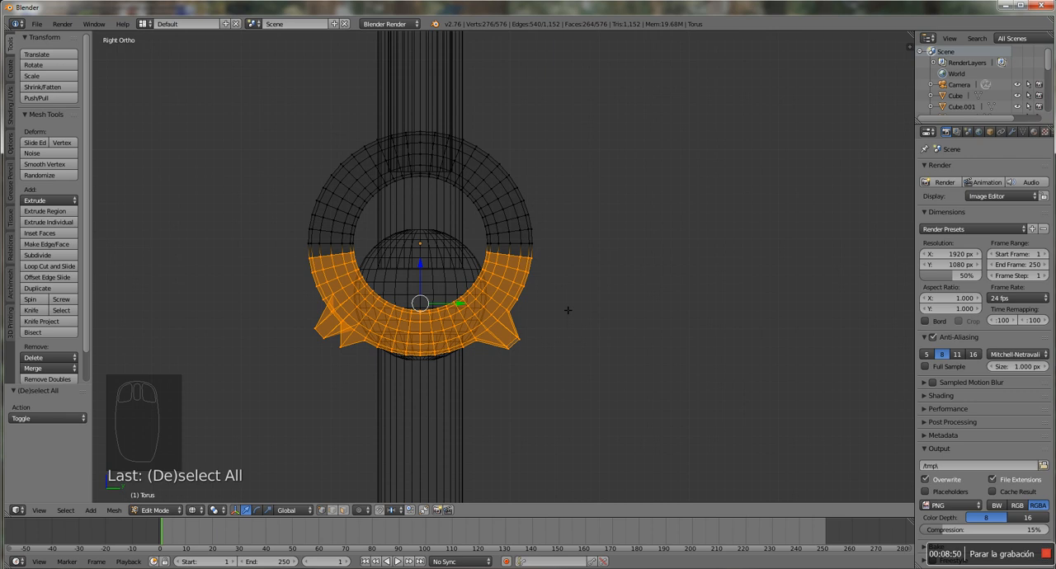
{"action": "key", "text": "x"}
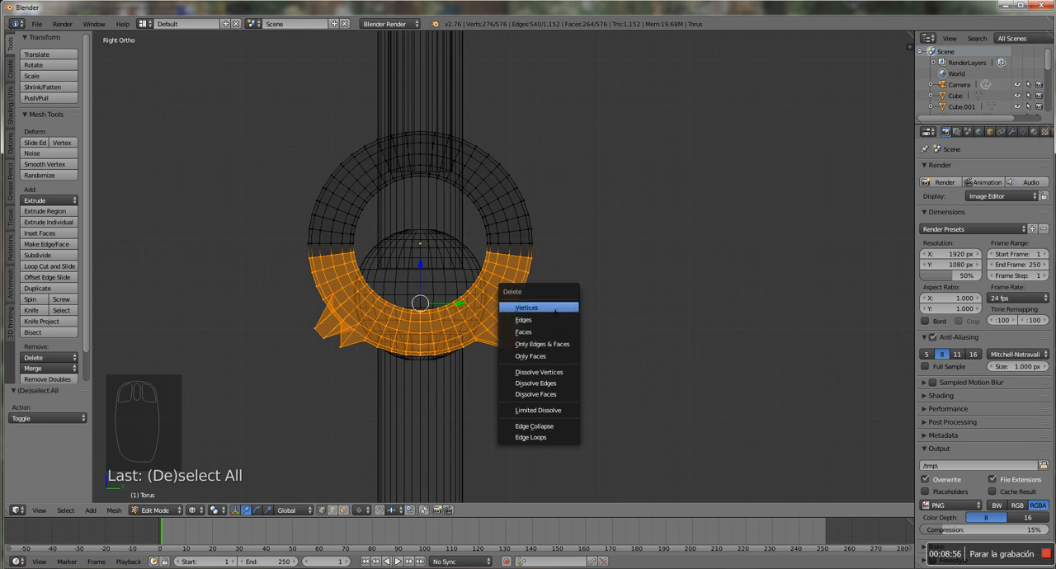
{"action": "left_click", "coordinate": [555, 309]}
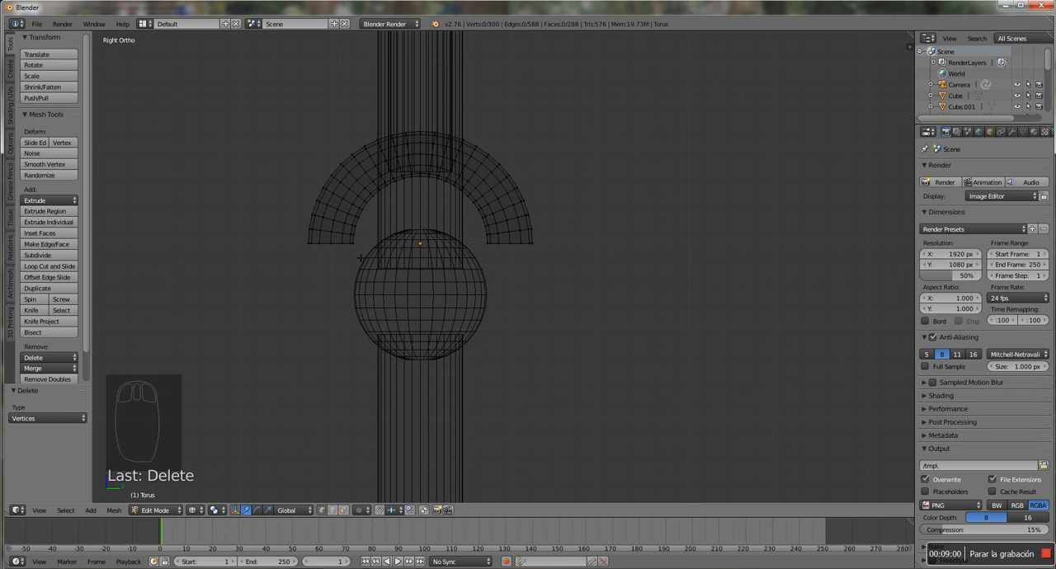
Display the scene in solid shading with the half torus's open ends in sight
{"action": "middle_click_drag", "start_coordinate": [354, 245], "coordinate": [421, 255]}
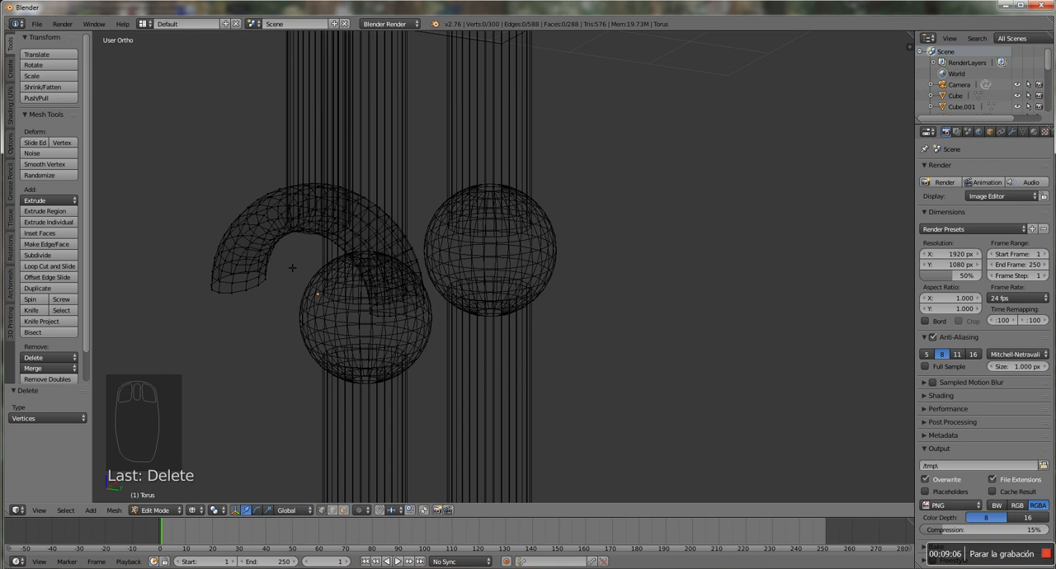
{"action": "key", "text": "z"}
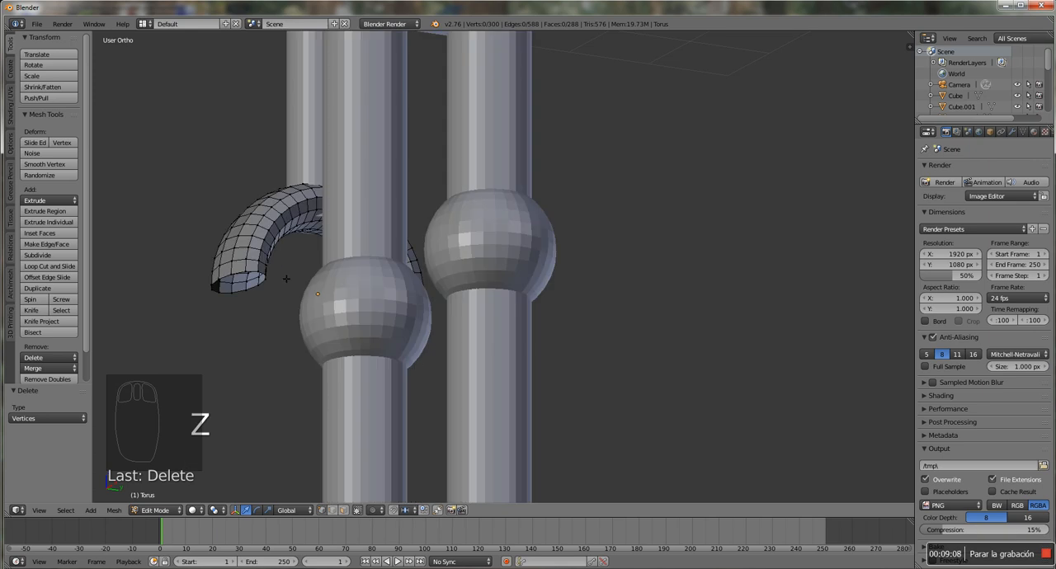
{"action": "scroll", "coordinate": [297, 268], "scroll_direction": "up", "scroll_amount": 2}
{"action": "middle_click_drag", "start_coordinate": [309, 270], "coordinate": [345, 265]}
{"action": "middle_click_drag", "start_coordinate": [339, 193], "coordinate": [365, 234]}
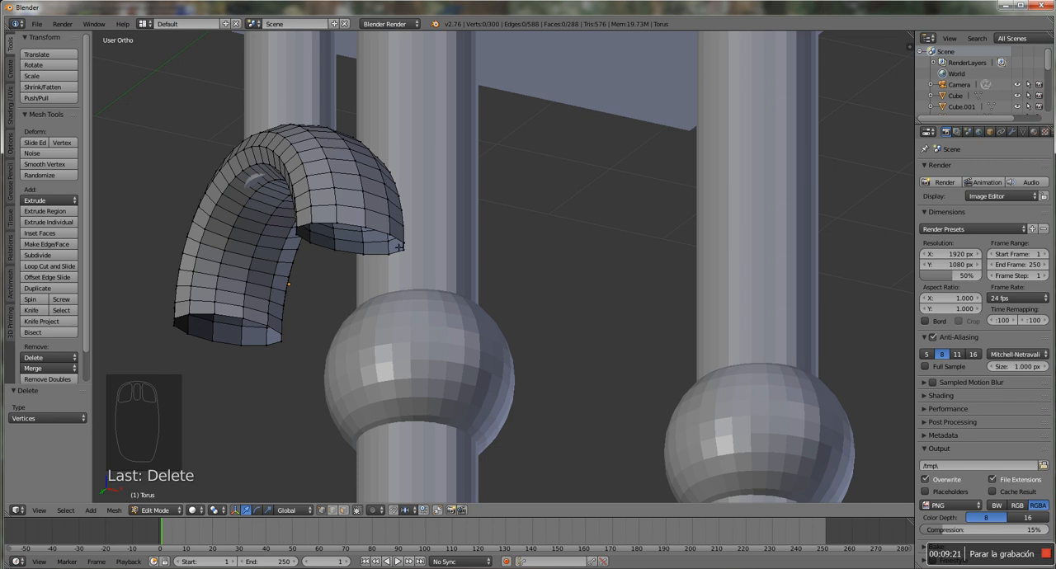
Select all the rim vertices of the half torus's open end nearer the leg and fill them with a face
{"action": "right_click", "coordinate": [369, 230]}
{"action": "right_click", "coordinate": [392, 237]}
{"action": "right_click", "coordinate": [407, 252]}
{"action": "right_click", "coordinate": [394, 256], "text": "shift"}
{"action": "right_click", "coordinate": [370, 259], "text": "shift"}
{"action": "right_click", "coordinate": [329, 249], "text": "shift"}
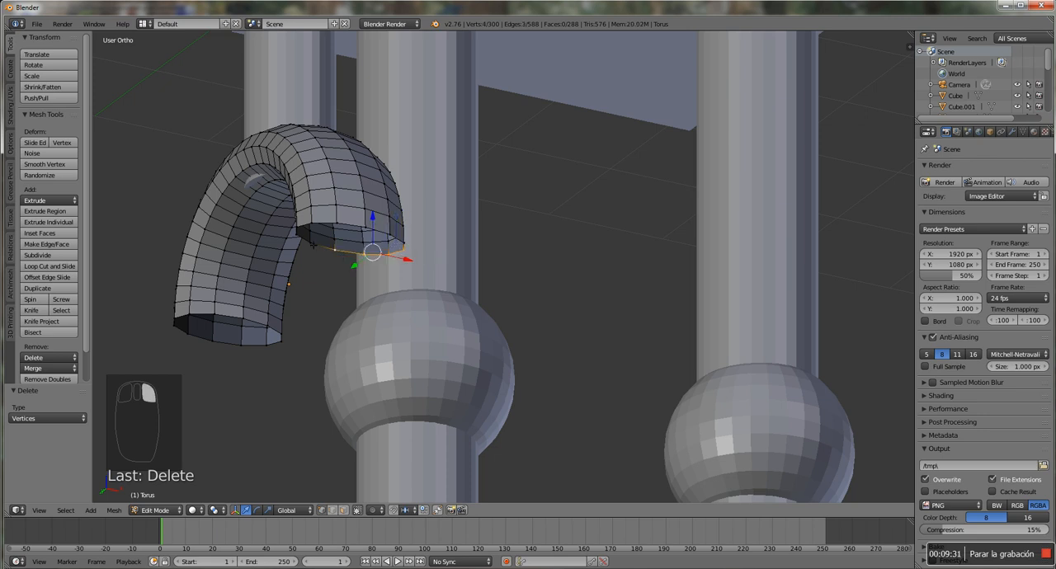
{"action": "right_click", "coordinate": [309, 244], "text": "shift"}
{"action": "right_click", "coordinate": [299, 238], "text": "shift"}
{"action": "right_click", "coordinate": [299, 227], "text": "shift"}
{"action": "right_click", "coordinate": [313, 225], "text": "shift"}
{"action": "right_click", "coordinate": [340, 224], "text": "shift"}
{"action": "right_click", "coordinate": [363, 228], "text": "shift"}
{"action": "right_click", "coordinate": [391, 237], "text": "shift"}
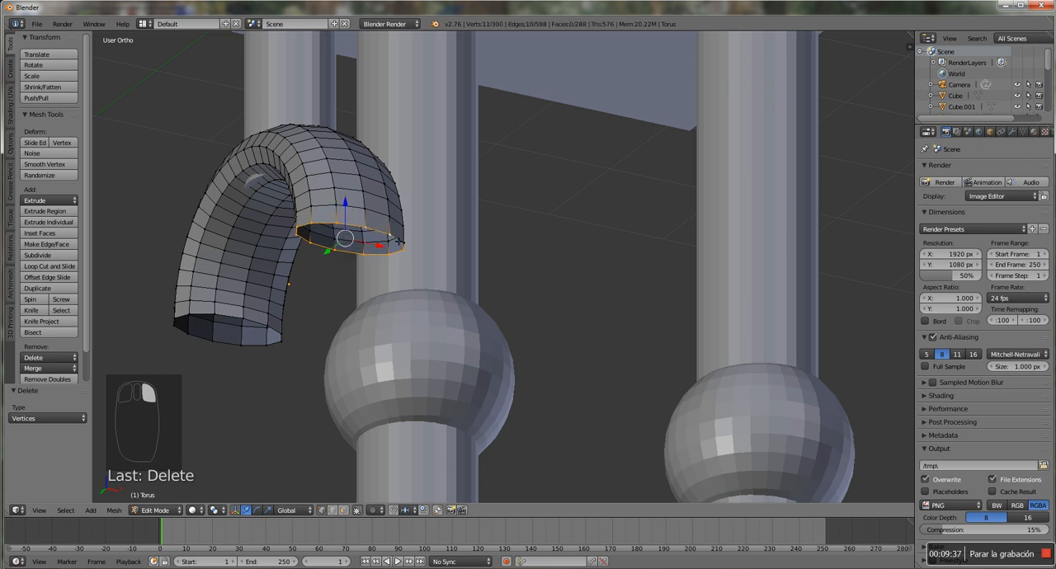
{"action": "right_click", "coordinate": [409, 248], "text": "shift"}
{"action": "middle_click_drag", "start_coordinate": [427, 248], "coordinate": [405, 229]}
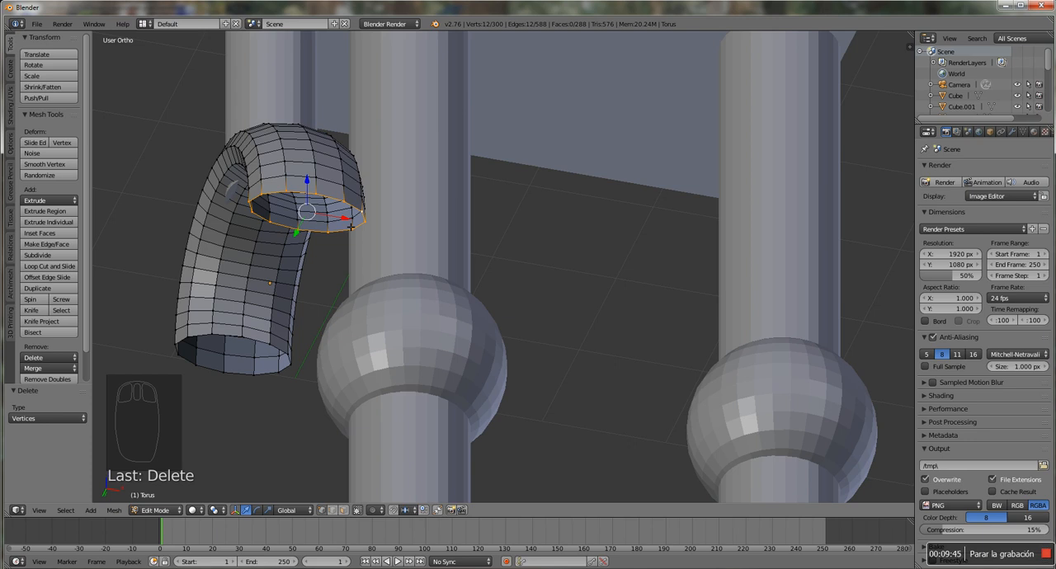
{"action": "key", "text": "f"}
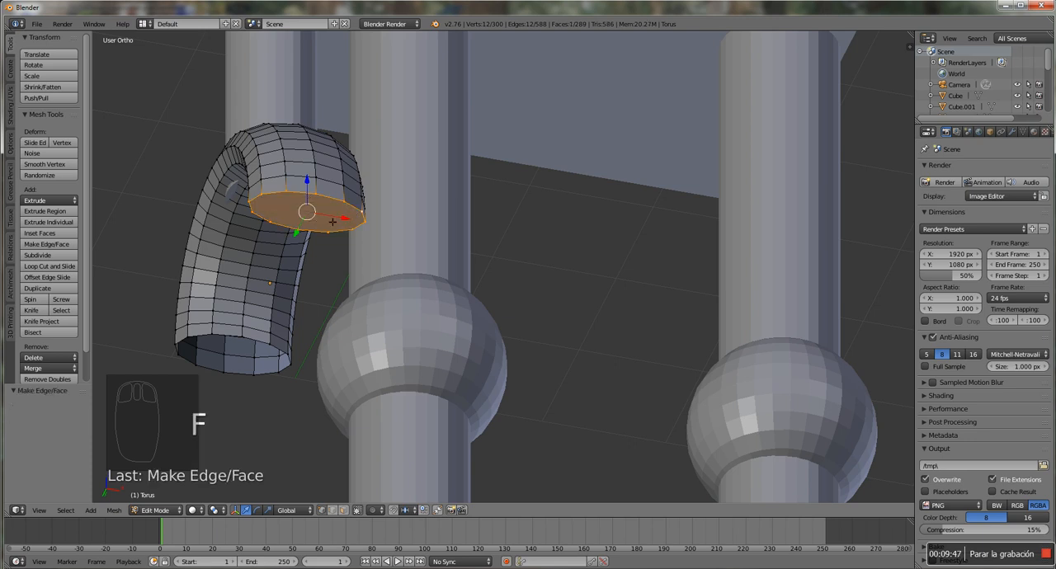
Select the rim vertices of the half torus's other open end, fill them with a face and return to Object Mode
{"action": "middle_click_drag", "start_coordinate": [276, 272], "coordinate": [303, 286]}
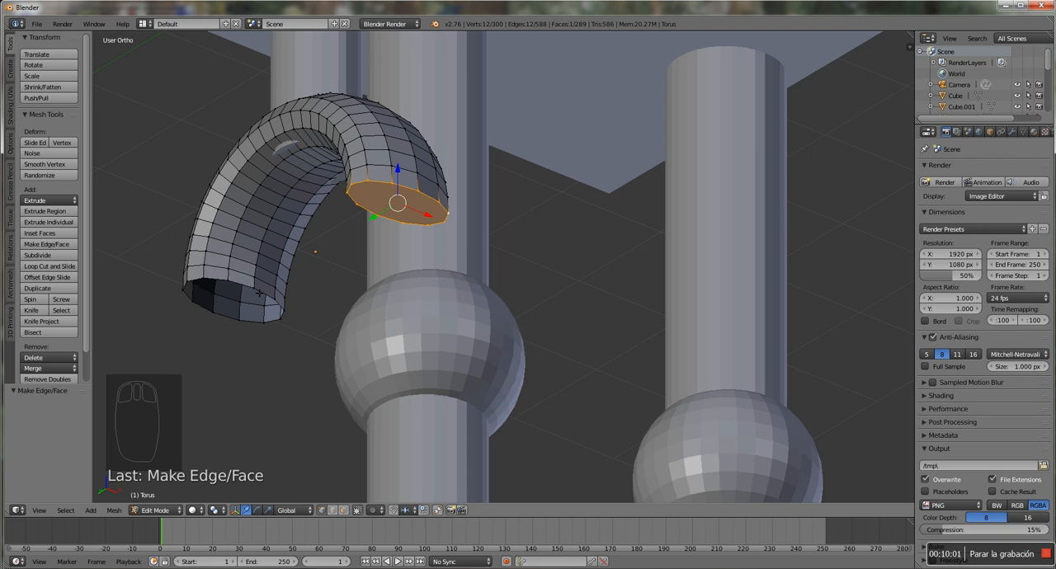
{"action": "key", "text": "a"}
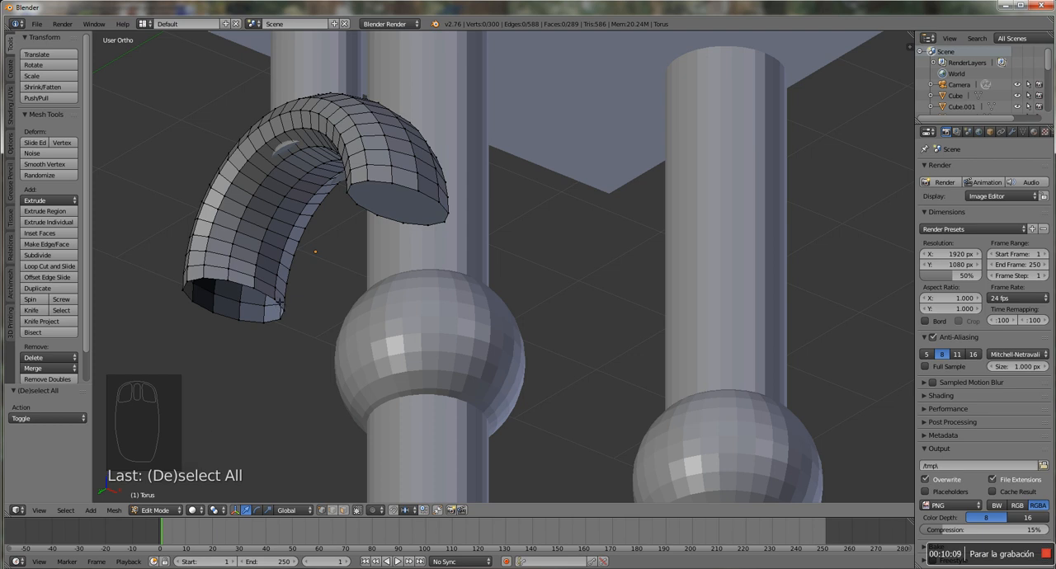
{"action": "right_click", "coordinate": [278, 306], "text": "alt"}
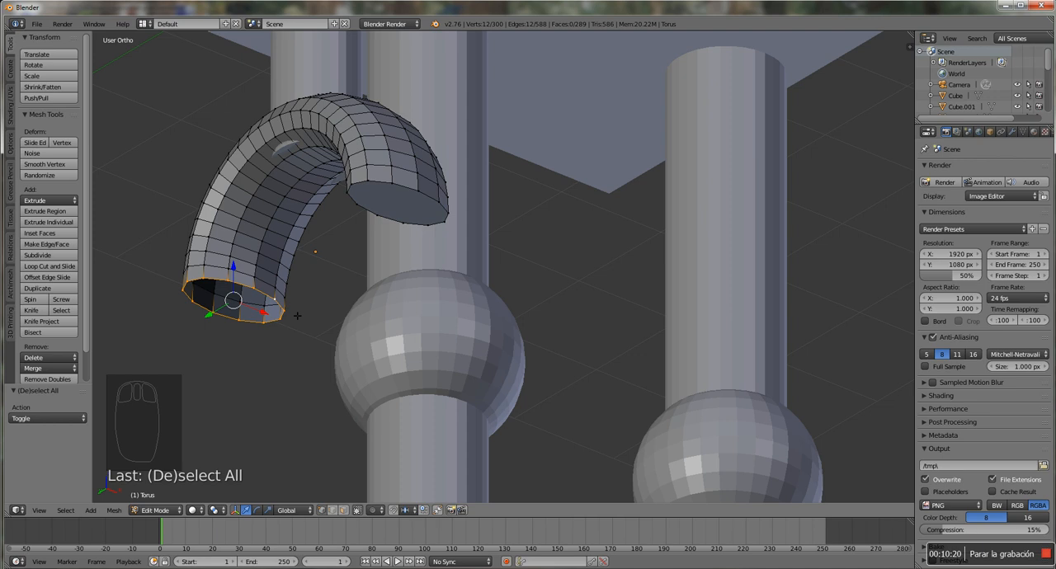
{"action": "key", "text": "f"}
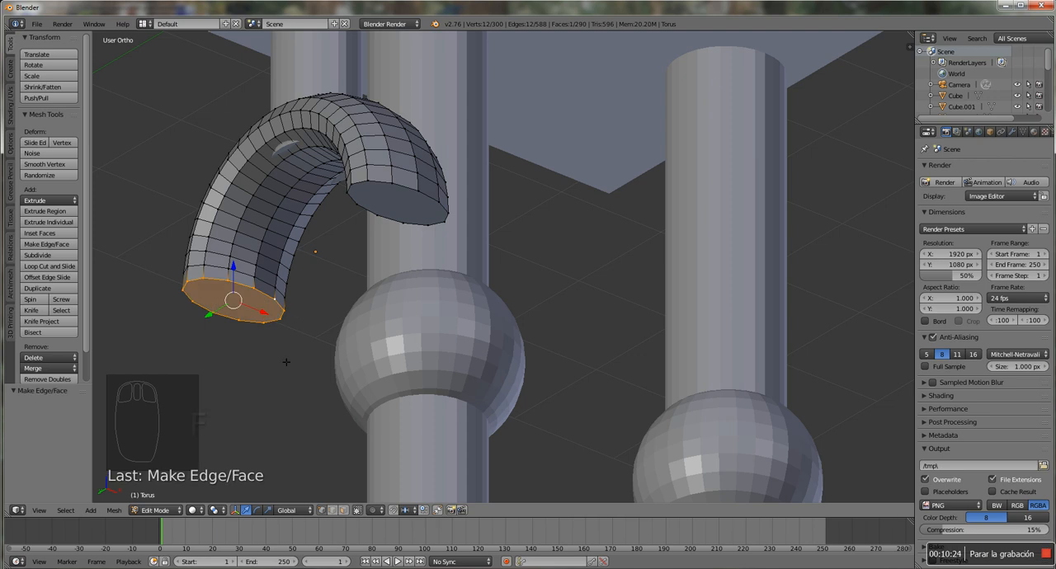
{"action": "left_click", "coordinate": [179, 513]}
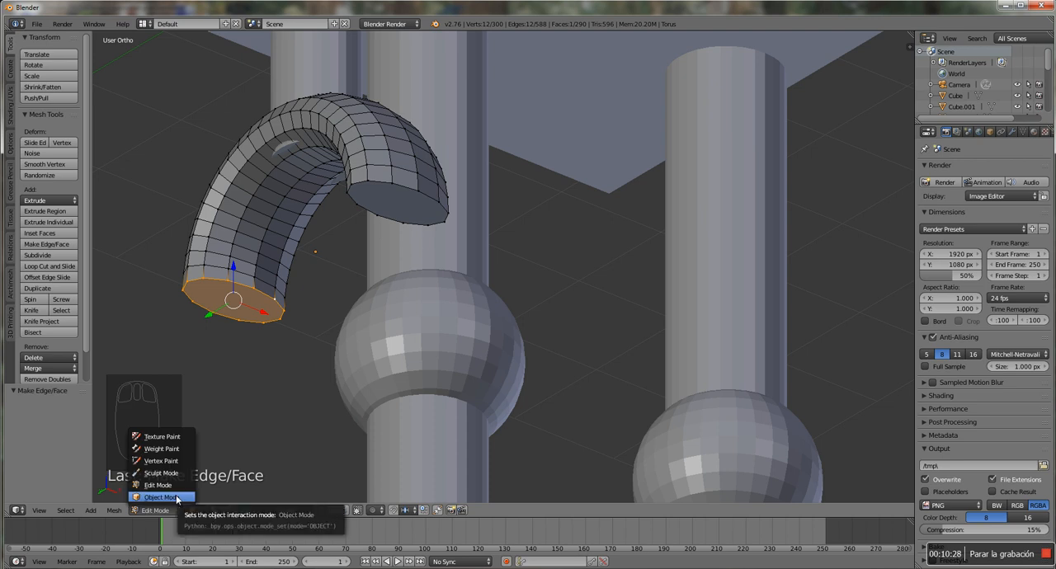
{"action": "left_click", "coordinate": [177, 498]}
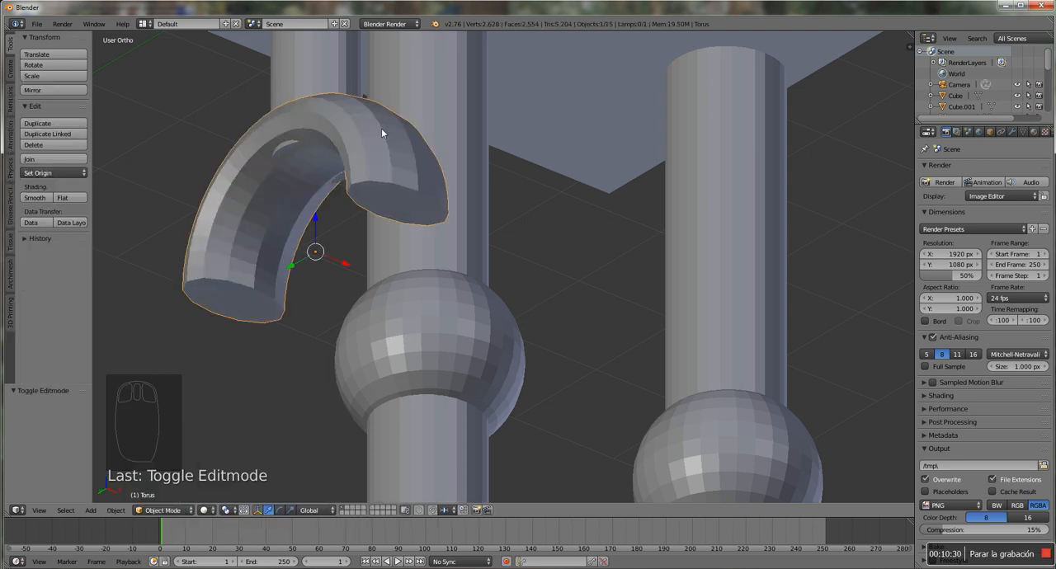
{"action": "right_click", "coordinate": [333, 60]}
{"action": "right_click", "coordinate": [399, 169]}
{"action": "right_click", "coordinate": [485, 330]}
{"action": "right_click", "coordinate": [464, 409]}
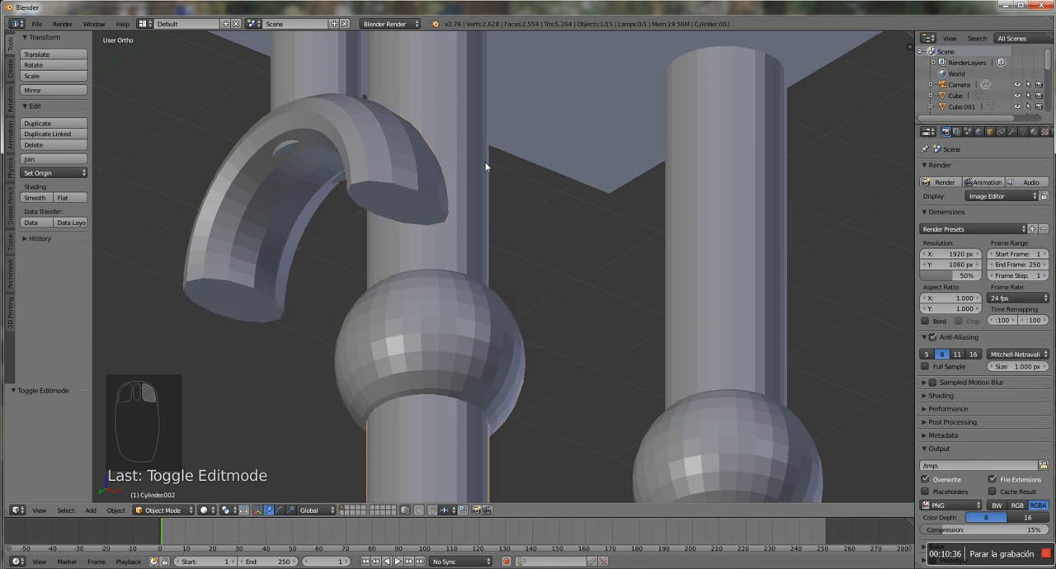
In front view, select the arm's hand, forearm, elbow sphere, upper arm and shoulder sphere together, with the shoulder sphere as the active object
{"action": "key", "text": "KP_1"}
{"action": "scroll", "coordinate": [495, 161], "scroll_direction": "down", "scroll_amount": 10}
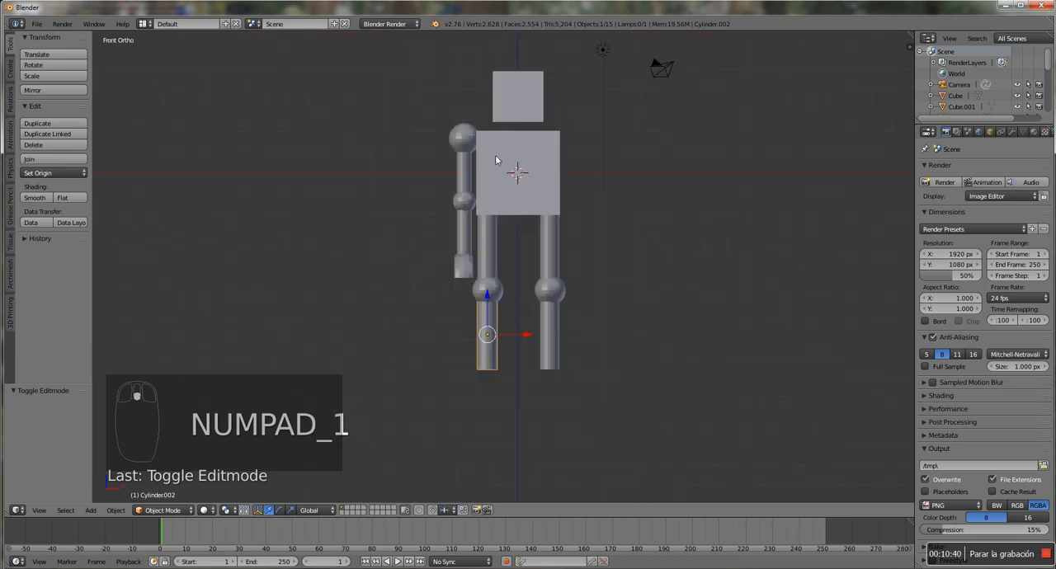
{"action": "scroll", "coordinate": [495, 155], "scroll_direction": "up", "scroll_amount": 2}
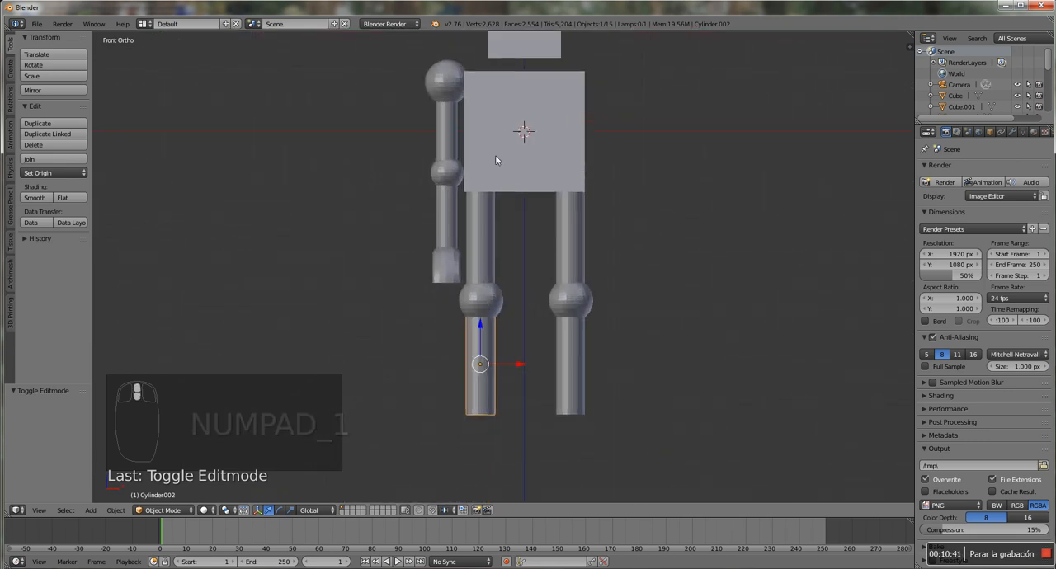
{"action": "right_click", "coordinate": [456, 89]}
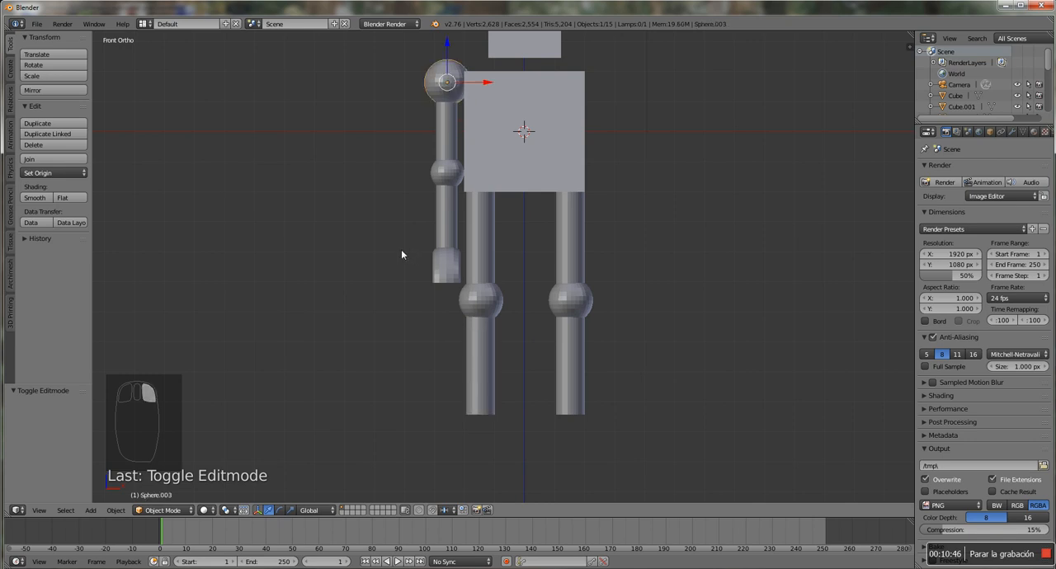
{"action": "key", "text": "a"}
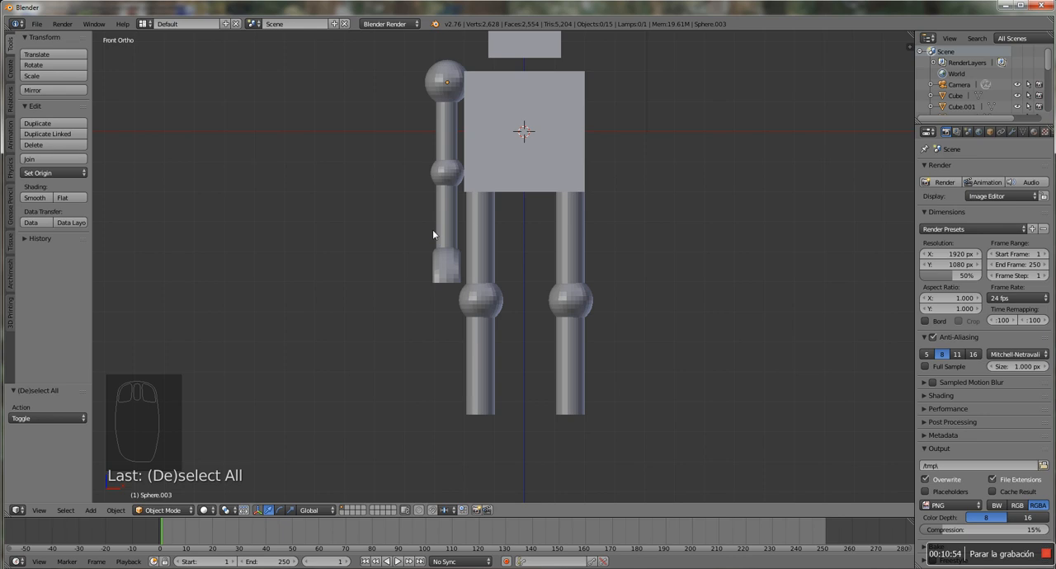
{"action": "right_click", "coordinate": [448, 272]}
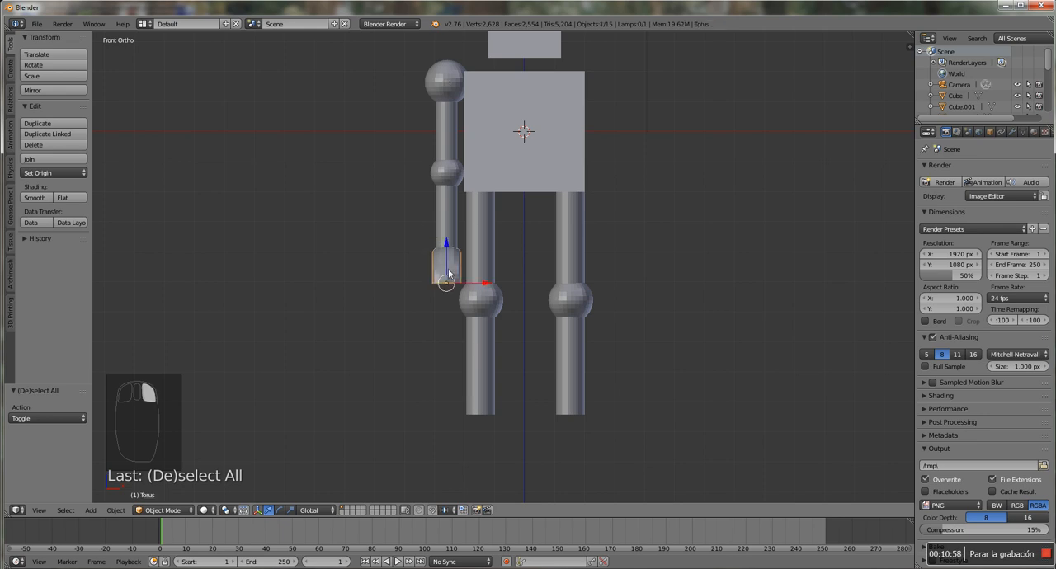
{"action": "right_click", "coordinate": [448, 223], "text": "shift"}
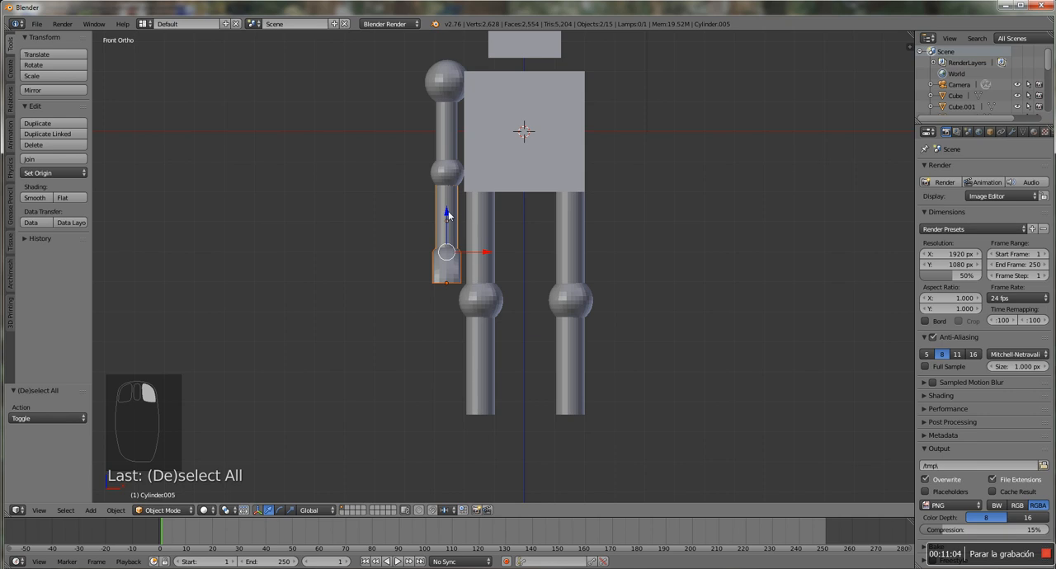
{"action": "right_click", "coordinate": [450, 179], "text": "shift"}
{"action": "right_click", "coordinate": [449, 141], "text": "shift"}
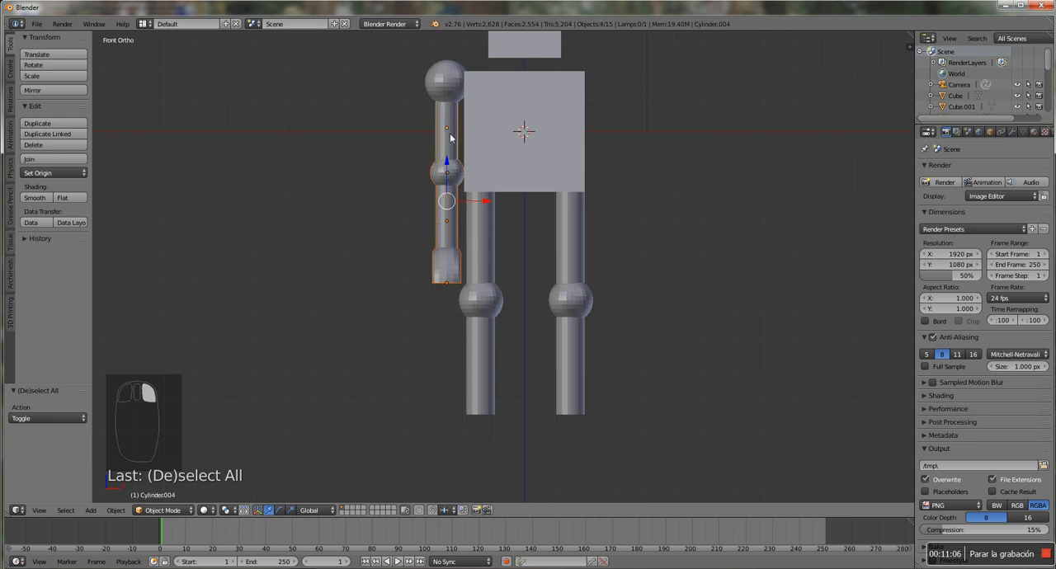
{"action": "right_click", "coordinate": [449, 89], "text": "shift"}
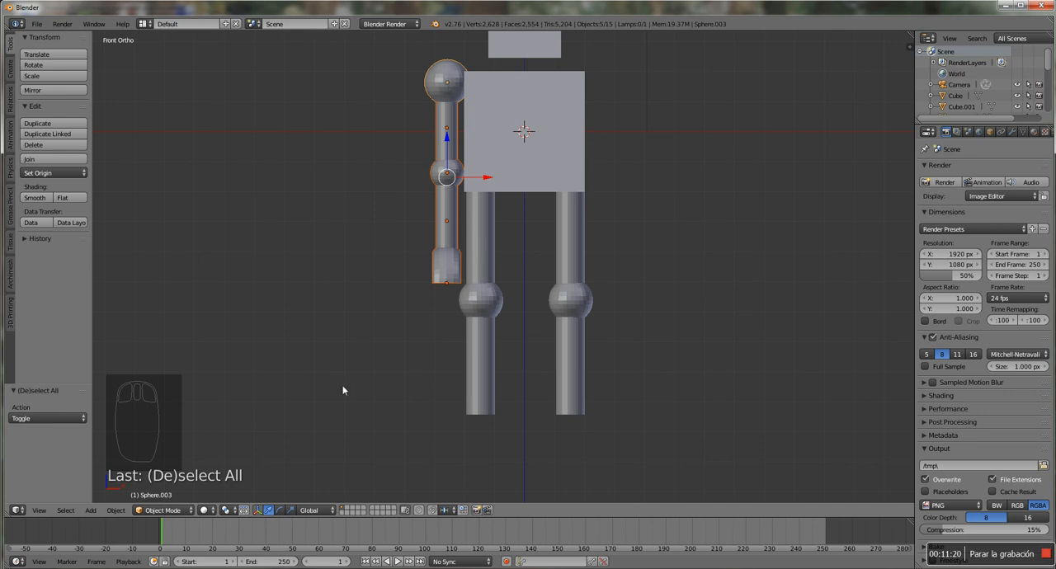
Set the pivot point to Active Element and rotate the whole arm about 24.4° outward around the shoulder sphere
{"action": "left_click", "coordinate": [234, 510]}
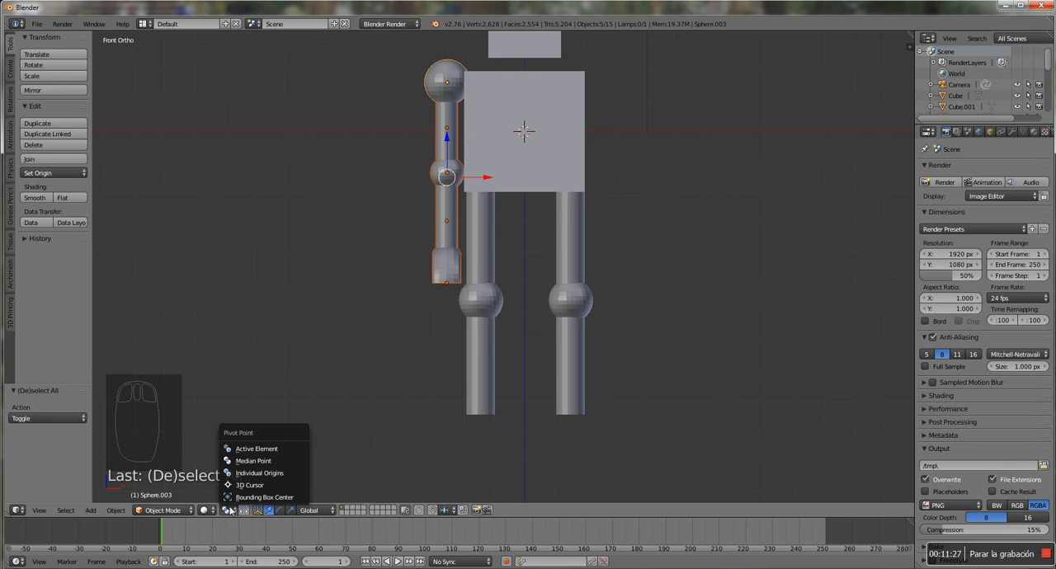
{"action": "left_click", "coordinate": [261, 449]}
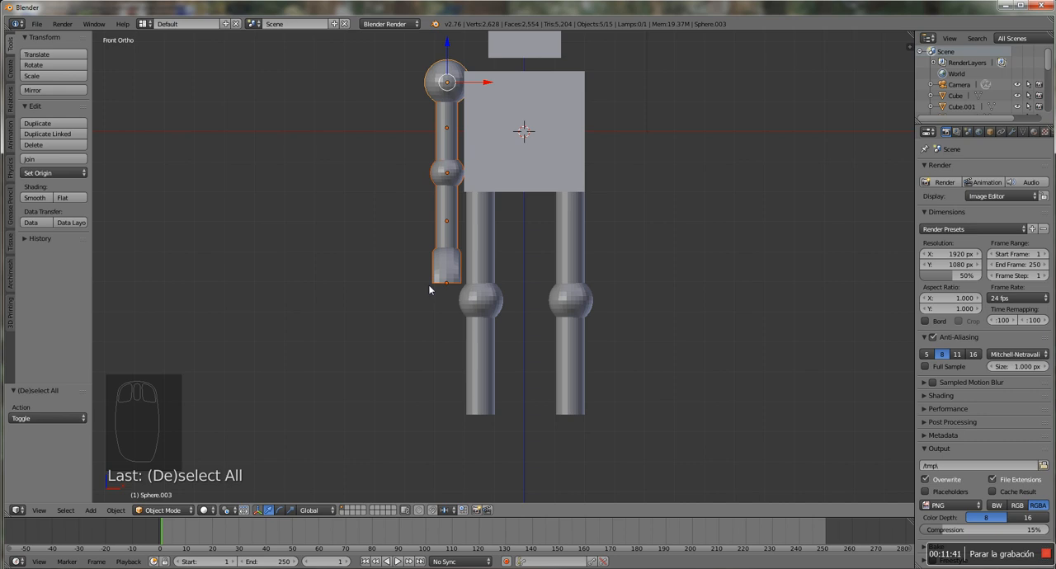
{"action": "key", "text": "r"}
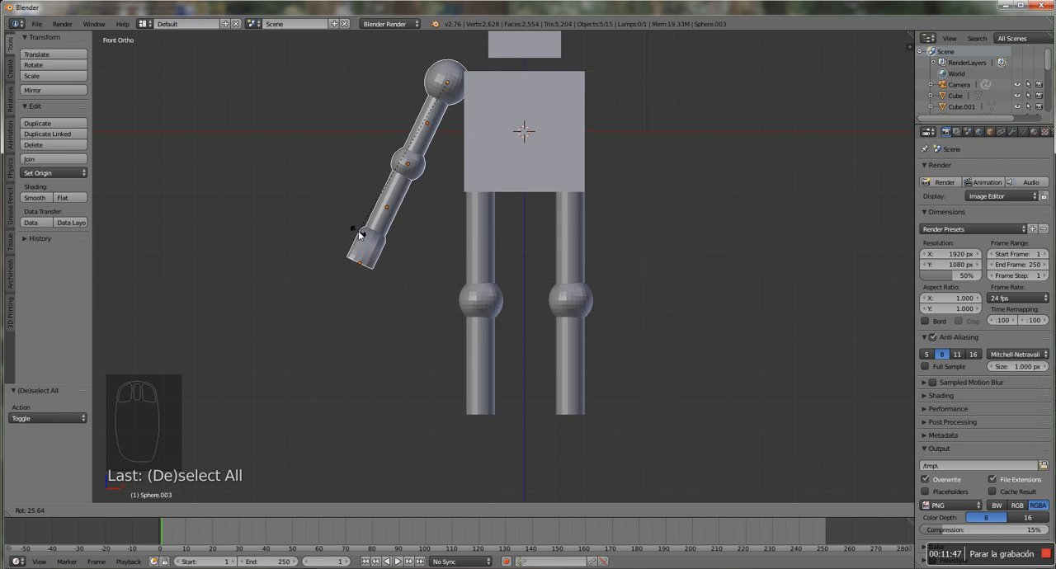
{"action": "left_click", "coordinate": [362, 239]}
Select the hand, forearm and elbow sphere, elbow last, and rotate them about -48.5° around the elbow in right side view
{"action": "middle_click_drag", "start_coordinate": [387, 241], "coordinate": [431, 254]}
{"action": "middle_click_drag", "start_coordinate": [428, 217], "coordinate": [420, 192]}
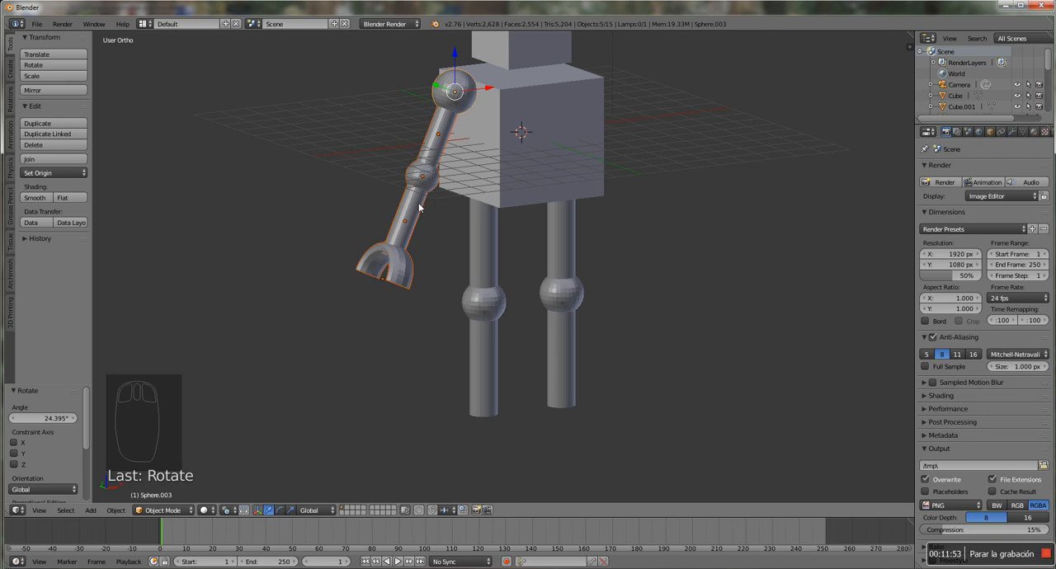
{"action": "right_click", "coordinate": [405, 276]}
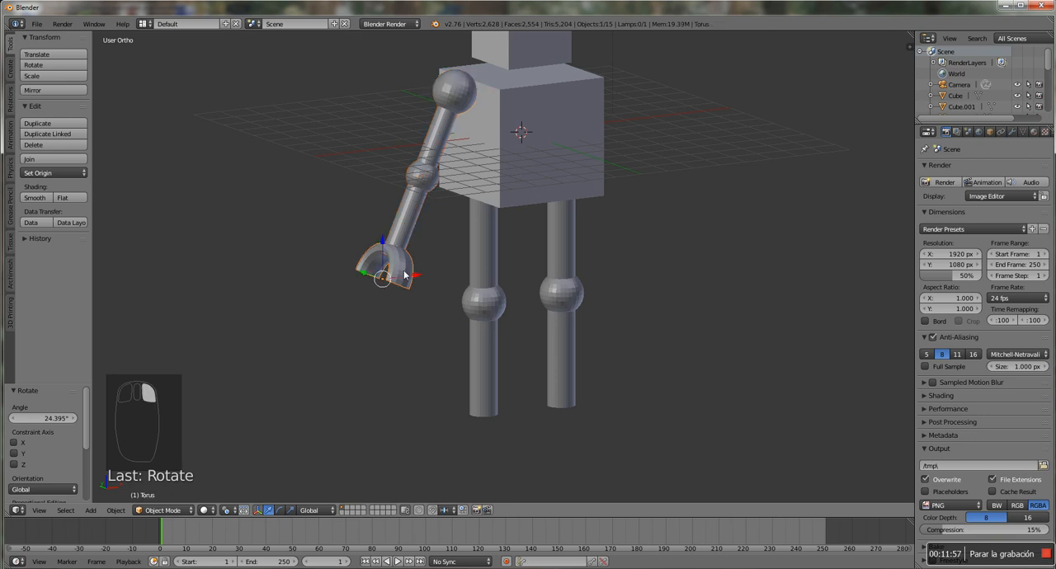
{"action": "right_click", "coordinate": [407, 233], "text": "shift"}
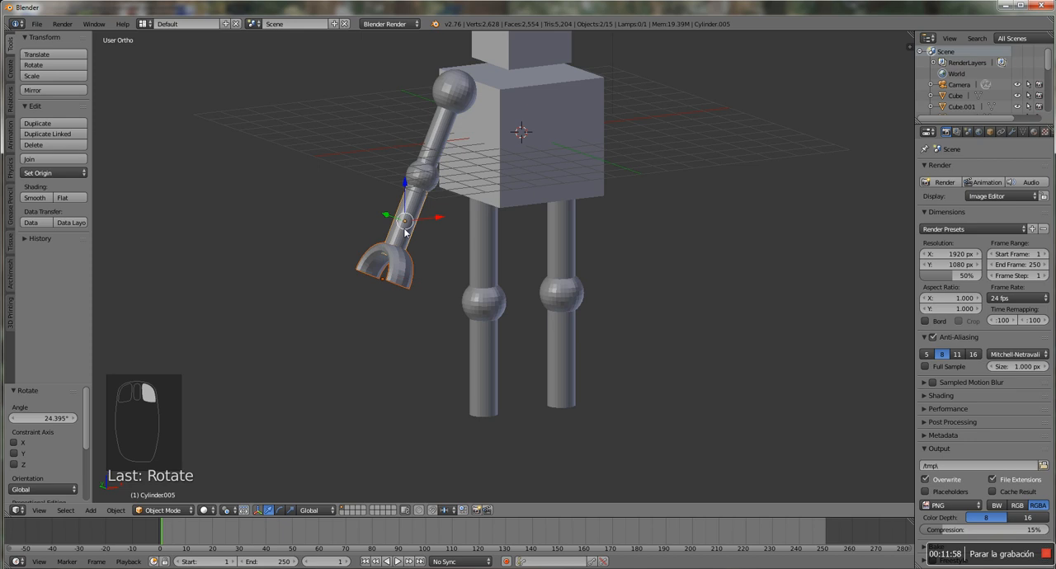
{"action": "right_click", "coordinate": [424, 179], "text": "shift"}
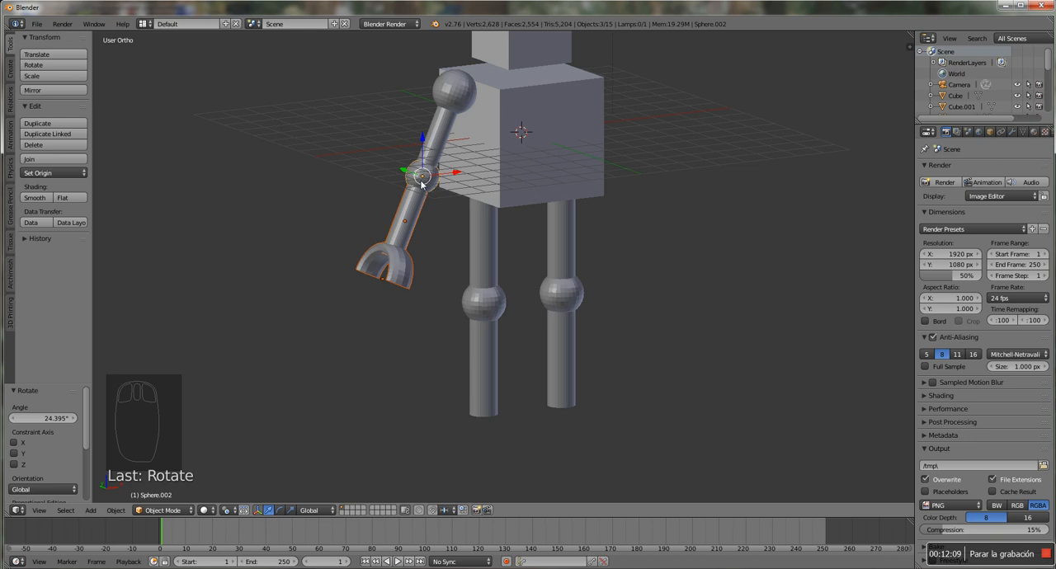
{"action": "key", "text": "KP_3"}
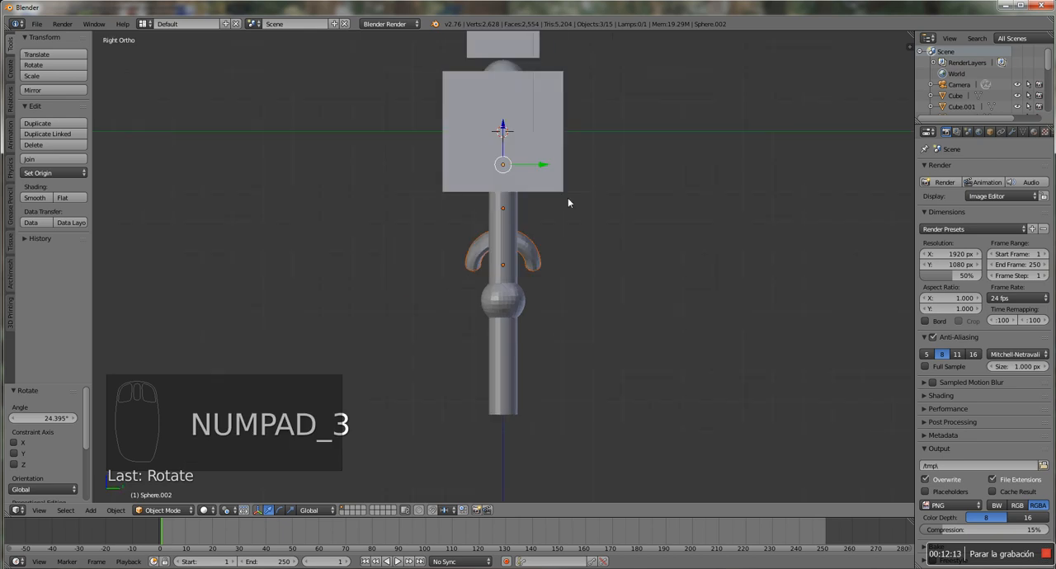
{"action": "key", "text": "z"}
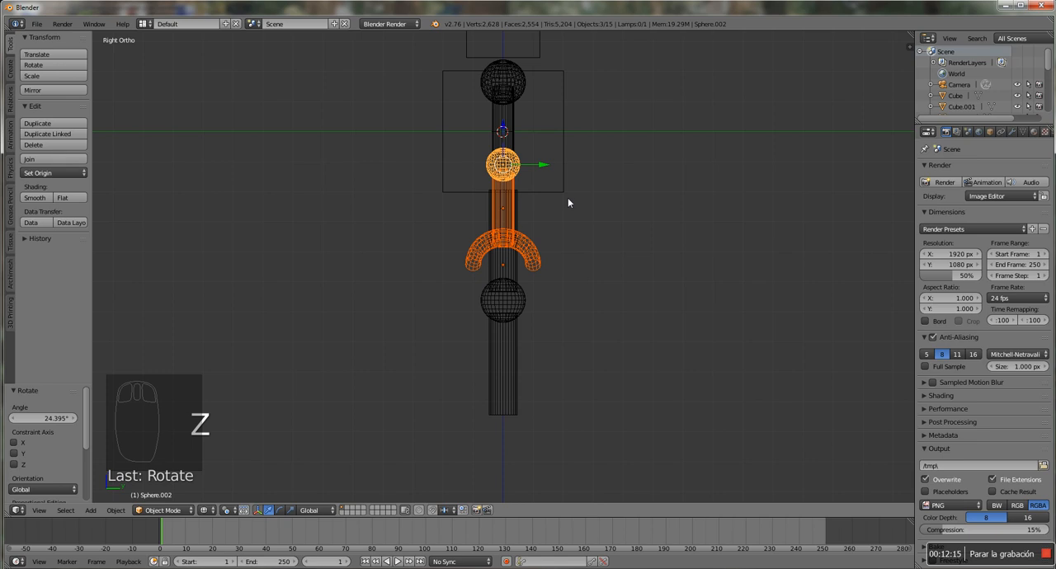
{"action": "key", "text": "r"}
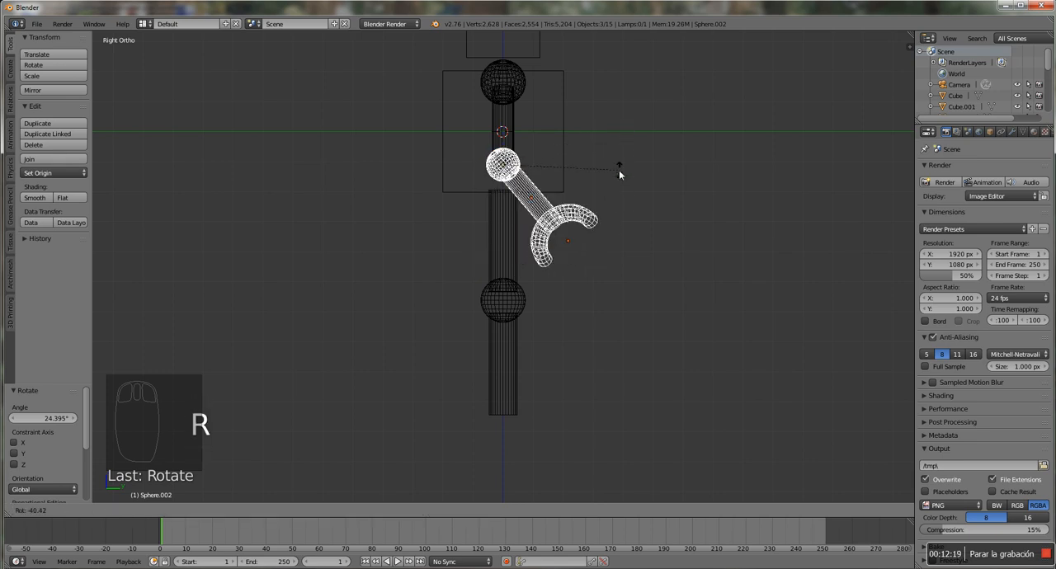
{"action": "left_click", "coordinate": [625, 153]}
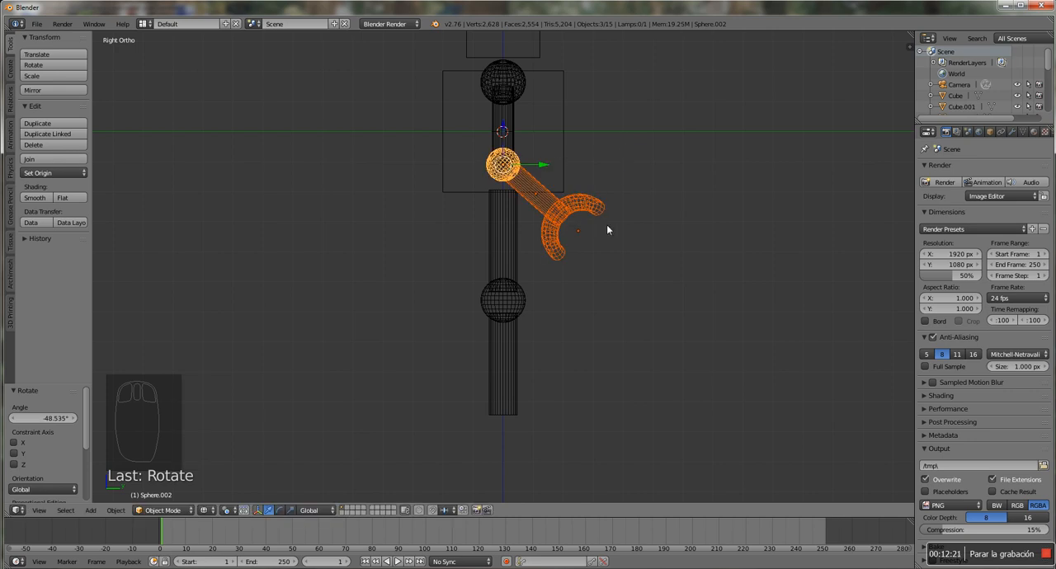
In front view, rotate the selected forearm and hand about -36° around the elbow and restore solid shading
{"action": "middle_click_drag", "start_coordinate": [653, 236], "coordinate": [557, 256]}
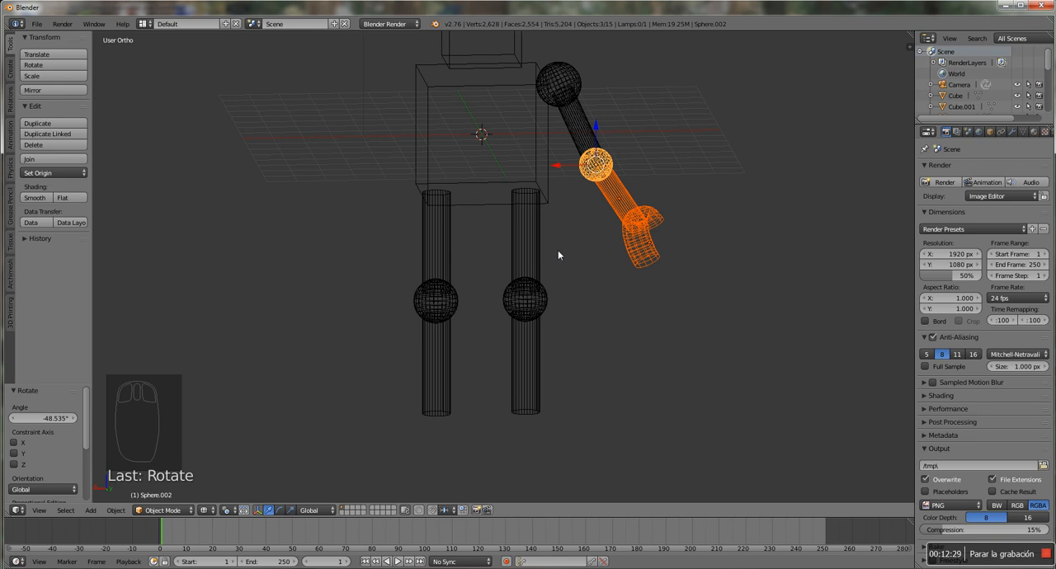
{"action": "key", "text": "KP_1"}
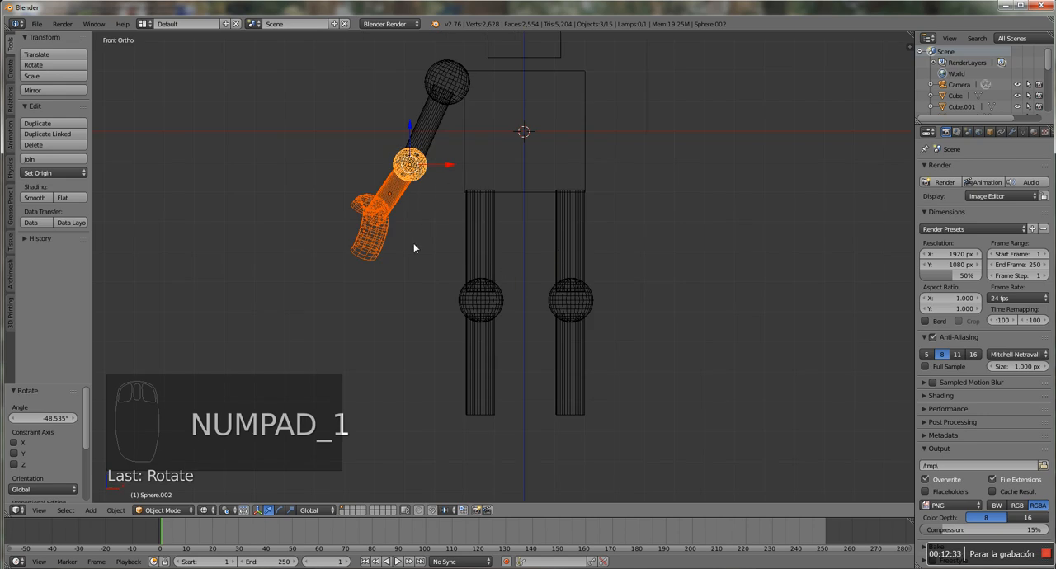
{"action": "key", "text": "r"}
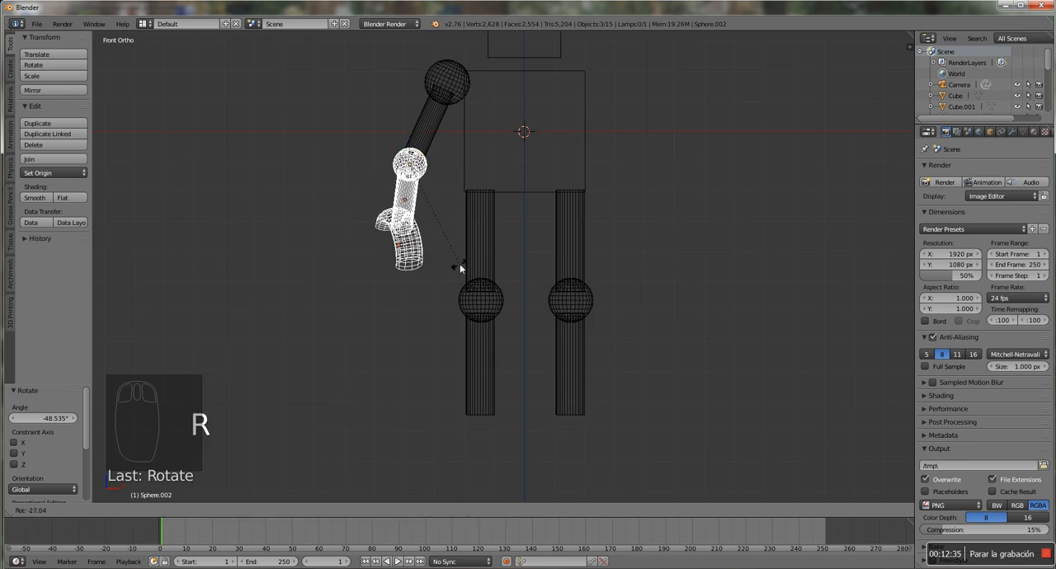
{"action": "left_click", "coordinate": [476, 262]}
{"action": "key", "text": "z"}
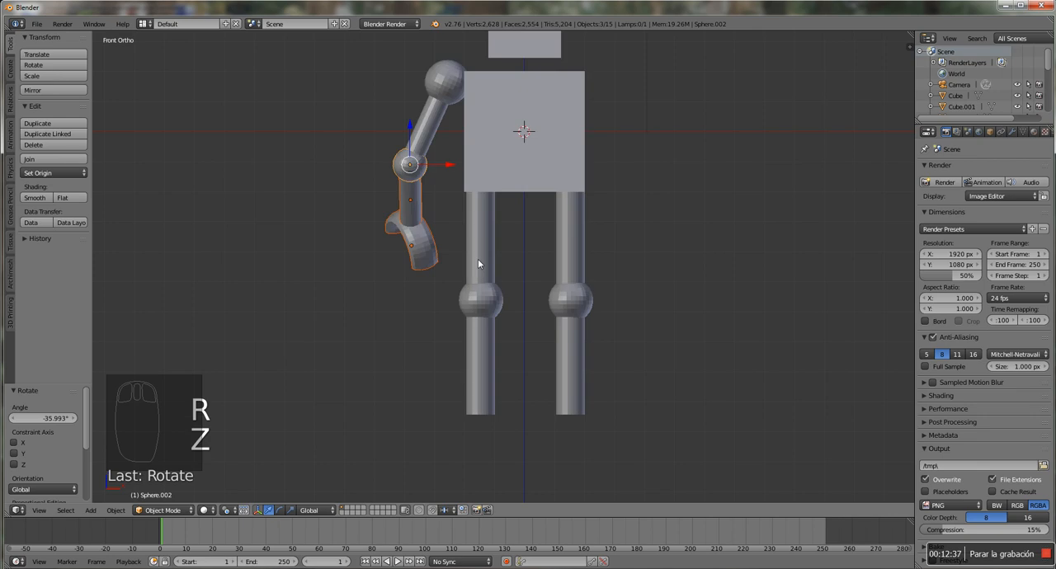
In right side view, rotate the forearm and hand about 92° around the elbow so they point to the robot's front
{"action": "middle_click_drag", "start_coordinate": [458, 242], "coordinate": [525, 204]}
{"action": "key", "text": "KP_1"}
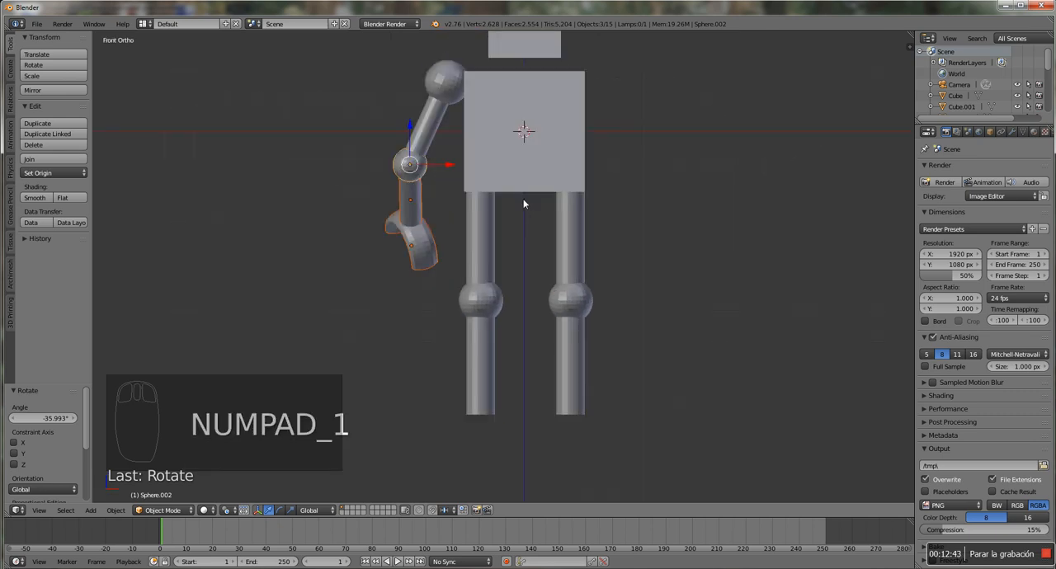
{"action": "mouse_move", "coordinate": [531, 200]}
{"action": "middle_mouse_down"}
{"action": "mouse_move", "coordinate": [575, 221]}
{"action": "mouse_move", "coordinate": [535, 216]}
{"action": "middle_mouse_up"}
{"action": "key", "text": "KP_1"}
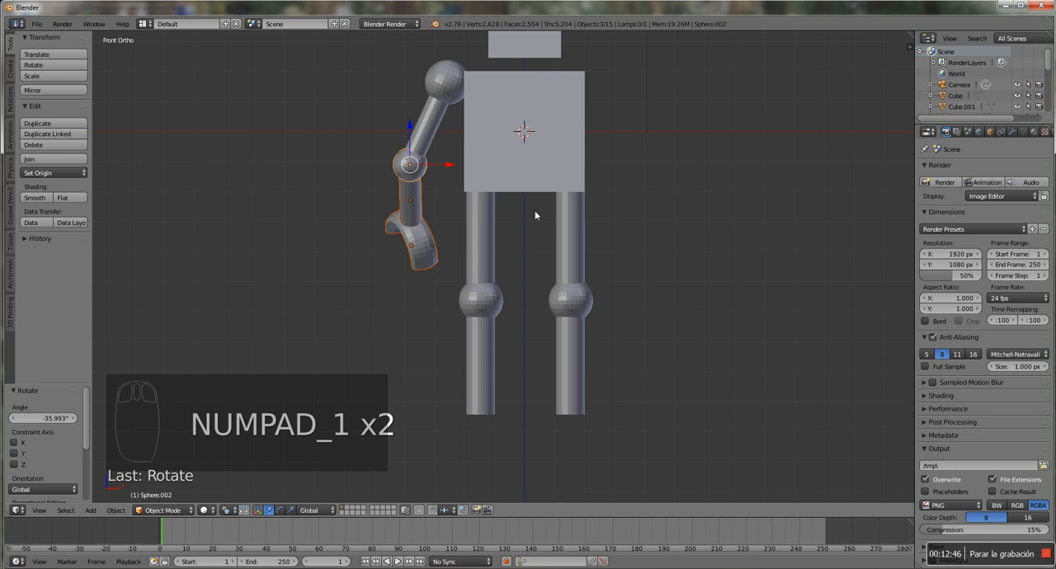
{"action": "key", "text": "KP_3"}
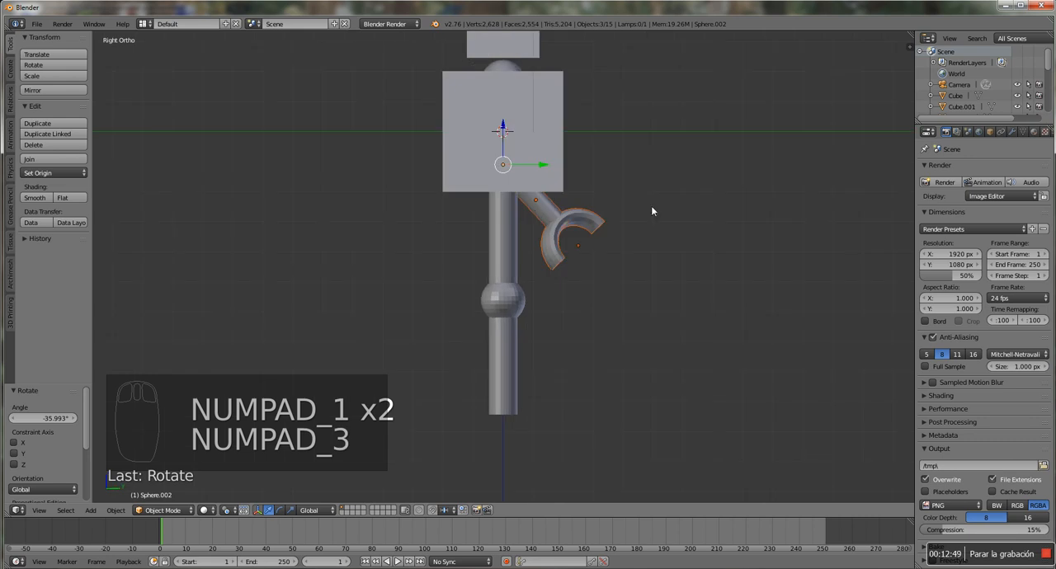
{"action": "key", "text": "r"}
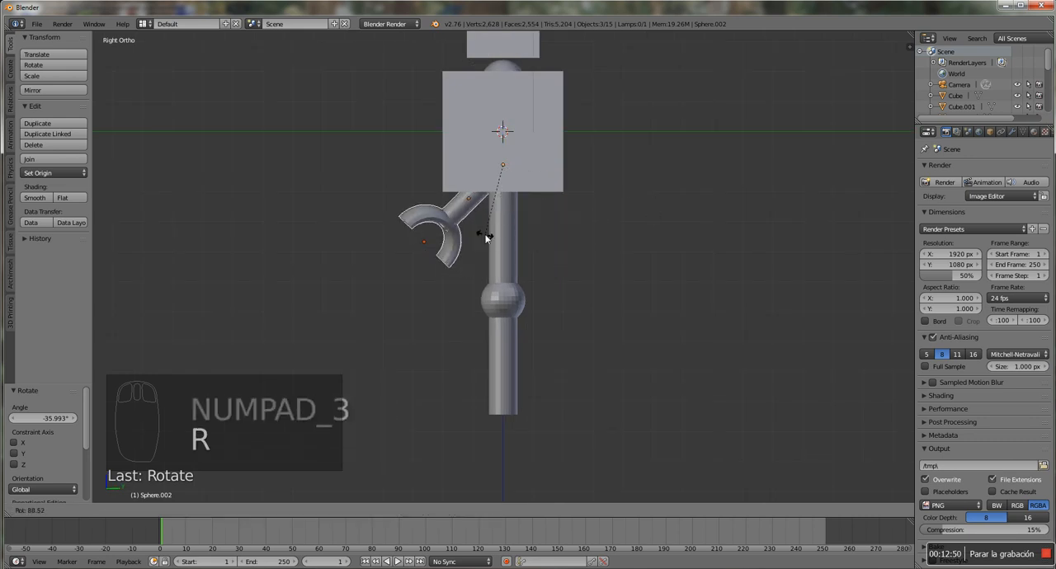
{"action": "left_click", "coordinate": [485, 238]}
{"action": "key", "text": "KP_1"}
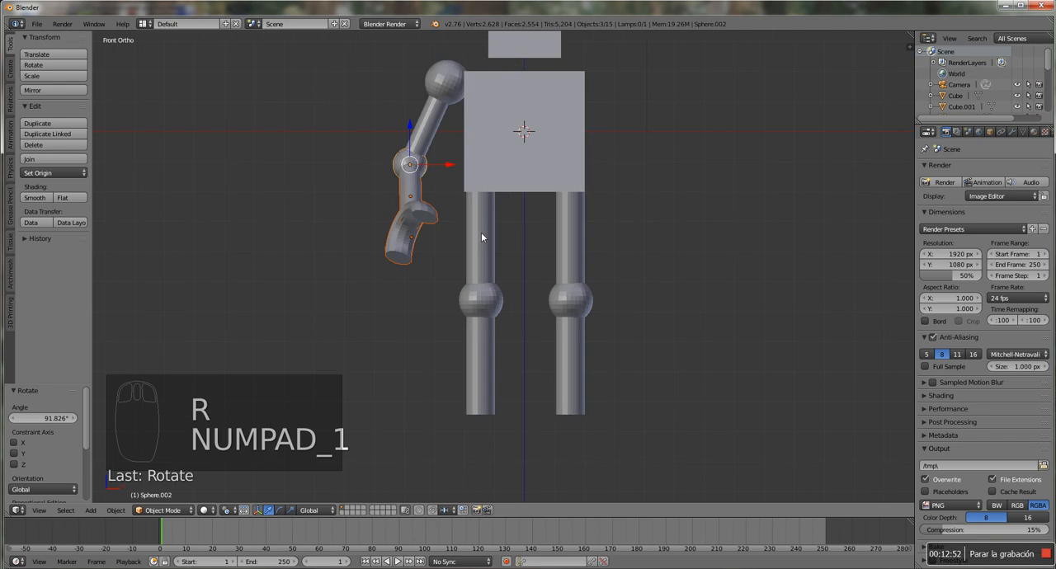
Add the upper arm and shoulder sphere to the selection, make a linked duplicate of the arm and move it about 7.38 along X
{"action": "scroll", "coordinate": [481, 232], "scroll_direction": "down", "scroll_amount": 2}
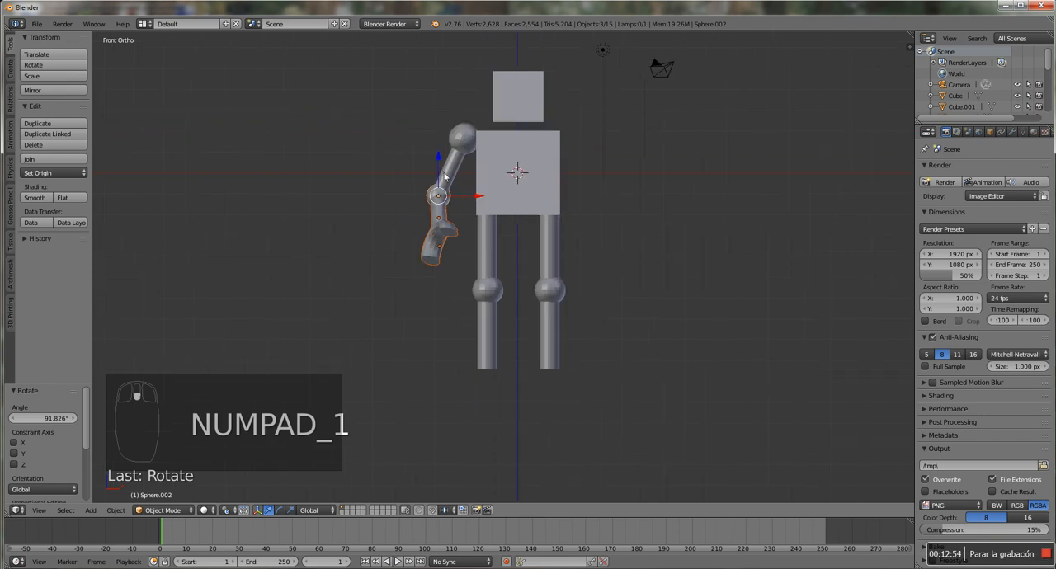
{"action": "right_click", "coordinate": [451, 177], "text": "shift"}
{"action": "right_click", "coordinate": [467, 143], "text": "shift"}
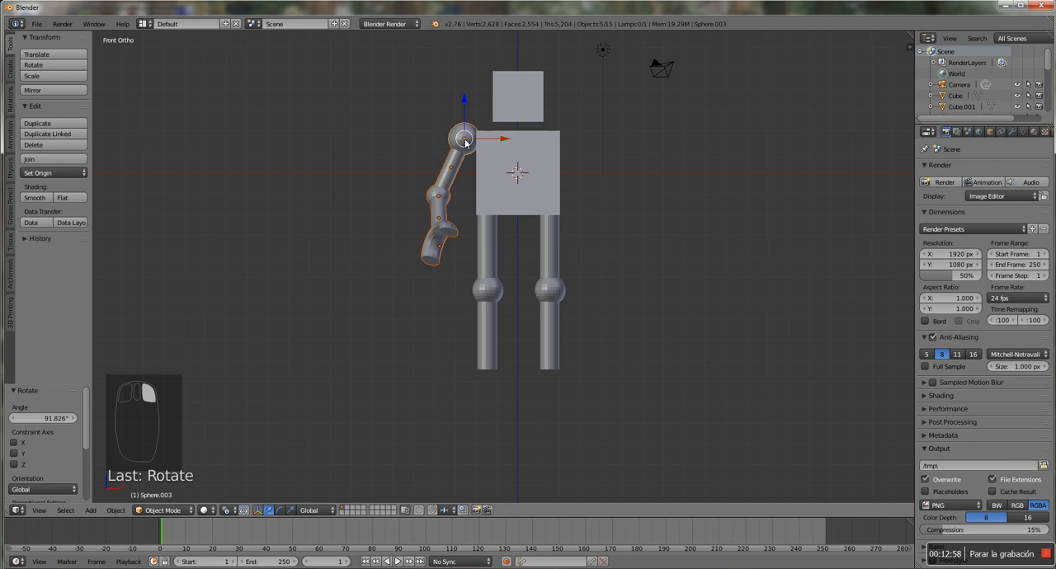
{"action": "key", "text": "alt+d"}
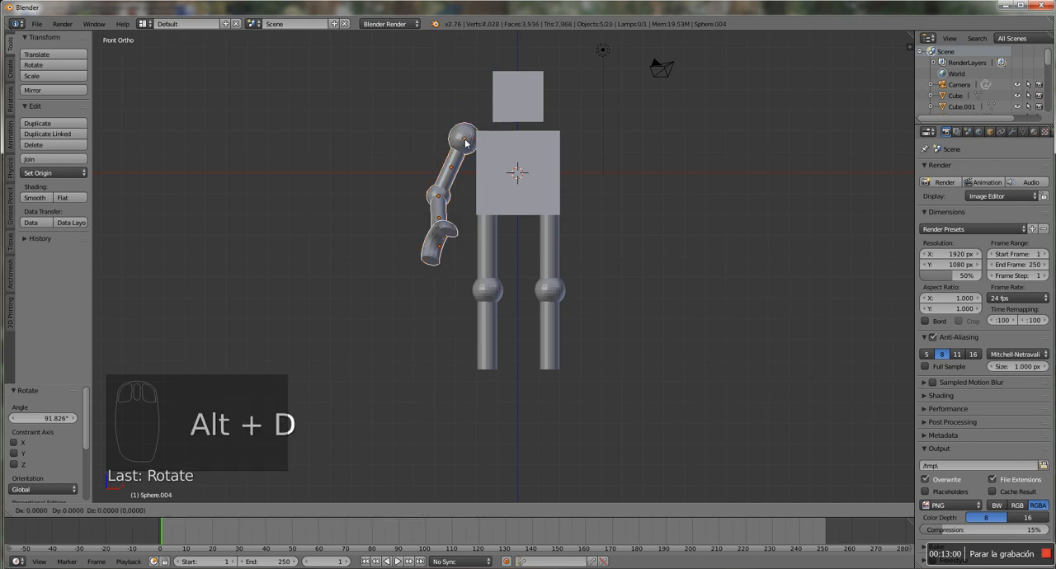
{"action": "right_click", "coordinate": [466, 143]}
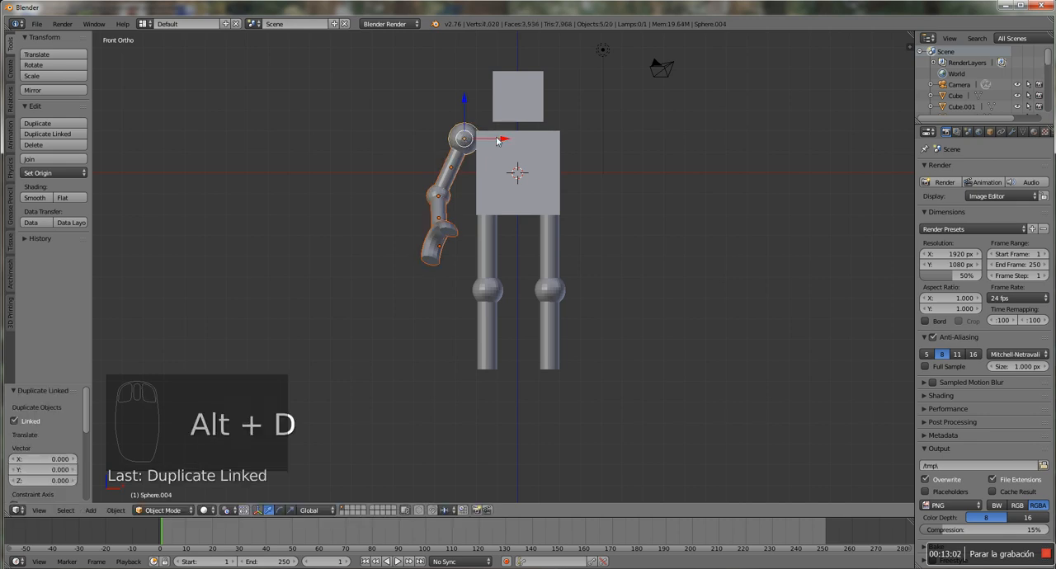
{"action": "left_click_drag", "start_coordinate": [501, 141], "coordinate": [656, 143]}
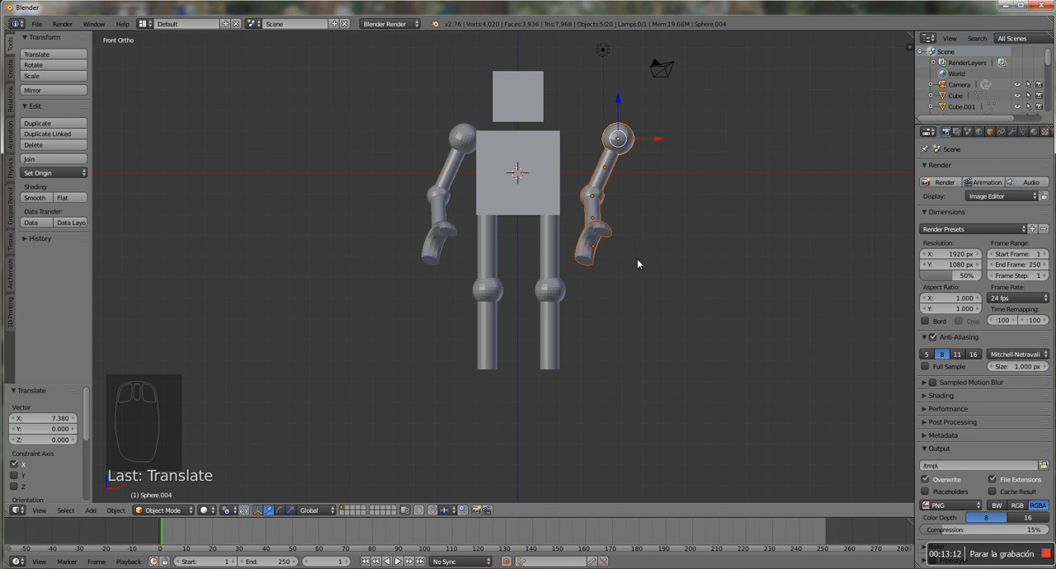
Rotate the duplicated arm about -56° around its shoulder and move it about -2.43 along X against the torso
{"action": "key", "text": "r"}
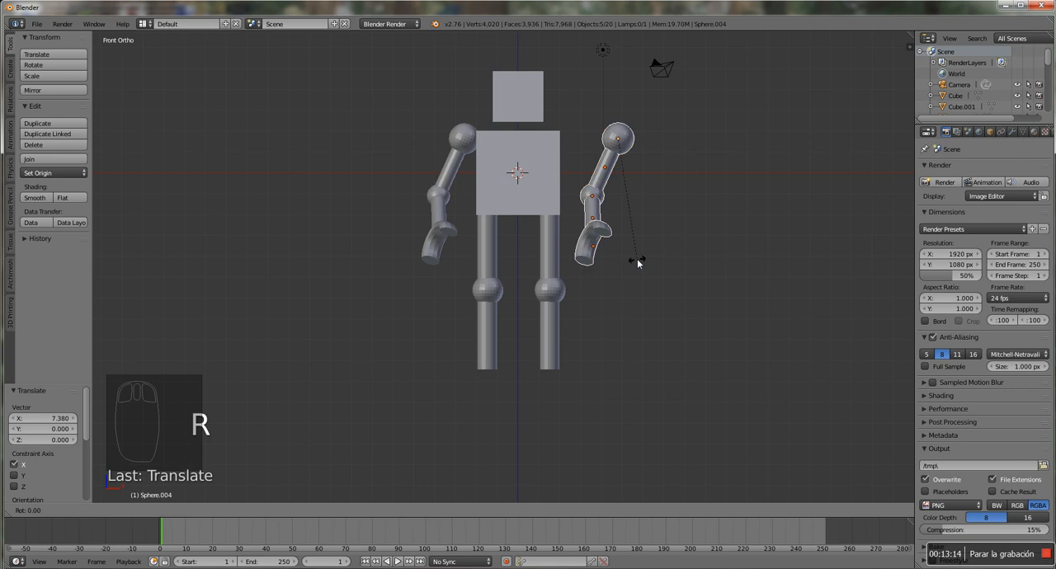
{"action": "left_click", "coordinate": [733, 199]}
{"action": "left_click_drag", "start_coordinate": [662, 141], "coordinate": [610, 140]}
{"action": "left_click", "coordinate": [608, 134]}
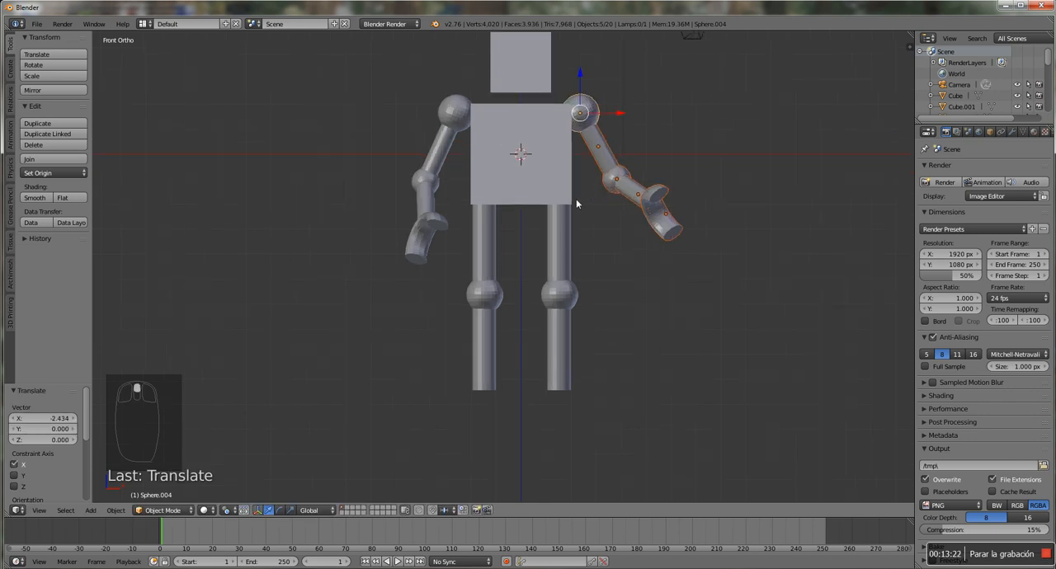
Make a linked duplicate of the +X side thigh cylinder, raise it between torso and head, and move it about -1.52 along X onto the centre line
{"action": "scroll", "coordinate": [561, 215], "scroll_direction": "up", "scroll_amount": 1}
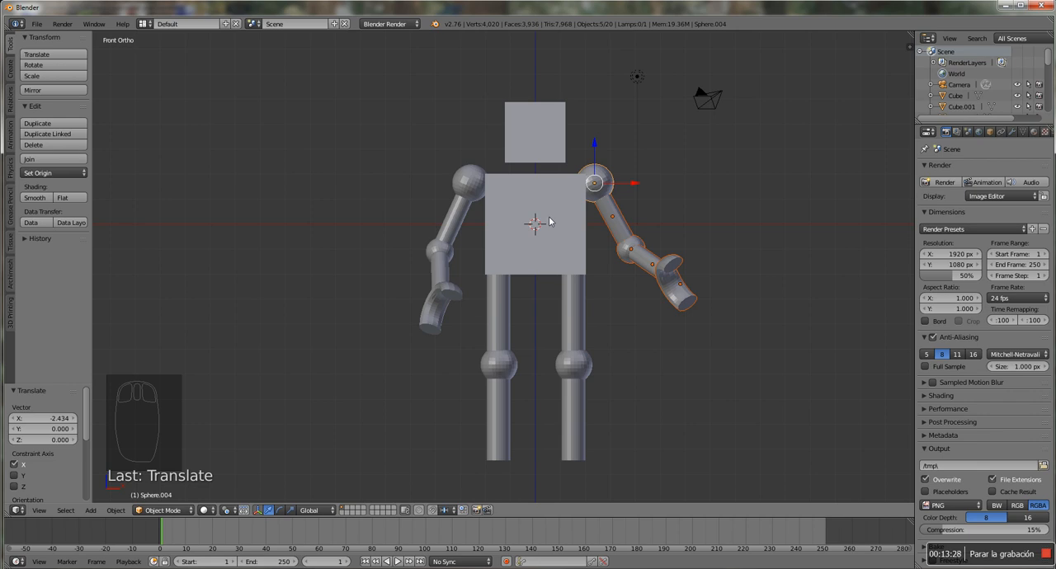
{"action": "right_click", "coordinate": [574, 317]}
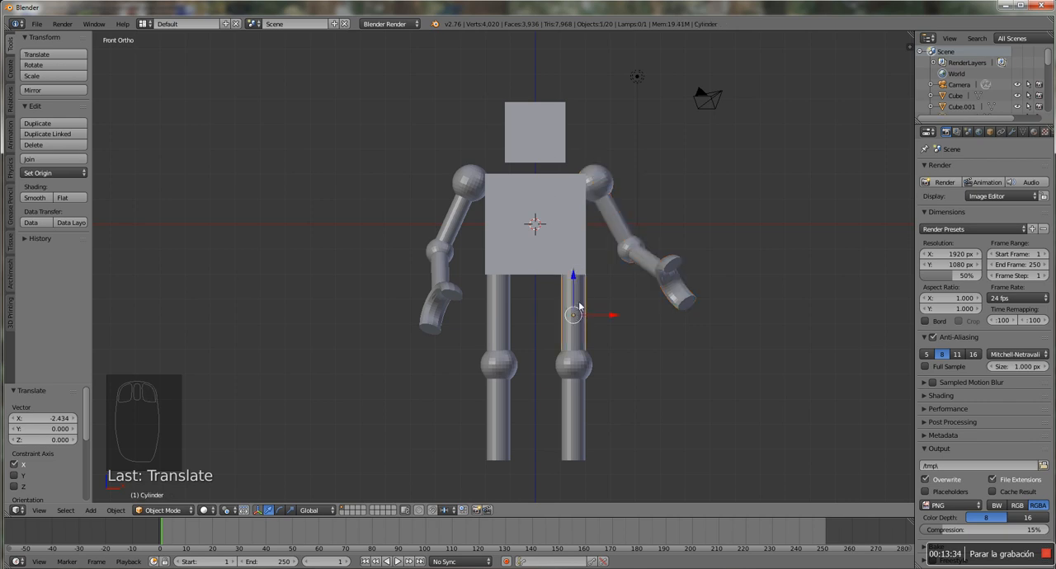
{"action": "key", "text": "alt+d"}
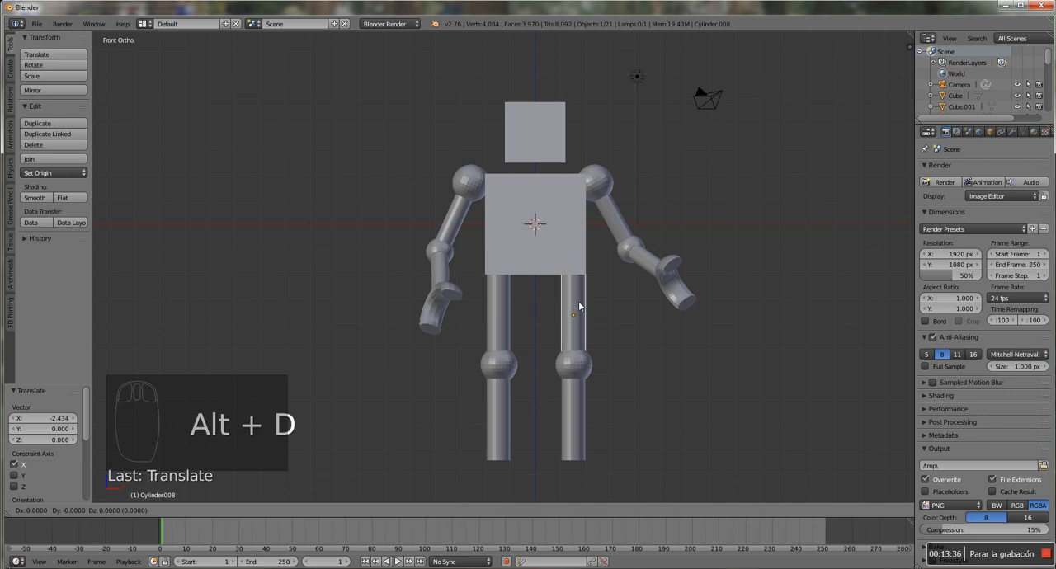
{"action": "right_click", "coordinate": [579, 307]}
{"action": "left_click_drag", "start_coordinate": [578, 280], "coordinate": [575, 137]}
{"action": "left_click_drag", "start_coordinate": [614, 173], "coordinate": [579, 173]}
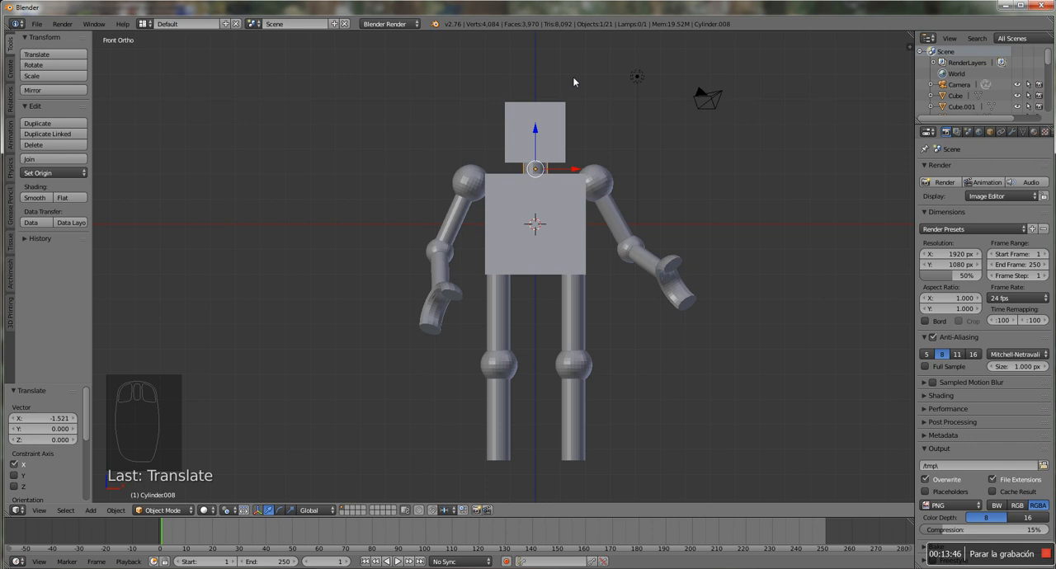
Switch to wireframe shading and scale the duplicated cylinder to about 0.366 along Z to form a short neck
{"action": "key", "text": "z"}
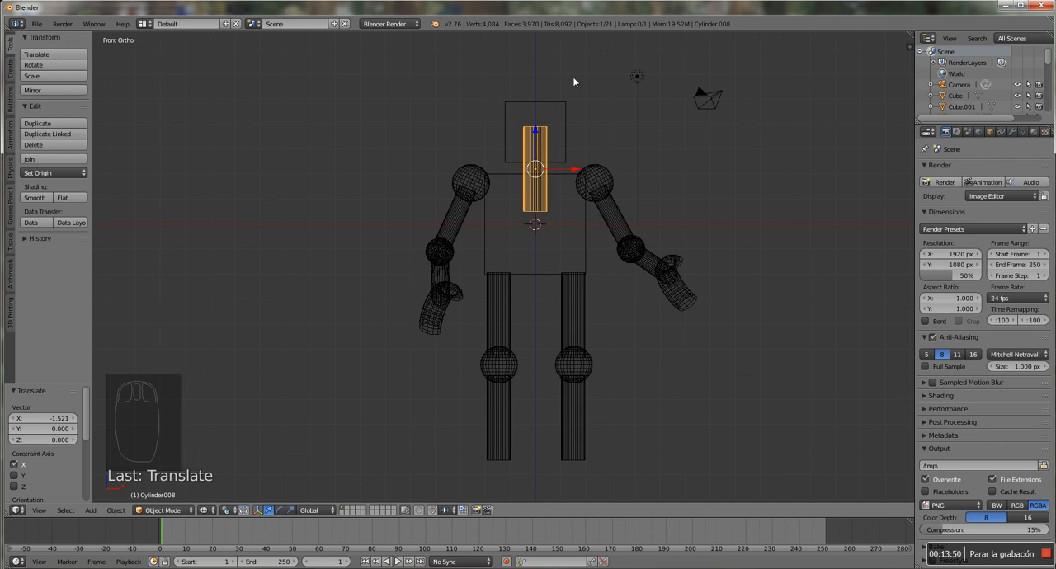
{"action": "key", "text": "s"}
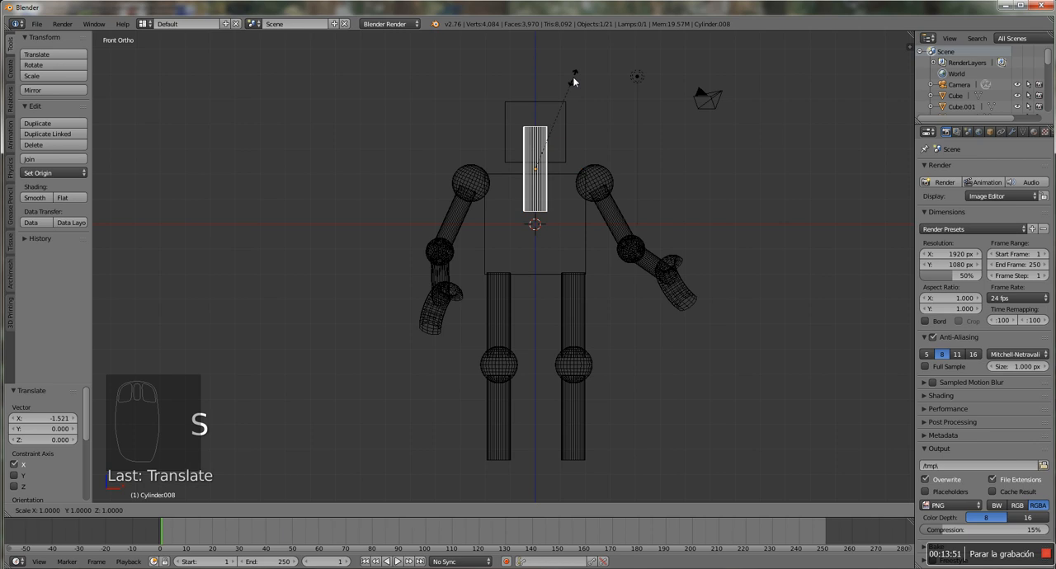
{"action": "key", "text": "z"}
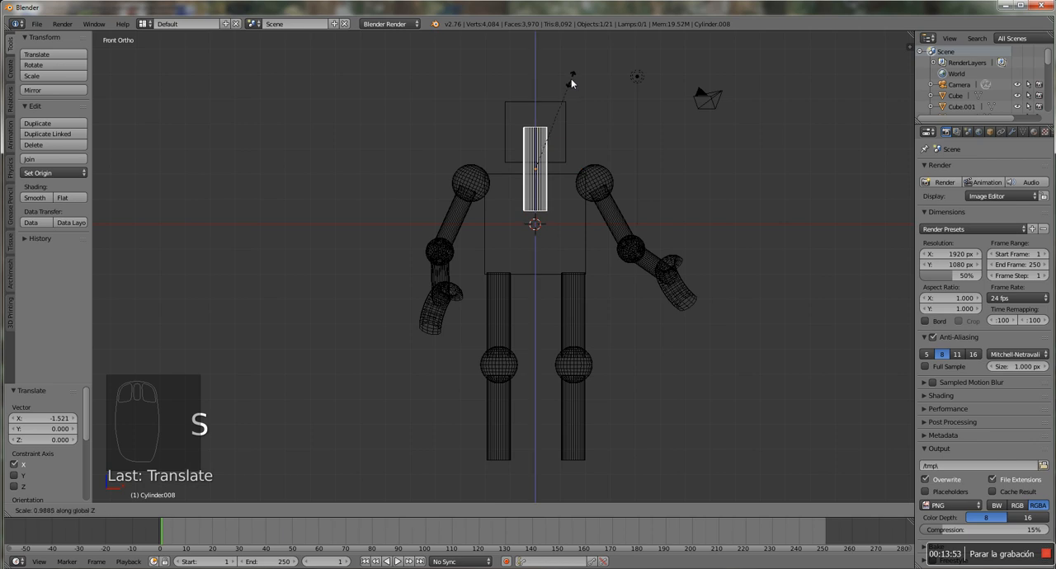
{"action": "left_click", "coordinate": [551, 139]}
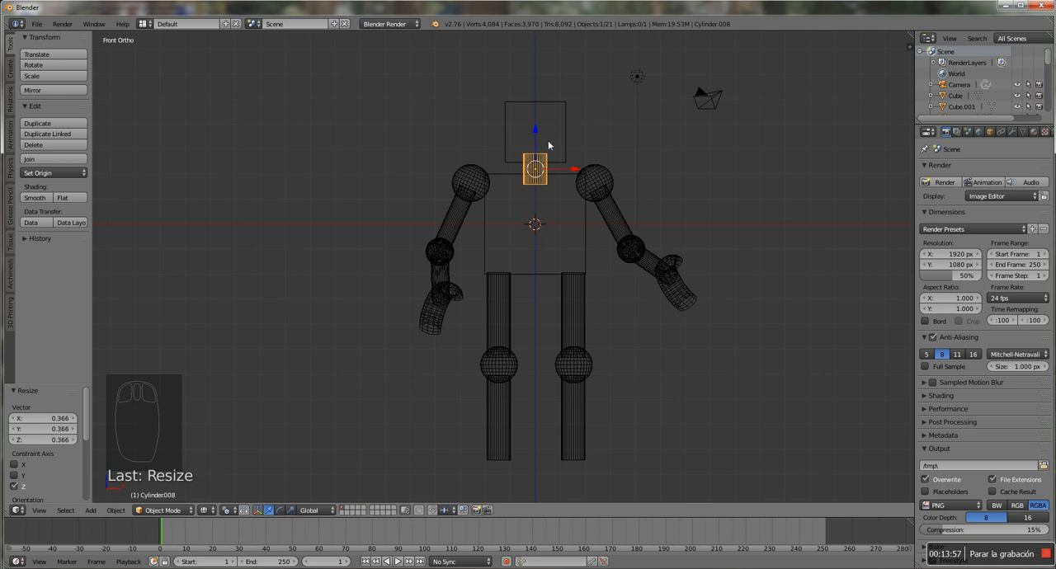
Examine the neck's placement between head and torso from the front, top, an angle and the right side, and deselect it
{"action": "scroll", "coordinate": [553, 139], "scroll_direction": "up", "scroll_amount": 3}
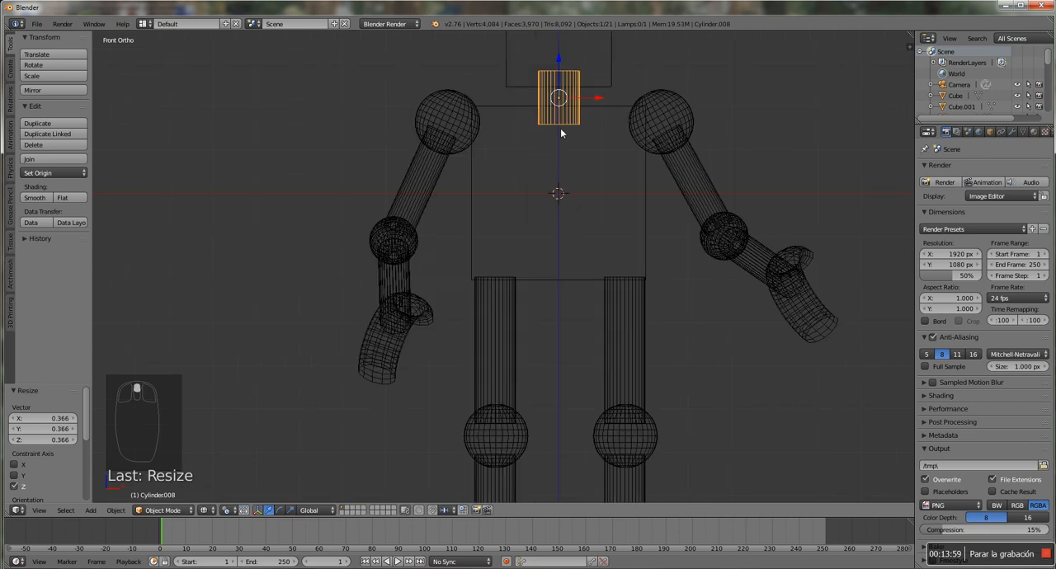
{"action": "middle_click_drag", "start_coordinate": [559, 128], "coordinate": [530, 214], "text": "shift"}
{"action": "left_click", "coordinate": [531, 213]}
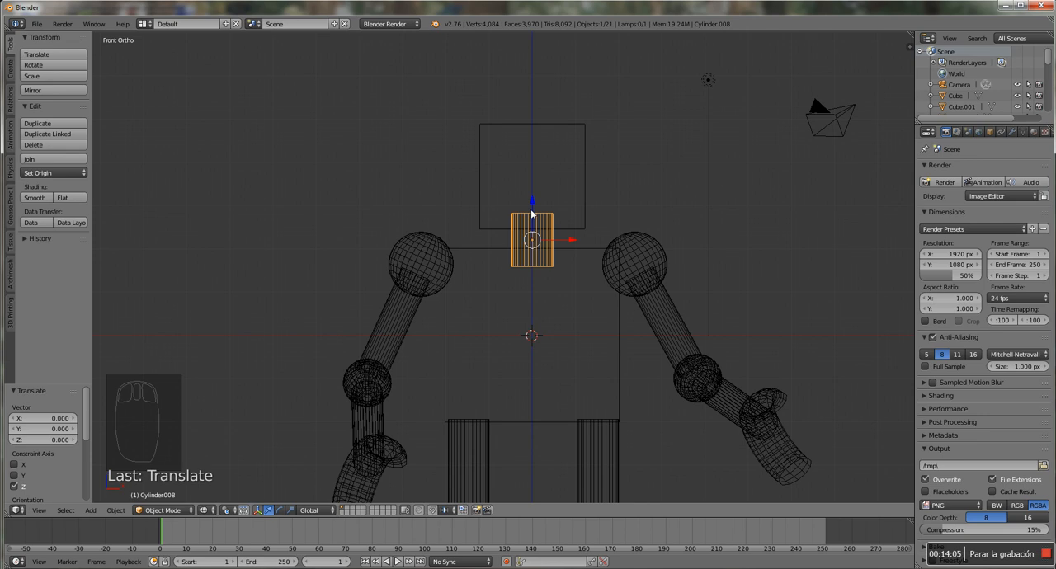
{"action": "key", "text": "KP_7"}
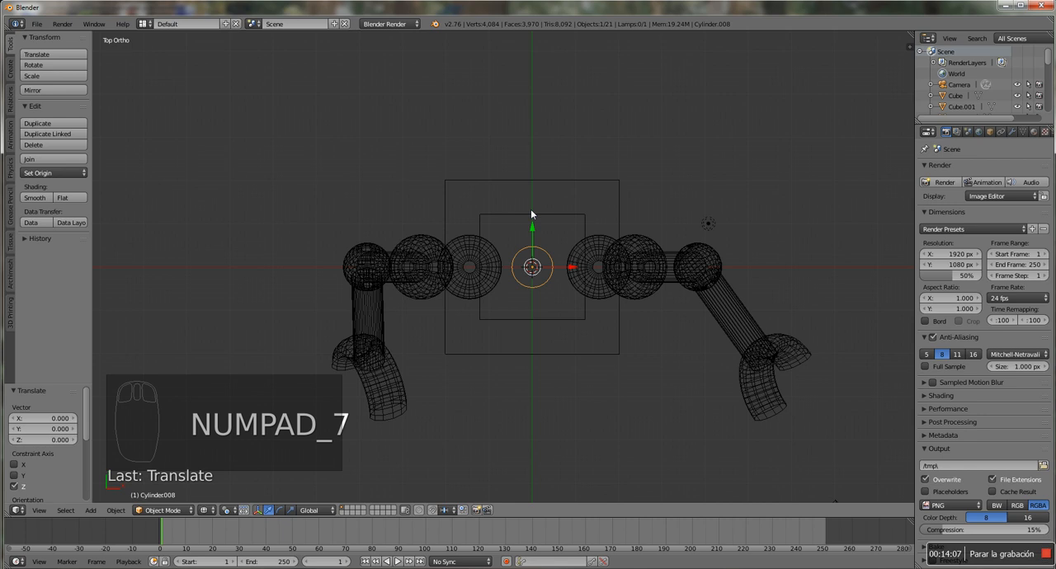
{"action": "key", "text": "KP_1"}
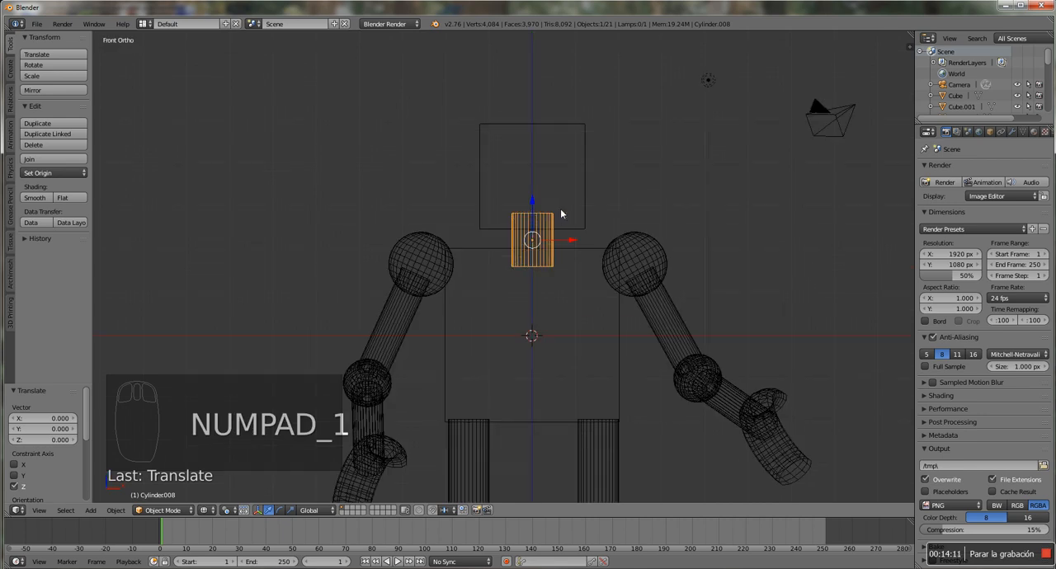
{"action": "scroll", "coordinate": [561, 212], "scroll_direction": "down", "scroll_amount": 1}
{"action": "scroll", "coordinate": [503, 274], "scroll_direction": "down", "scroll_amount": 2}
{"action": "middle_click_drag", "start_coordinate": [585, 249], "coordinate": [567, 257]}
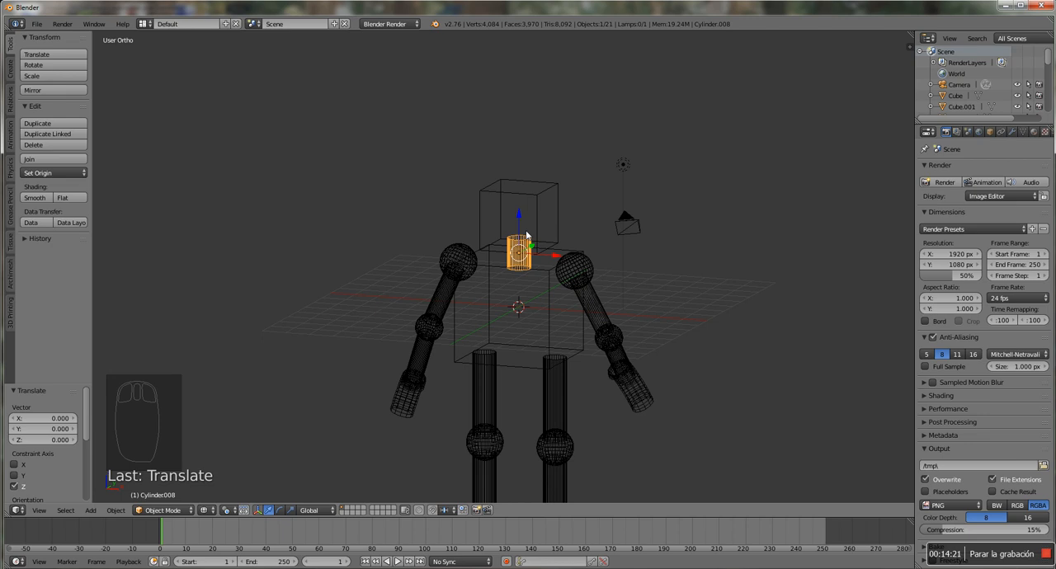
{"action": "key", "text": "a"}
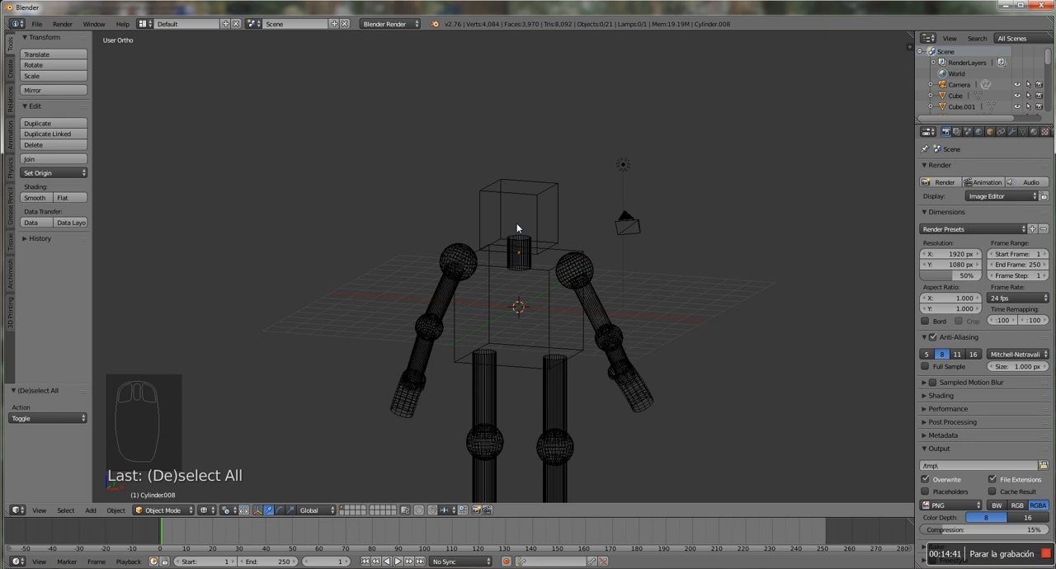
{"action": "key", "text": "KP_3"}
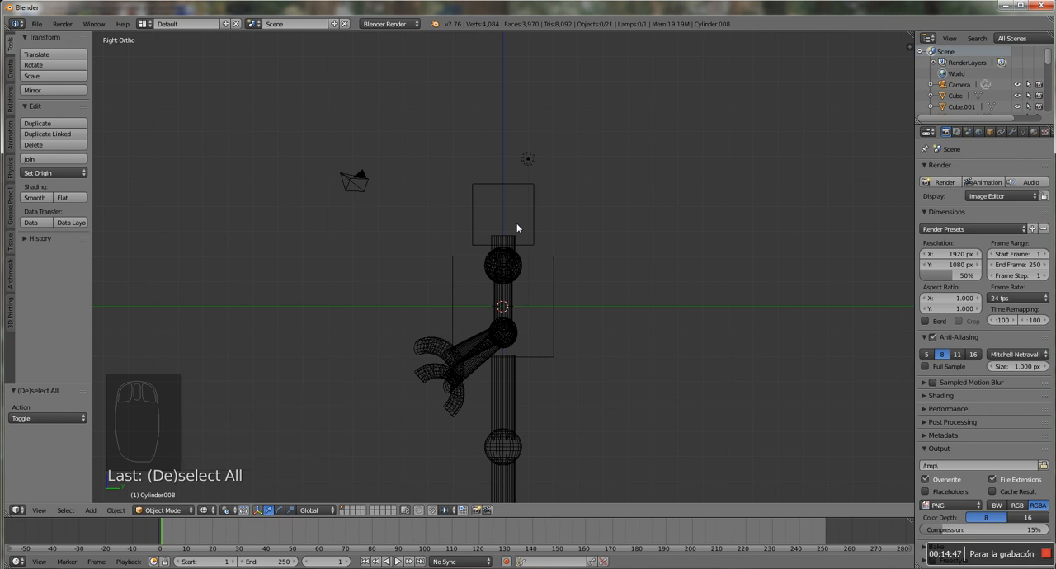
{"action": "key", "text": "shift+a"}
{"action": "mouse_move", "coordinate": [518, 225]}
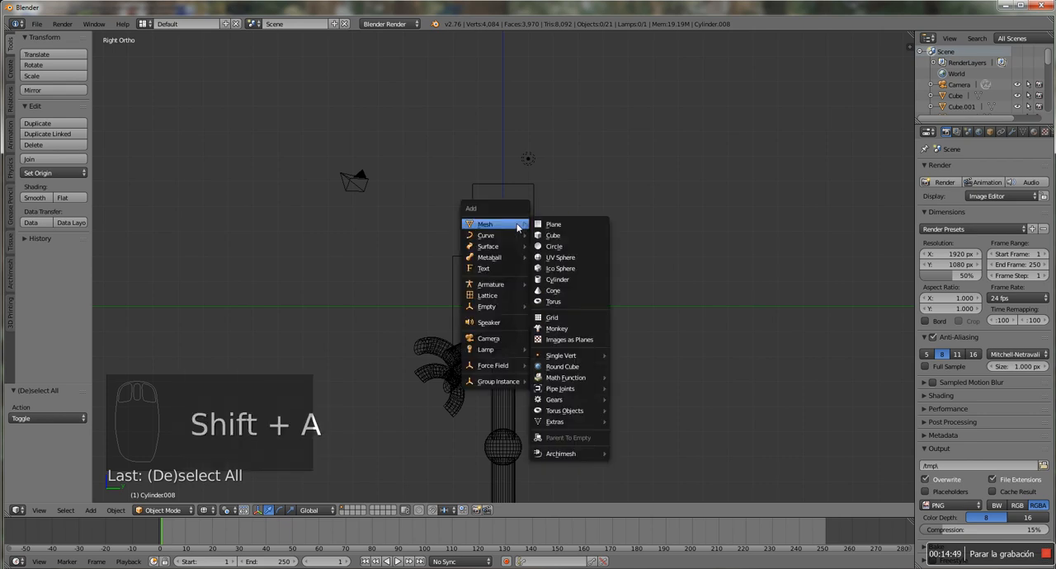
{"action": "left_click", "coordinate": [568, 261]}
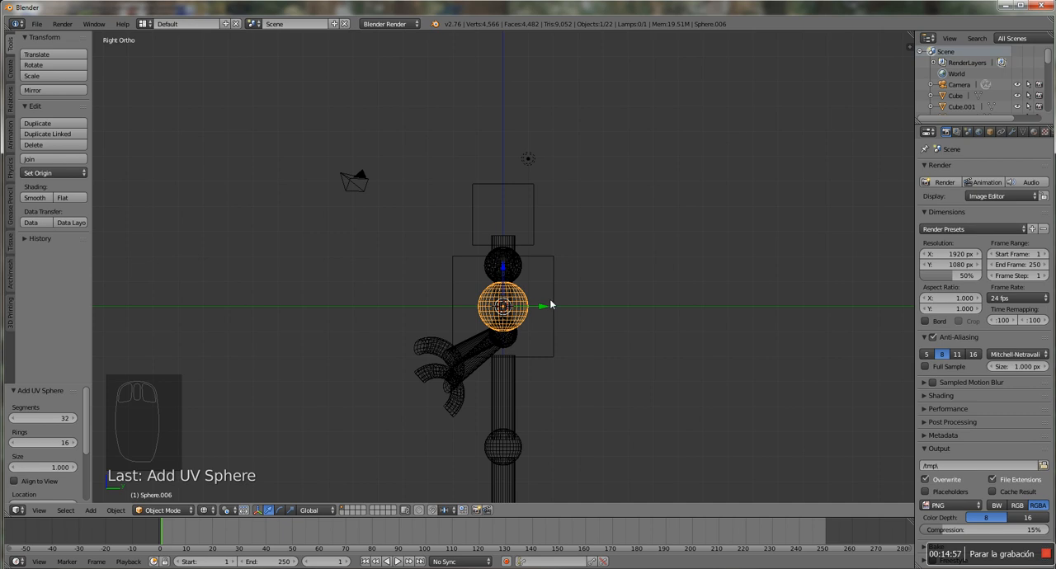
{"action": "key", "text": "Delete"}
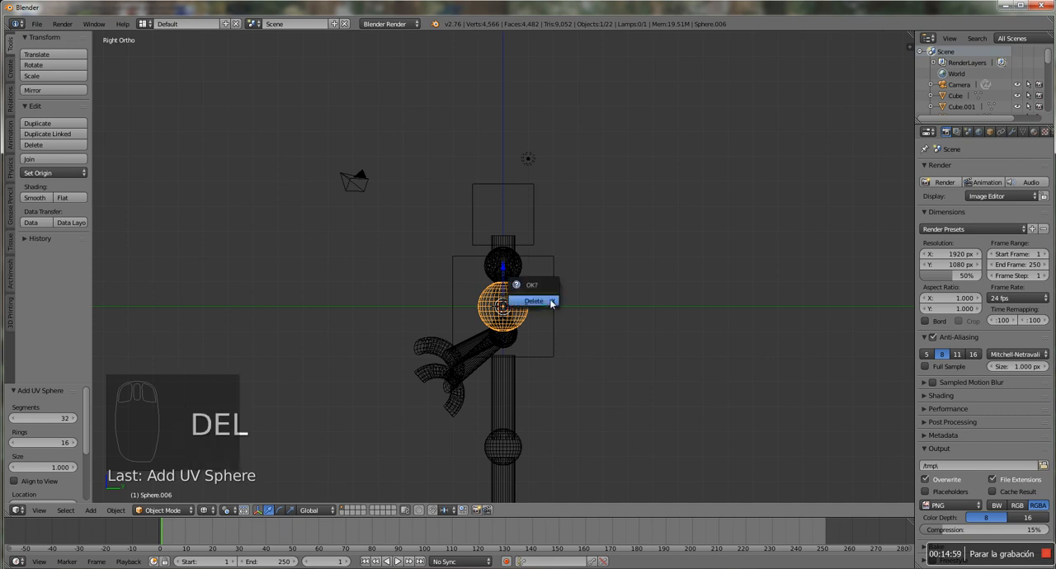
{"action": "left_click", "coordinate": [550, 303]}
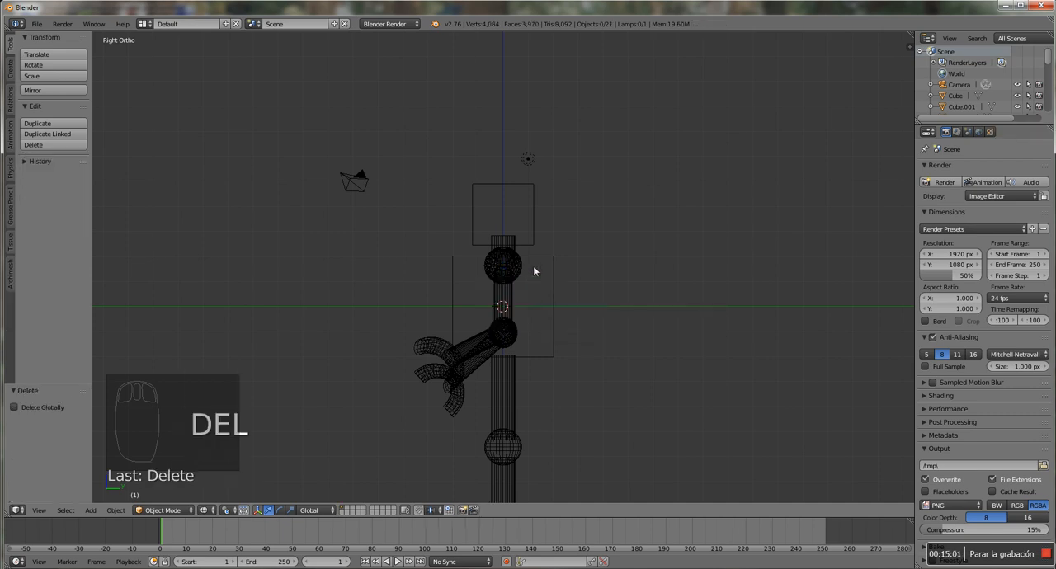
Make a linked duplicate of the knee sphere, move it about -1.21 along Y and 9.33 along Z to the head's front, and scale it to about 0.479
{"action": "right_click", "coordinate": [520, 434]}
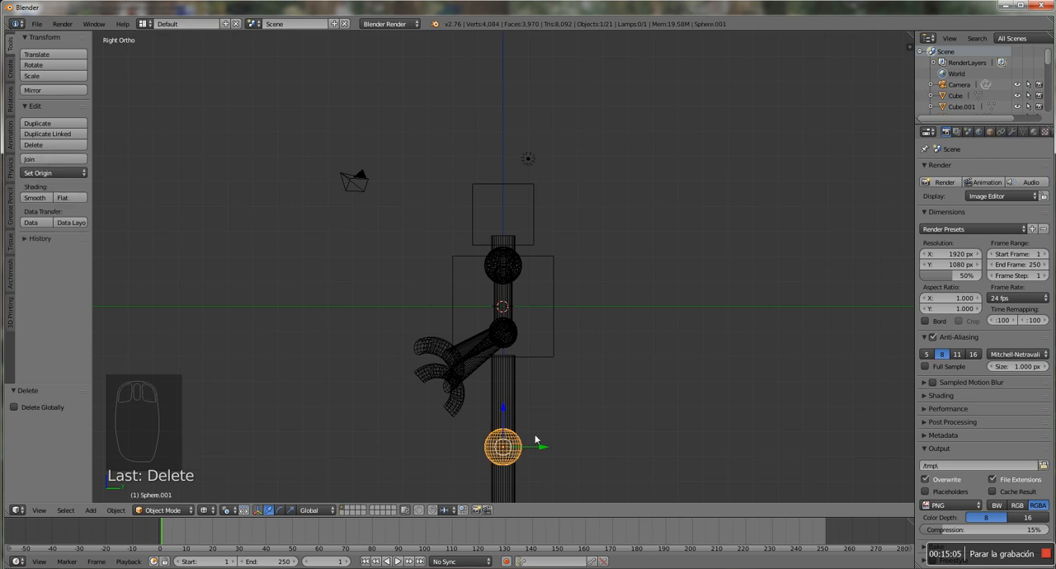
{"action": "key", "text": "alt+d"}
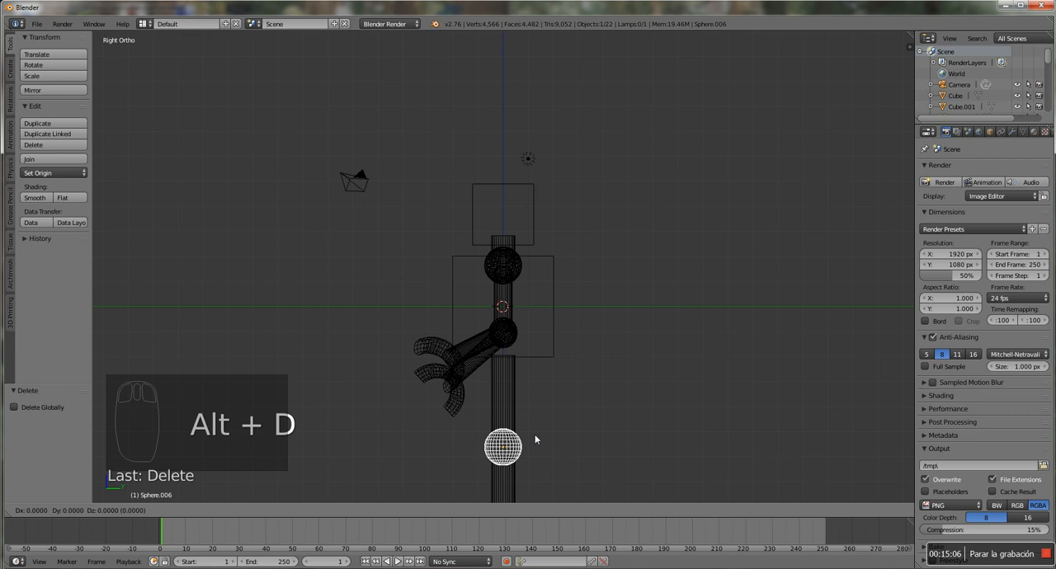
{"action": "right_click", "coordinate": [534, 437]}
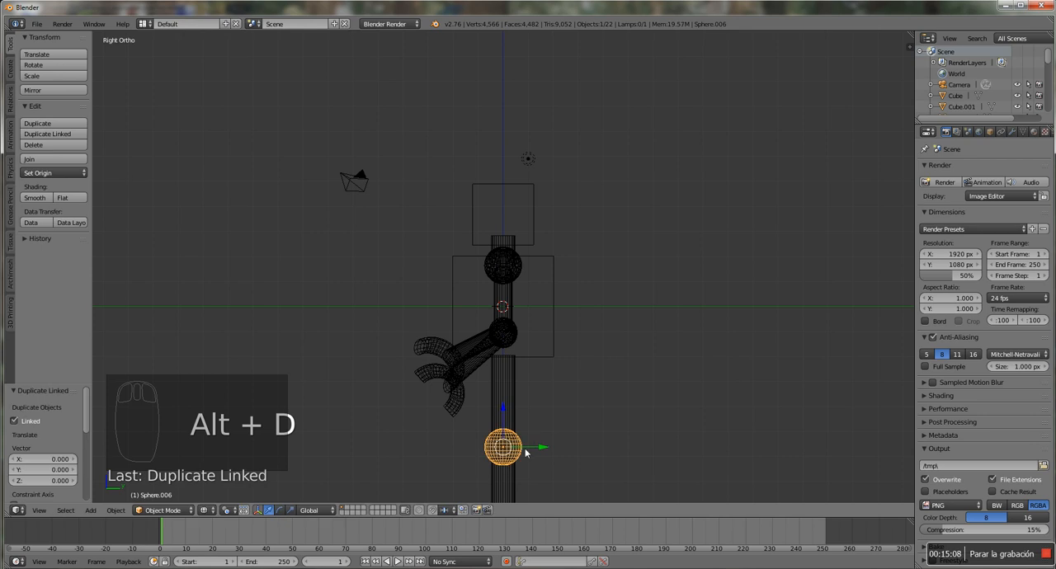
{"action": "key", "text": "g"}
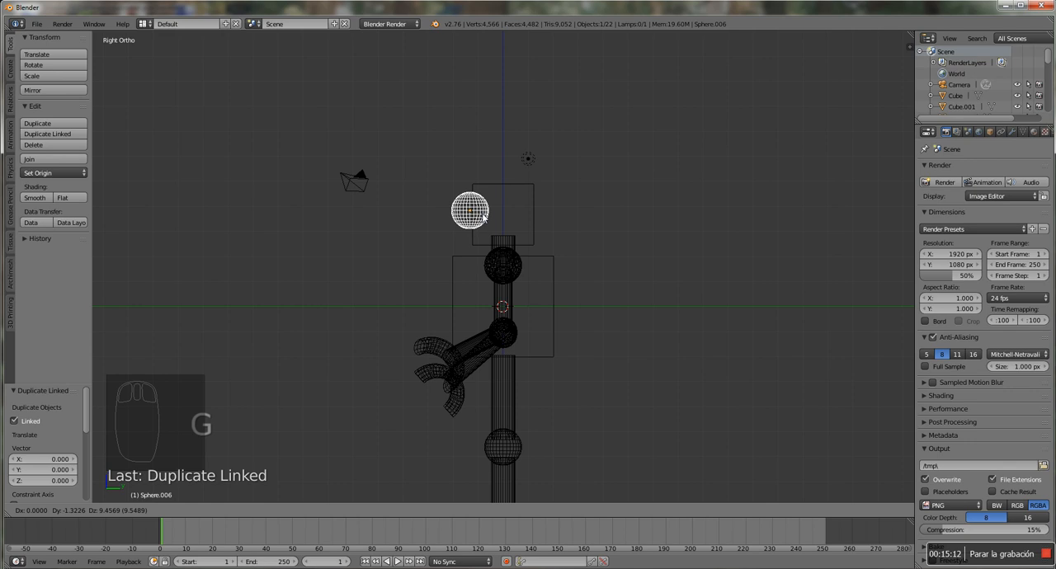
{"action": "left_click", "coordinate": [486, 218]}
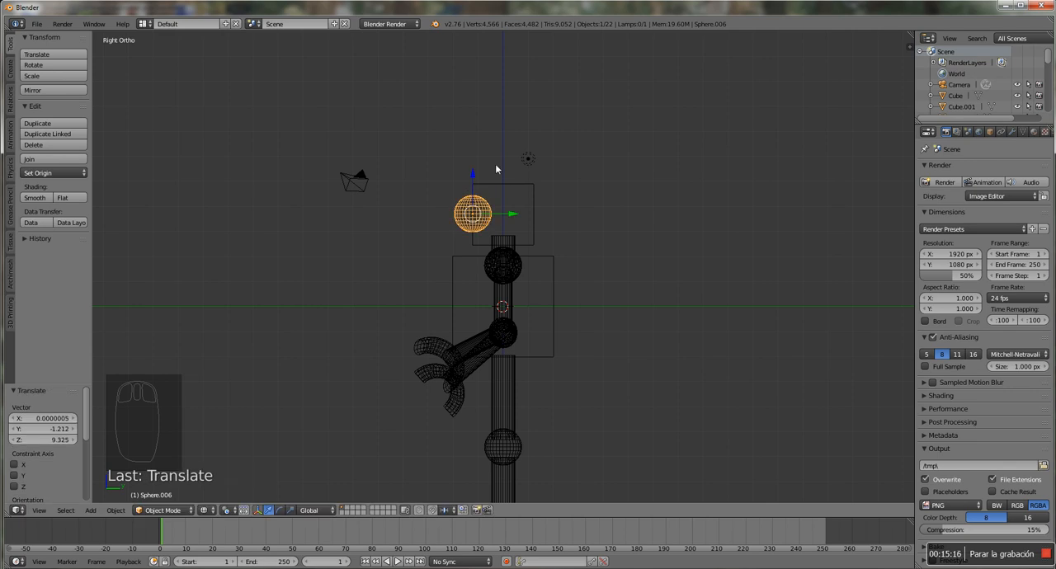
{"action": "key", "text": "s"}
{"action": "left_click", "coordinate": [479, 193]}
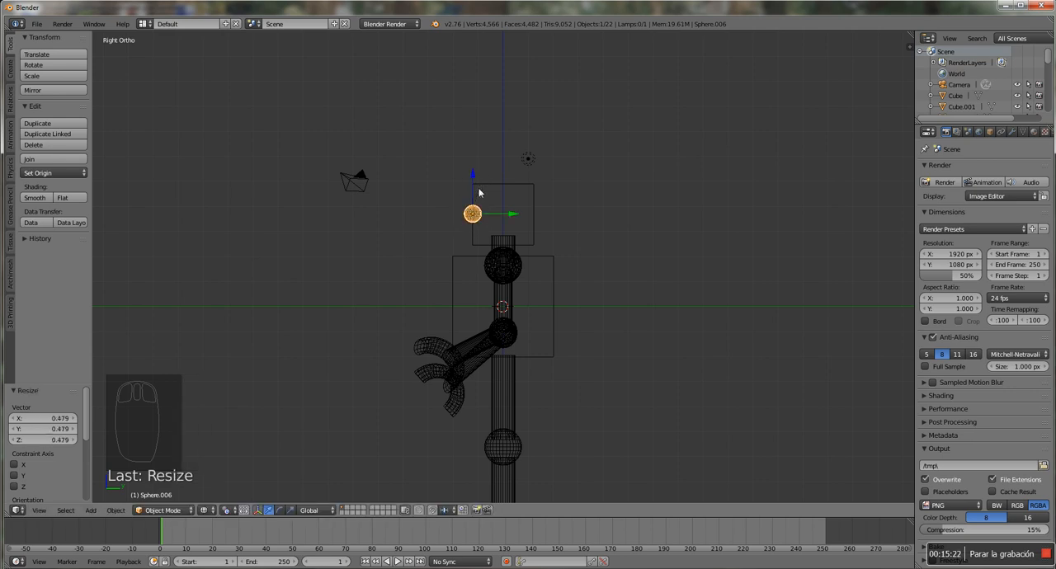
In front view, move the eye sphere about 0.78 along X and place a linked duplicate about 1.37 along X as the second eye
{"action": "key", "text": "KP_1"}
{"action": "scroll", "coordinate": [569, 229], "scroll_direction": "up", "scroll_amount": 5}
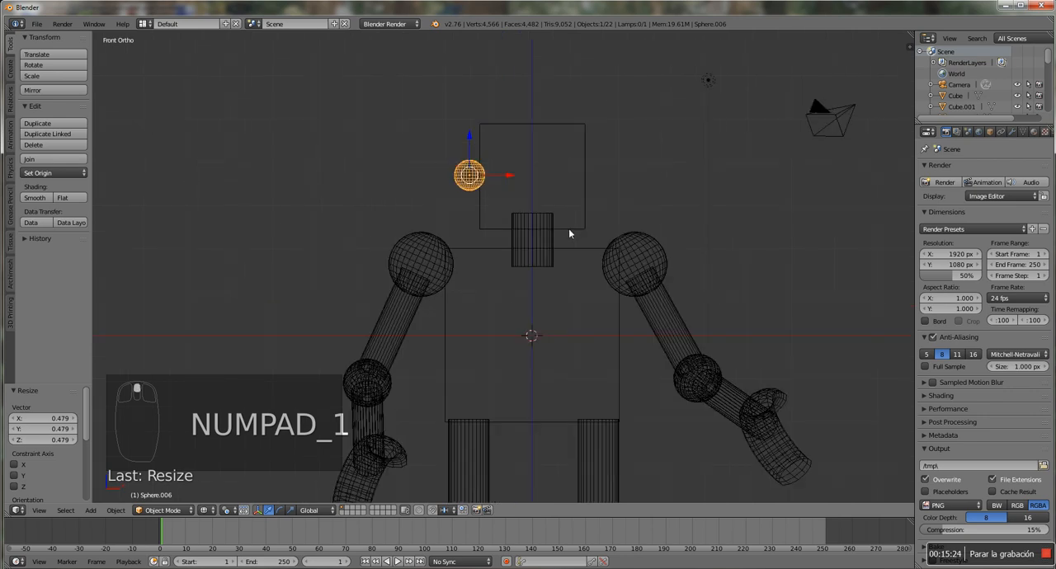
{"action": "scroll", "coordinate": [454, 149], "scroll_direction": "down", "scroll_amount": 2}
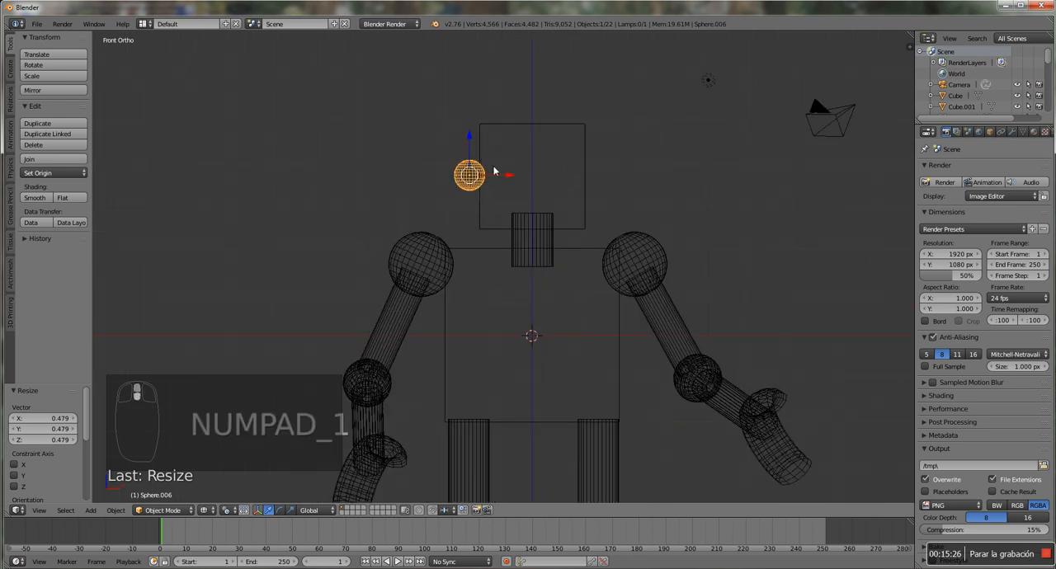
{"action": "left_click_drag", "start_coordinate": [502, 174], "coordinate": [532, 177]}
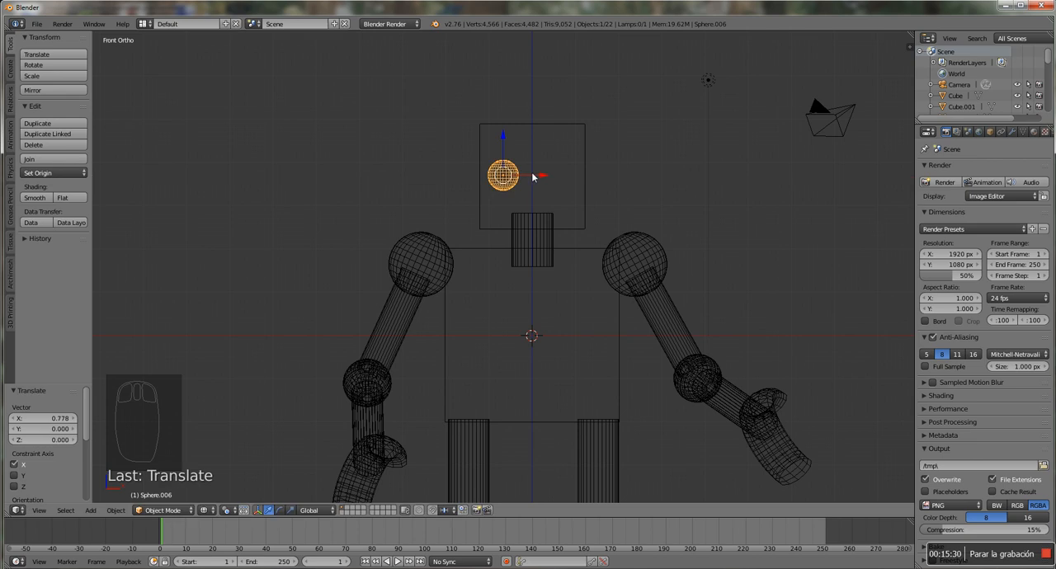
{"action": "key", "text": "alt+d"}
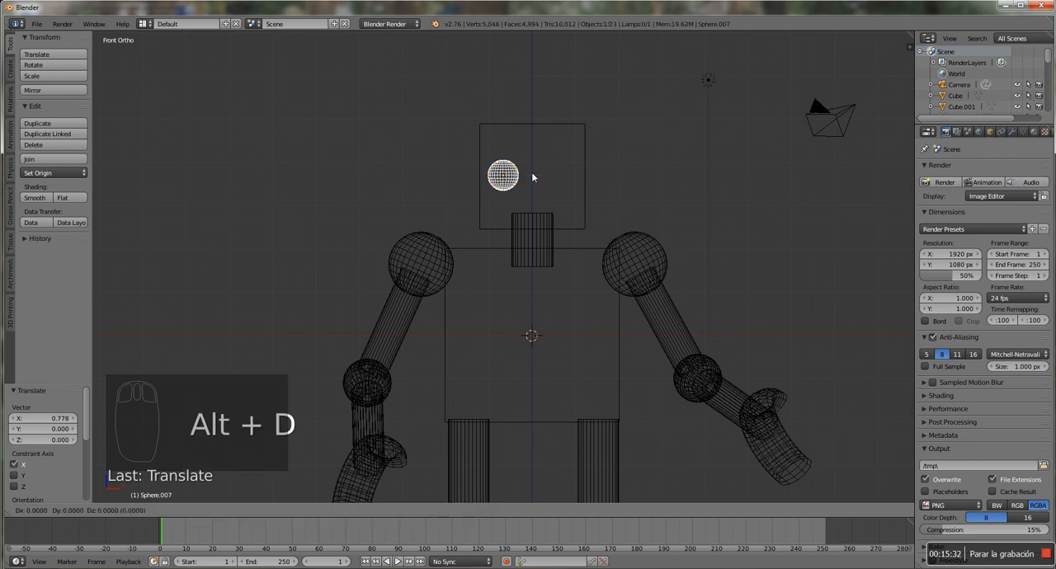
{"action": "left_click", "coordinate": [595, 173]}
Make a linked duplicate of the neck cylinder and, in front view, move it about 1.65 up along Z into the head
{"action": "middle_click_drag", "start_coordinate": [597, 240], "coordinate": [535, 241]}
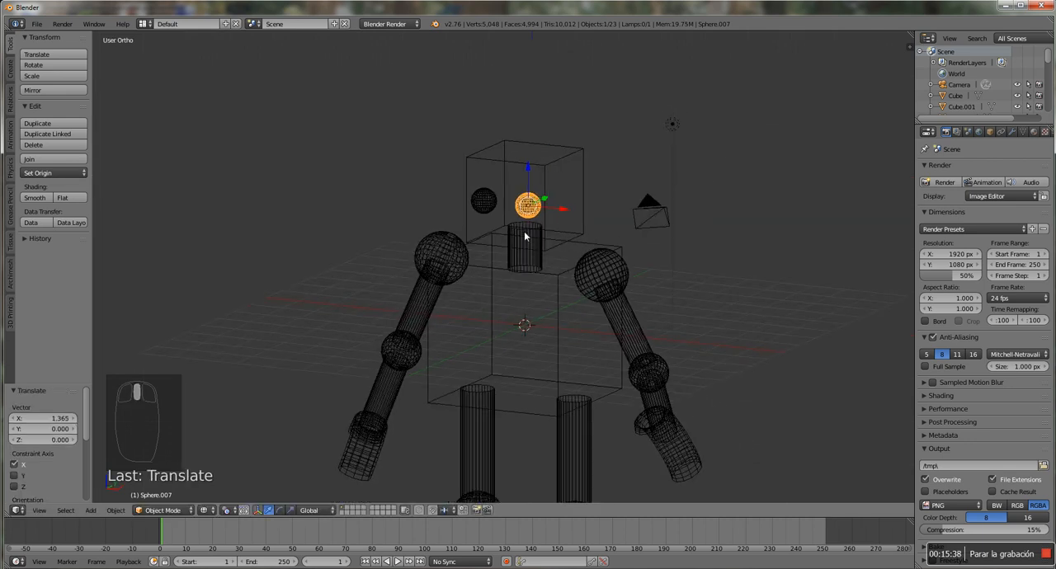
{"action": "right_click", "coordinate": [526, 234]}
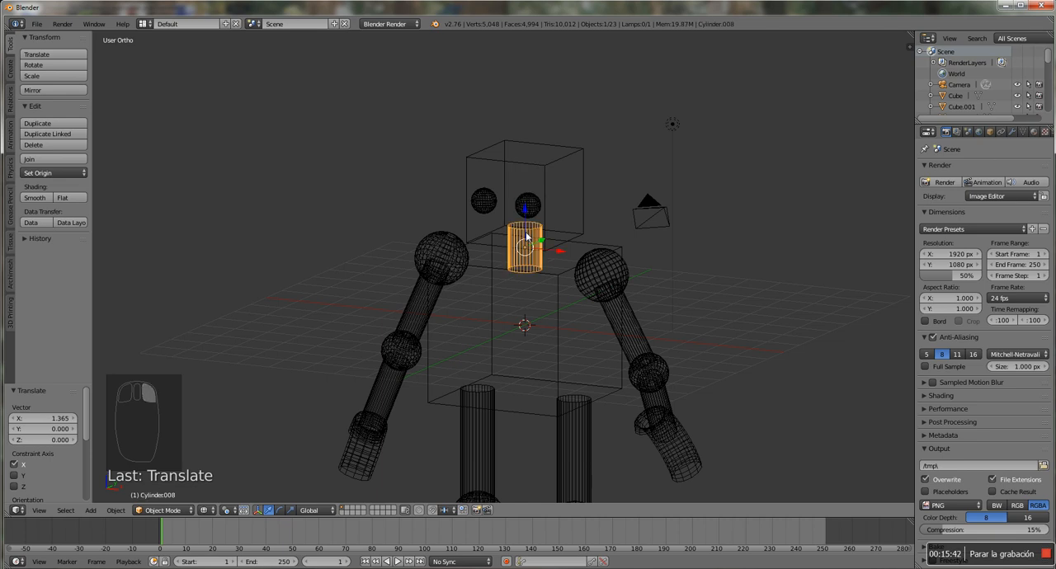
{"action": "key", "text": "alt+d"}
{"action": "right_click", "coordinate": [526, 236]}
{"action": "key", "text": "KP_1"}
{"action": "left_click_drag", "start_coordinate": [526, 208], "coordinate": [528, 152]}
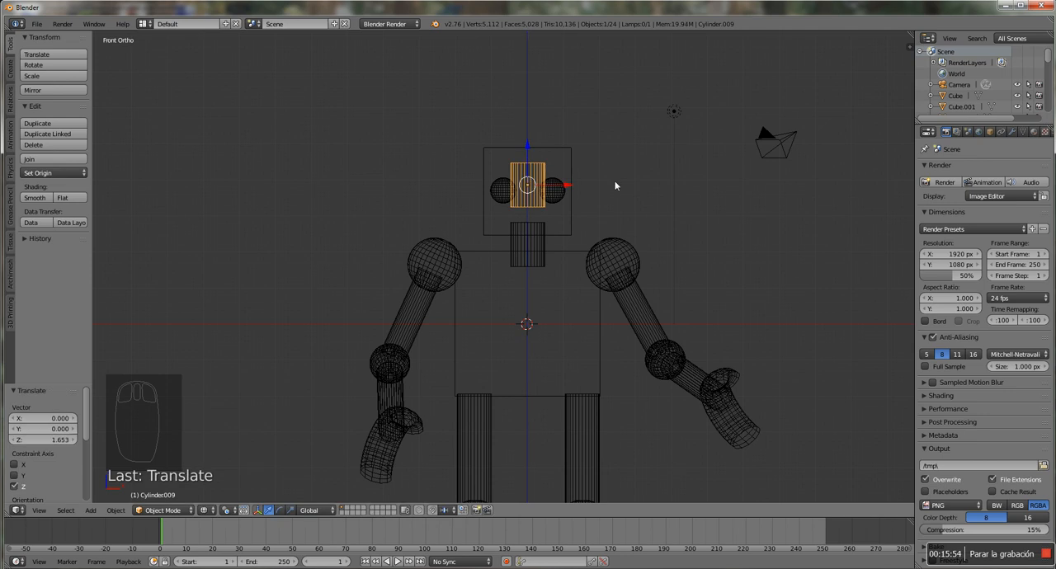
In right side view, rotate the duplicated cylinder about 90°, move it to the head's front face and lower it about 0.43 along Z
{"action": "key", "text": "KP_3"}
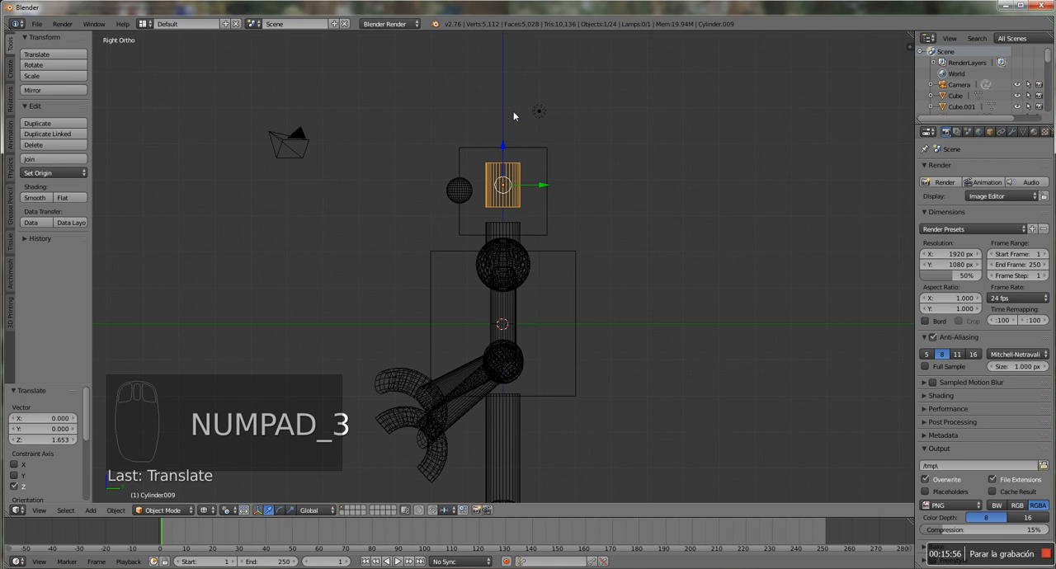
{"action": "key", "text": "r"}
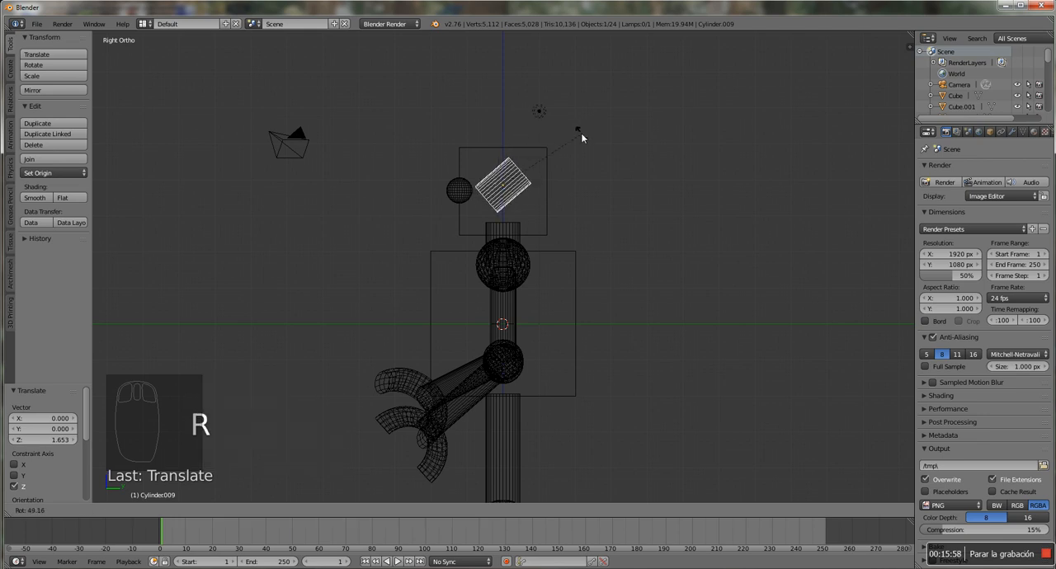
{"action": "left_click", "coordinate": [604, 203]}
{"action": "left_click_drag", "start_coordinate": [539, 187], "coordinate": [454, 165]}
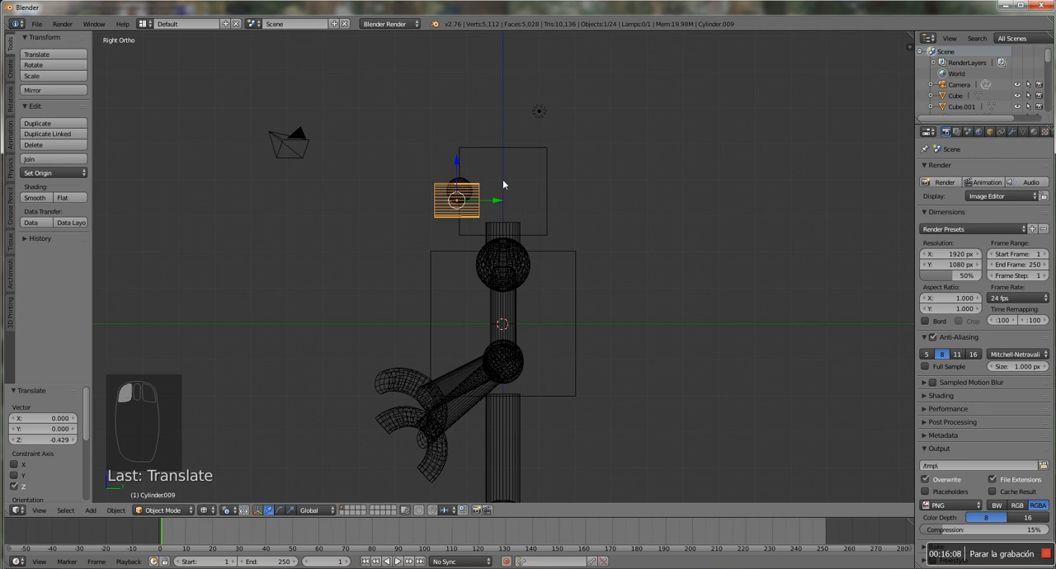
In front view, scale the face cylinder to about 0.564, switch to solid shading and lower it about 0.143 along Z
{"action": "key", "text": "KP_1"}
{"action": "scroll", "coordinate": [561, 169], "scroll_direction": "up", "scroll_amount": 5}
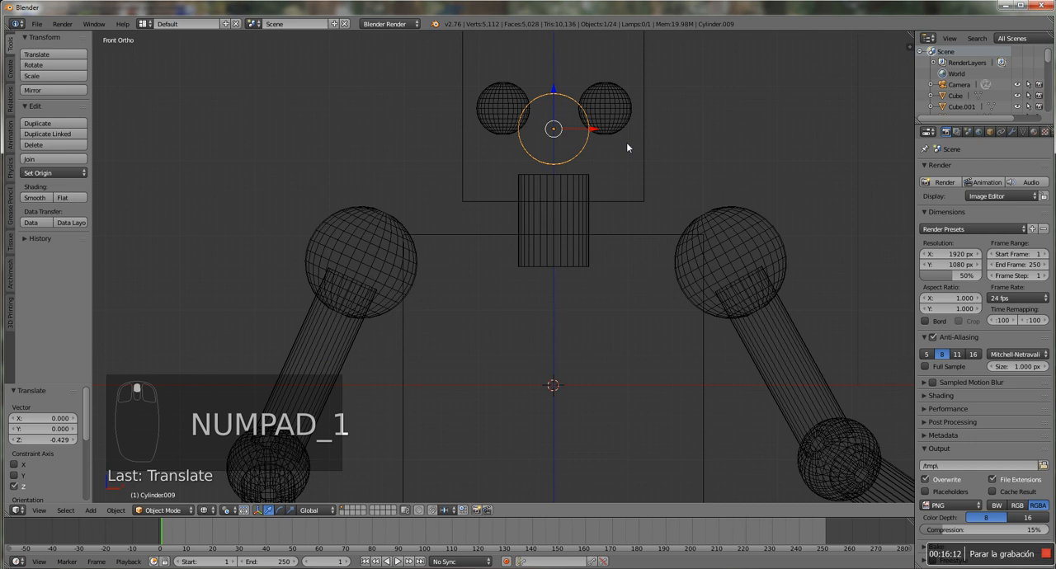
{"action": "key", "text": "s"}
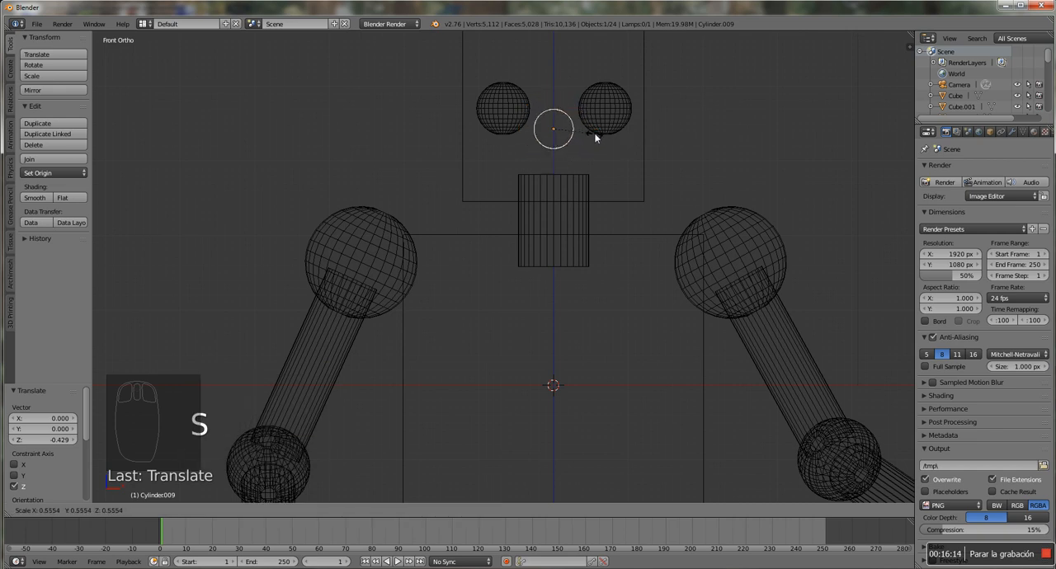
{"action": "left_click", "coordinate": [595, 134]}
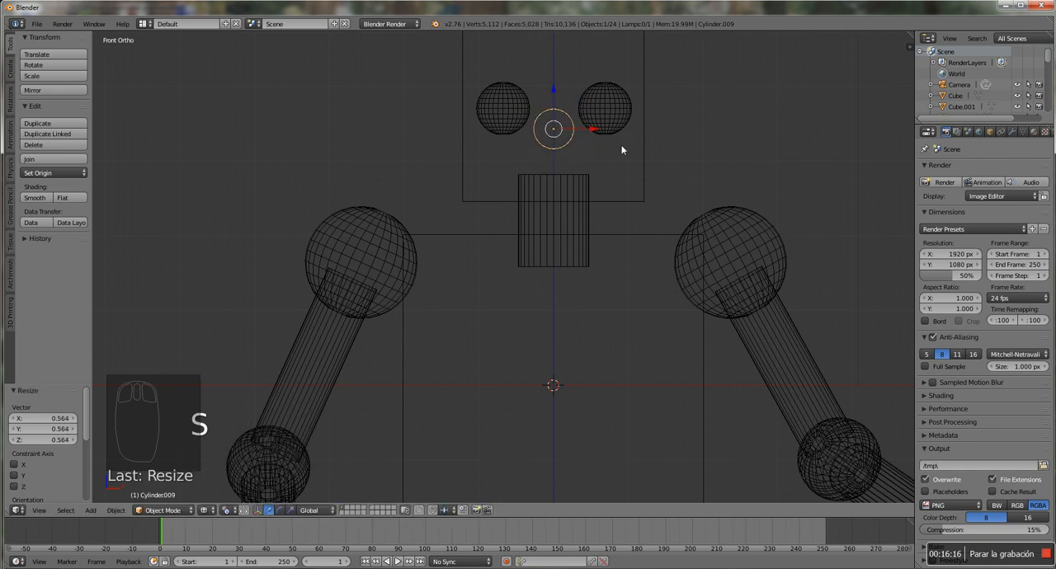
{"action": "key", "text": "z"}
{"action": "middle_click_drag", "start_coordinate": [684, 160], "coordinate": [614, 176]}
{"action": "left_click_drag", "start_coordinate": [448, 114], "coordinate": [448, 131]}
In right side view, make a linked duplicate of the head cube and move it about 14.02 down along Z to the leg ends
{"action": "middle_click_drag", "start_coordinate": [318, 210], "coordinate": [631, 188]}
{"action": "scroll", "coordinate": [631, 188], "scroll_direction": "up", "scroll_amount": 2}
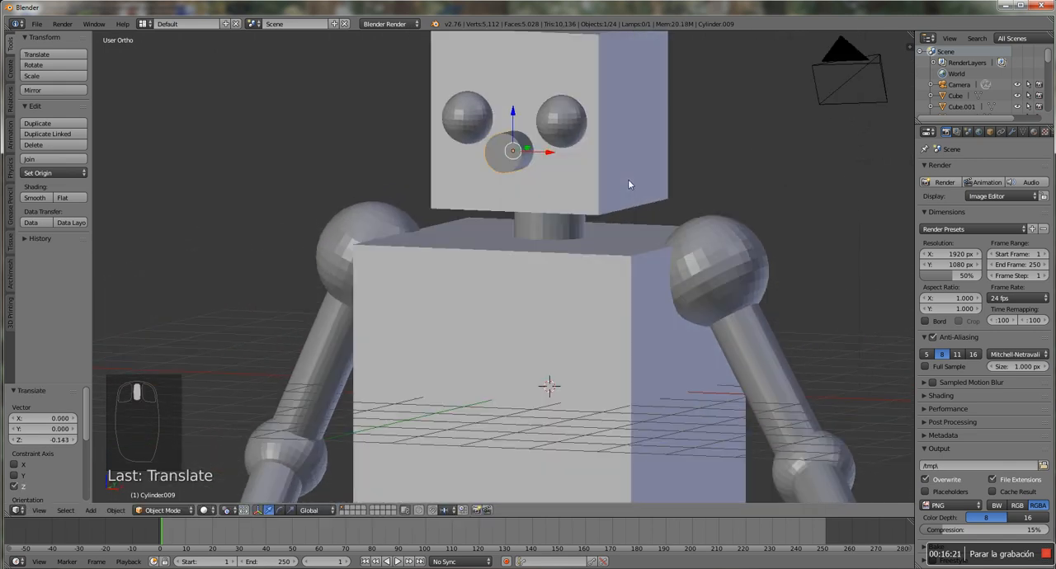
{"action": "scroll", "coordinate": [628, 186], "scroll_direction": "down", "scroll_amount": 5}
{"action": "scroll", "coordinate": [608, 218], "scroll_direction": "up", "scroll_amount": 3}
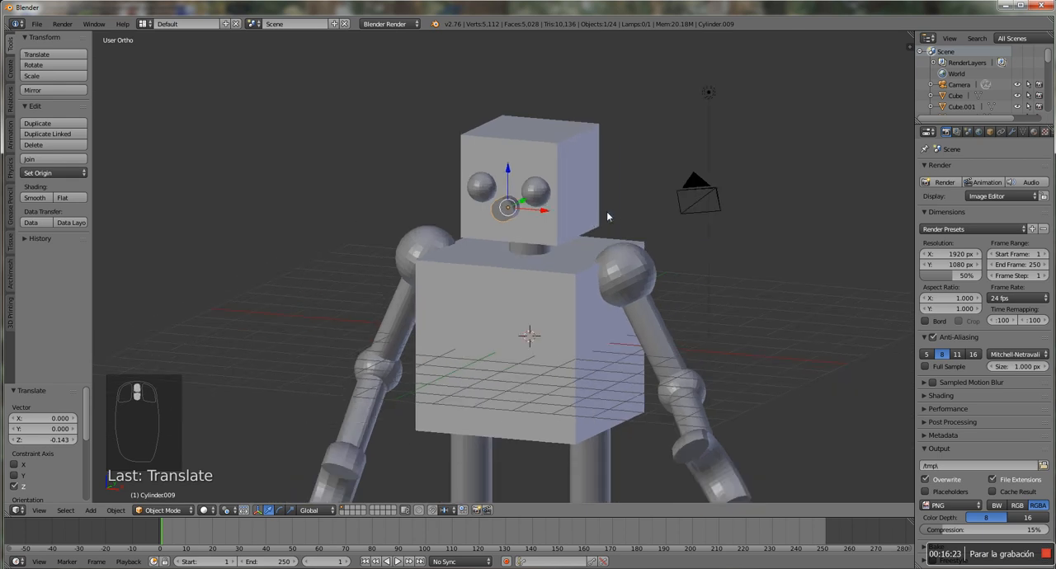
{"action": "scroll", "coordinate": [607, 217], "scroll_direction": "down", "scroll_amount": 3}
{"action": "middle_click_drag", "start_coordinate": [567, 341], "coordinate": [566, 280]}
{"action": "scroll", "coordinate": [577, 356], "scroll_direction": "down", "scroll_amount": 2}
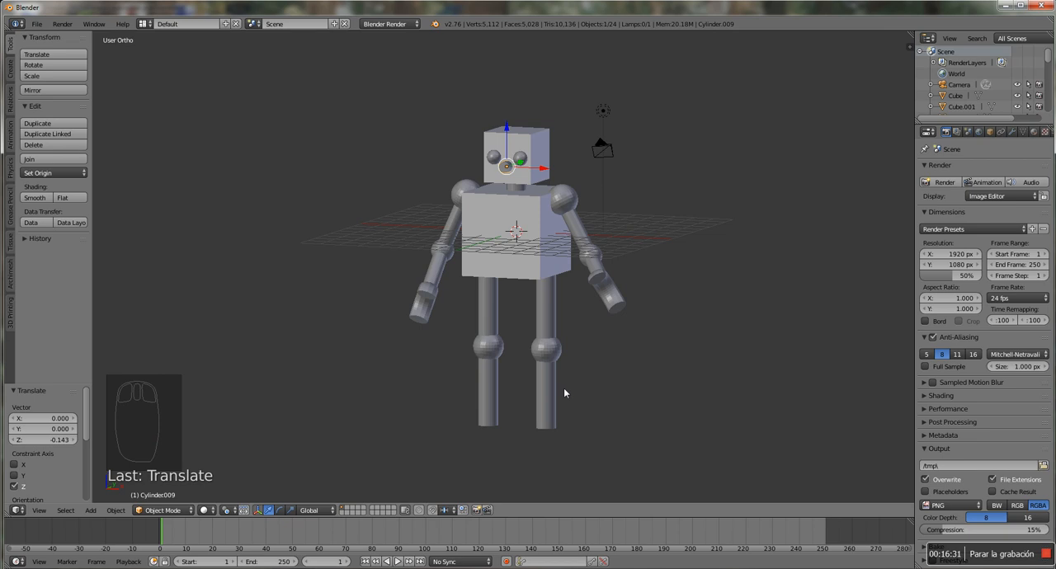
{"action": "key", "text": "KP_3"}
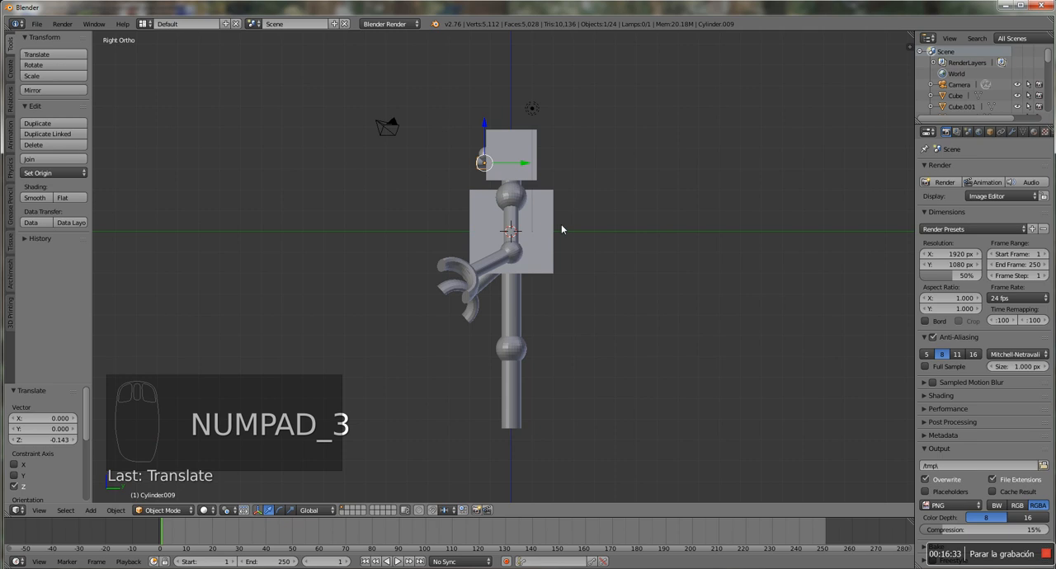
{"action": "right_click", "coordinate": [529, 153]}
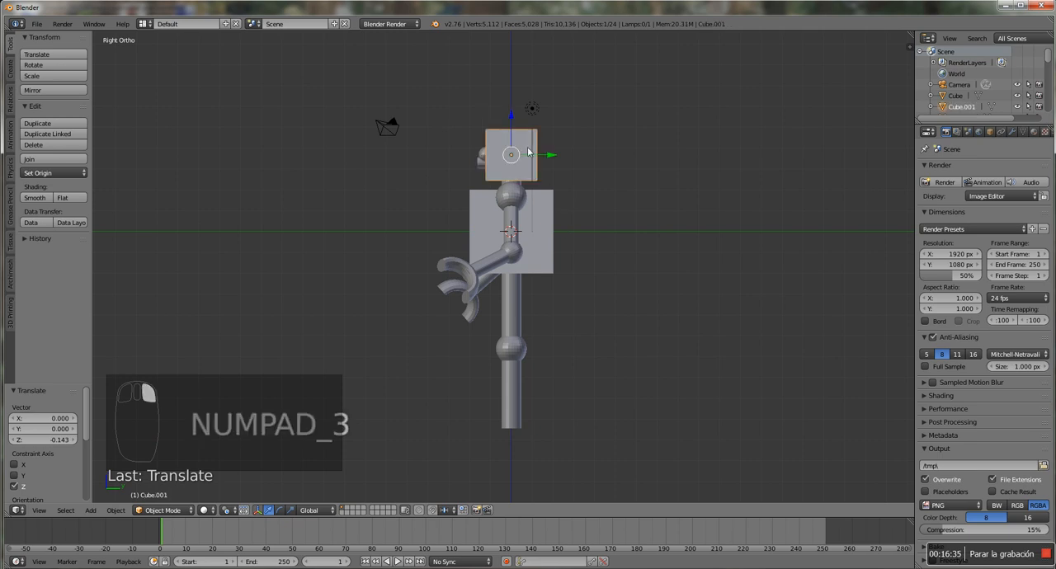
{"action": "key", "text": "alt+d"}
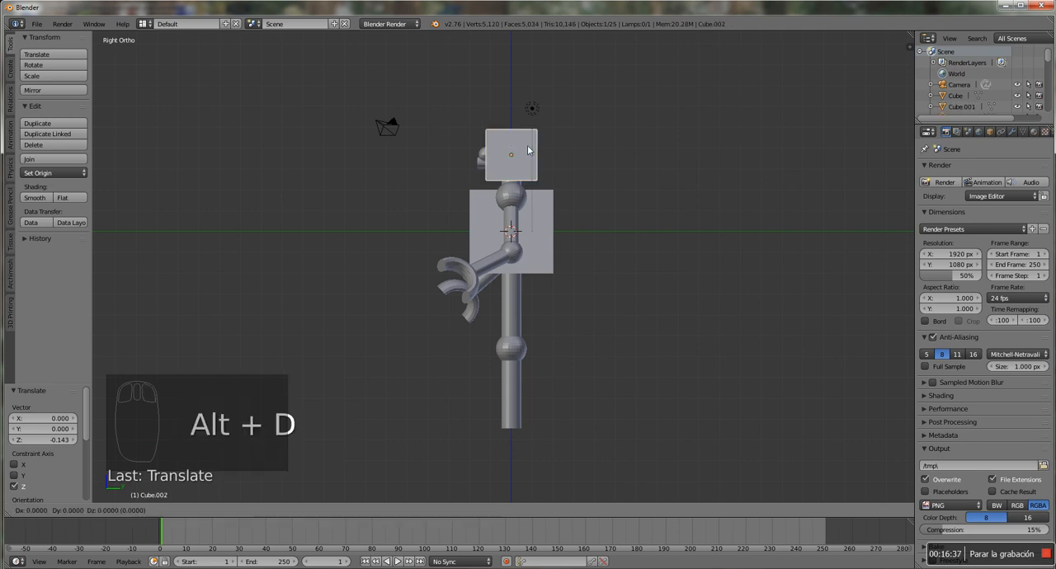
{"action": "left_click", "coordinate": [528, 150]}
{"action": "left_click_drag", "start_coordinate": [520, 128], "coordinate": [513, 404]}
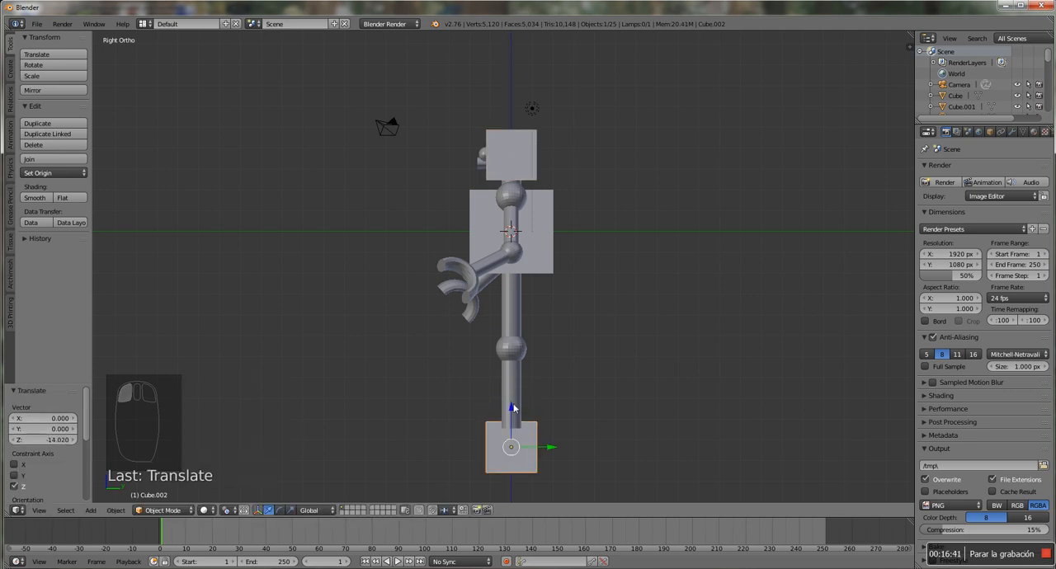
In front view, move the duplicated cube about 1.61 along X under one leg and flatten it to about 0.363 along Z
{"action": "key", "text": "KP_1"}
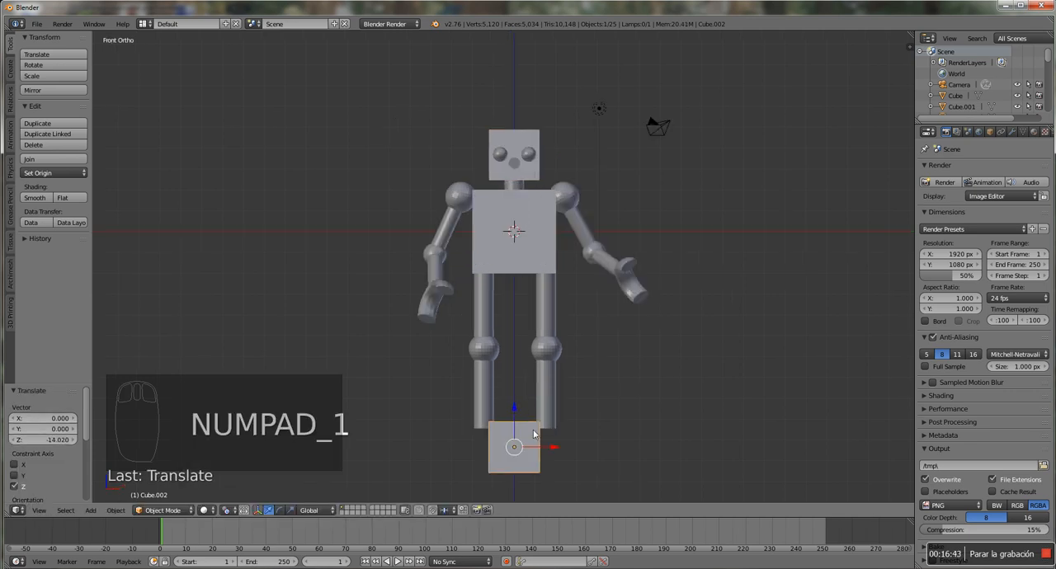
{"action": "left_click_drag", "start_coordinate": [550, 448], "coordinate": [584, 454]}
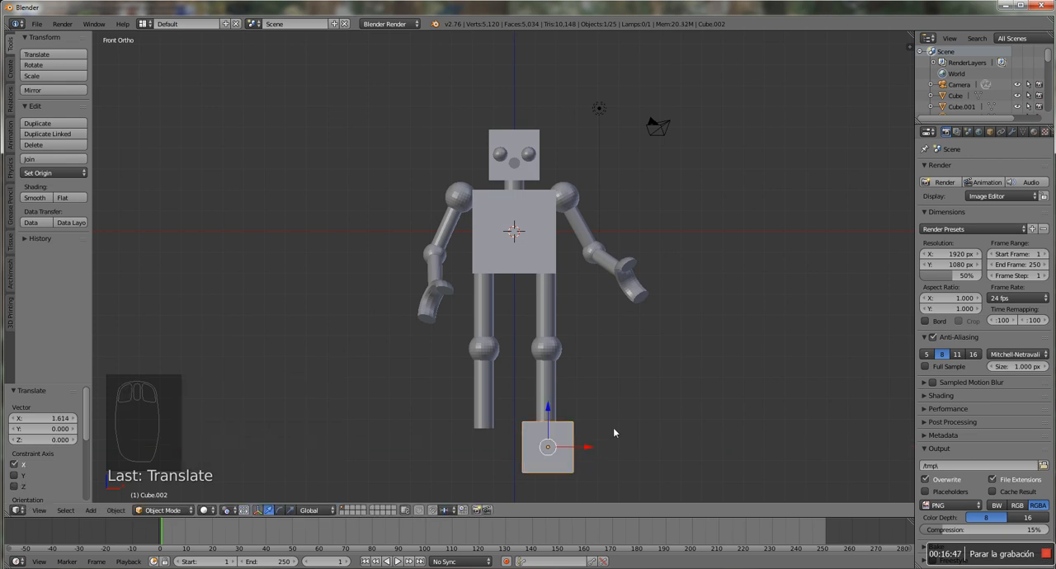
{"action": "key", "text": "s"}
{"action": "key", "text": "z"}
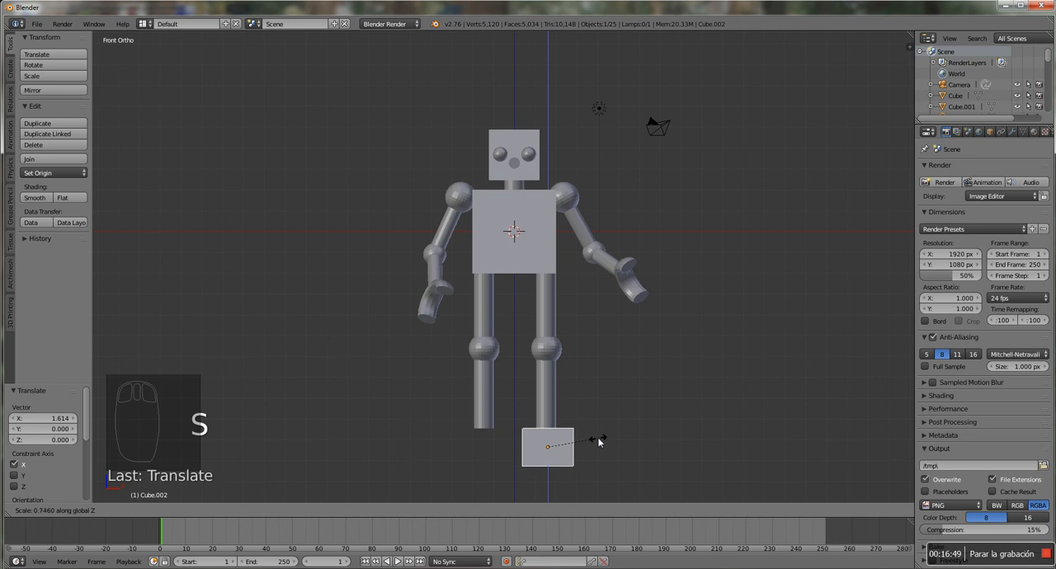
{"action": "left_click", "coordinate": [573, 445]}
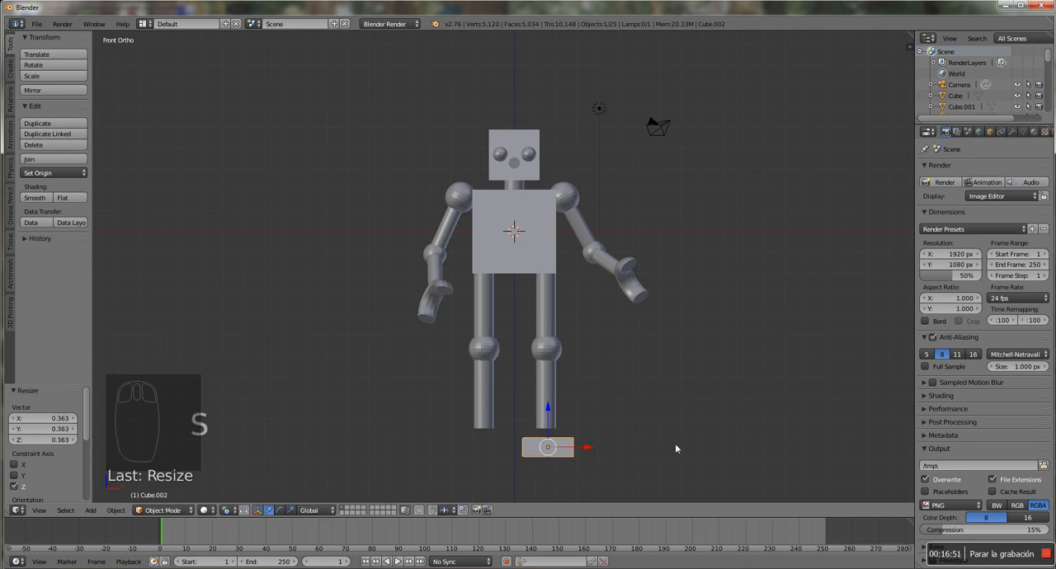
Narrow the foot block to about 0.68 along X, raise it against the leg's end and shift it about -0.079 along X
{"action": "key", "text": "s"}
{"action": "key", "text": "x"}
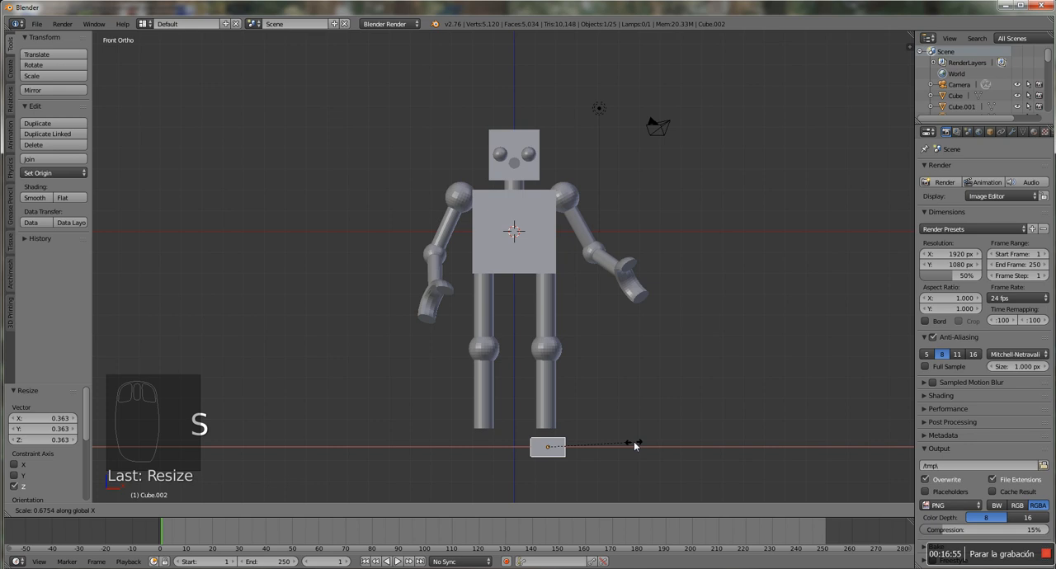
{"action": "left_click", "coordinate": [635, 446]}
{"action": "left_click_drag", "start_coordinate": [548, 417], "coordinate": [548, 405]}
{"action": "left_click_drag", "start_coordinate": [585, 439], "coordinate": [582, 437]}
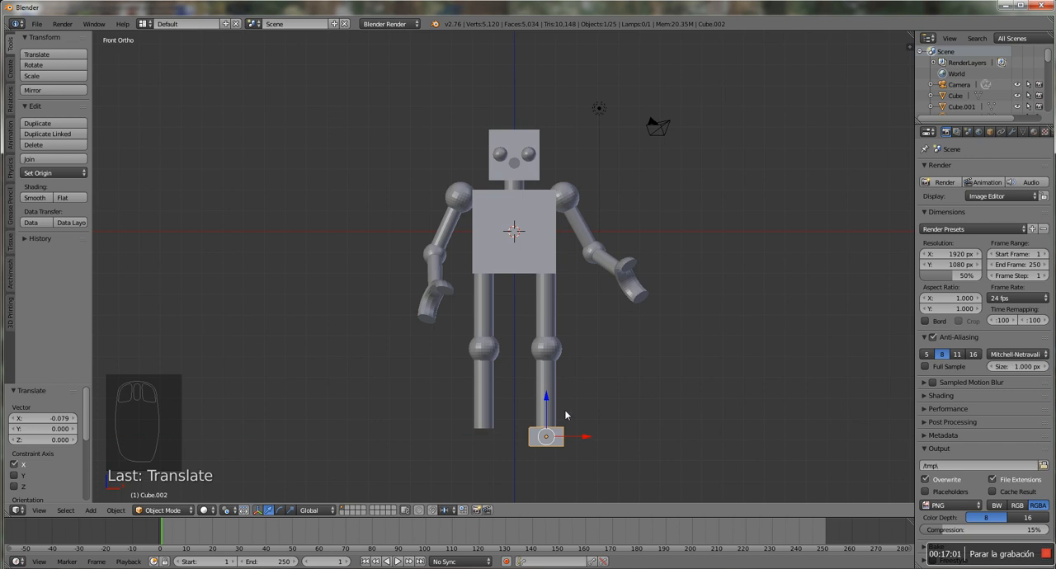
In right side view, move the foot block about -0.37 along Y so it extends forward
{"action": "key", "text": "KP_3"}
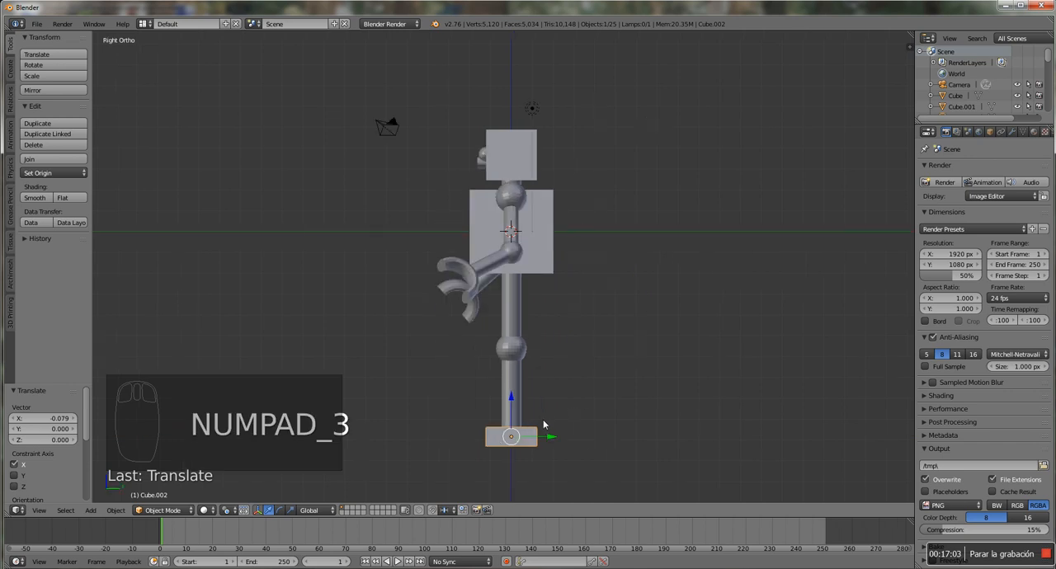
{"action": "left_click_drag", "start_coordinate": [551, 438], "coordinate": [542, 437]}
{"action": "scroll", "coordinate": [505, 435], "scroll_direction": "up", "scroll_amount": 3}
{"action": "scroll", "coordinate": [506, 435], "scroll_direction": "down", "scroll_amount": 3}
In front view, make a linked duplicate of the foot and move it about -2.95 along X under the other leg
{"action": "key", "text": "KP_1"}
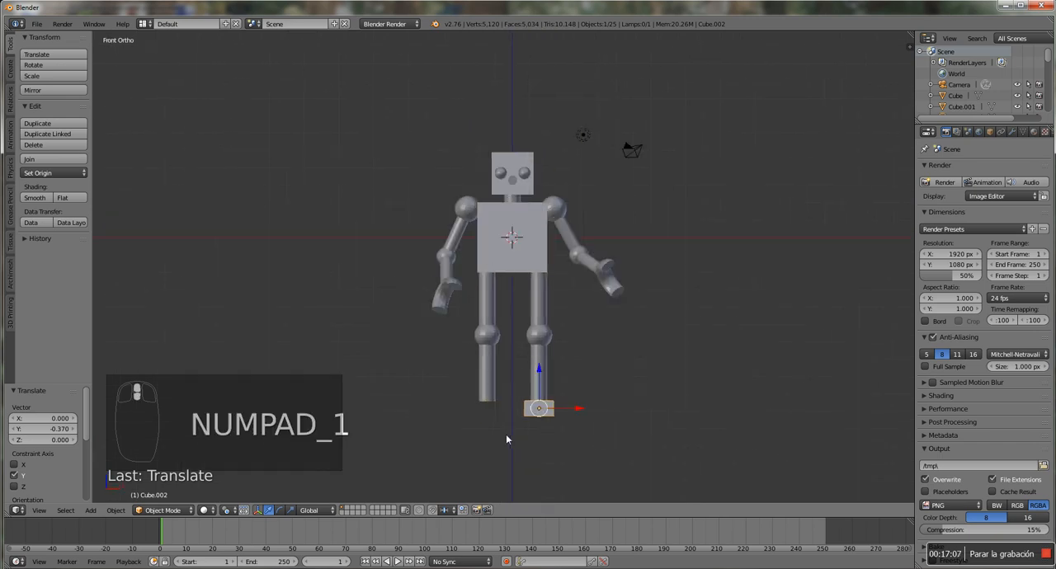
{"action": "key", "text": "alt+d"}
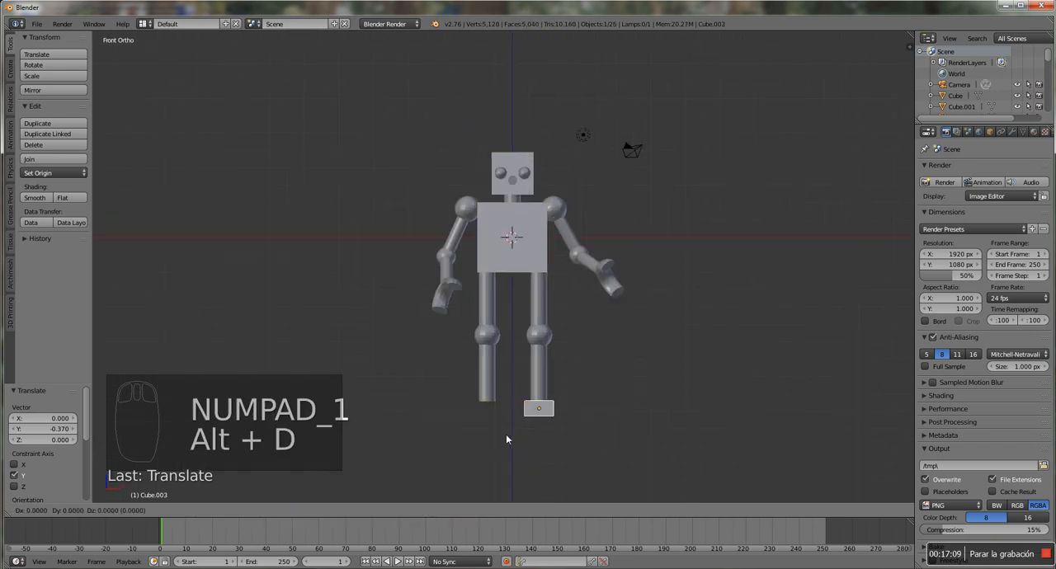
{"action": "right_click", "coordinate": [505, 434]}
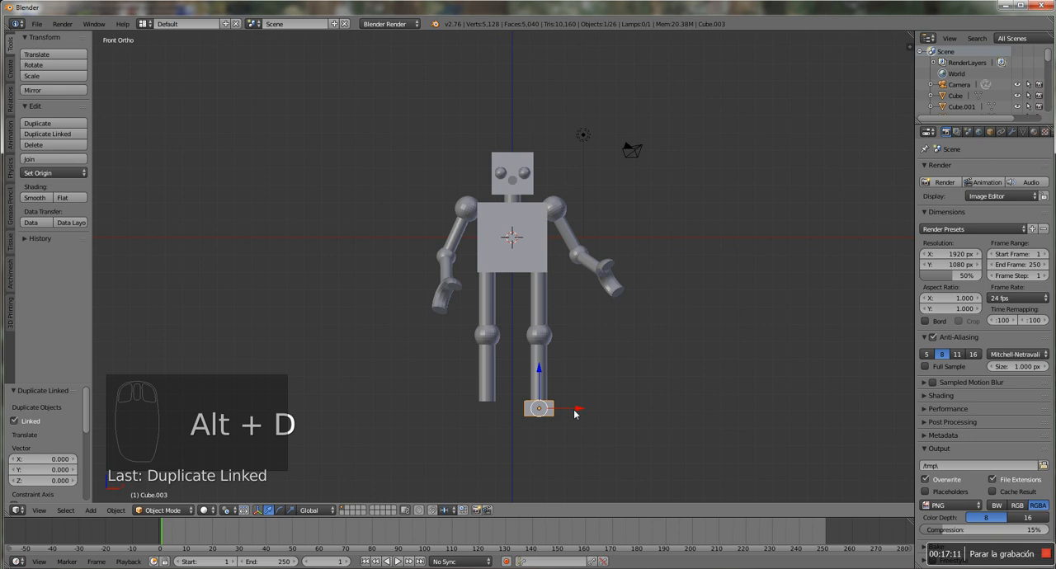
{"action": "left_click_drag", "start_coordinate": [578, 414], "coordinate": [528, 414]}
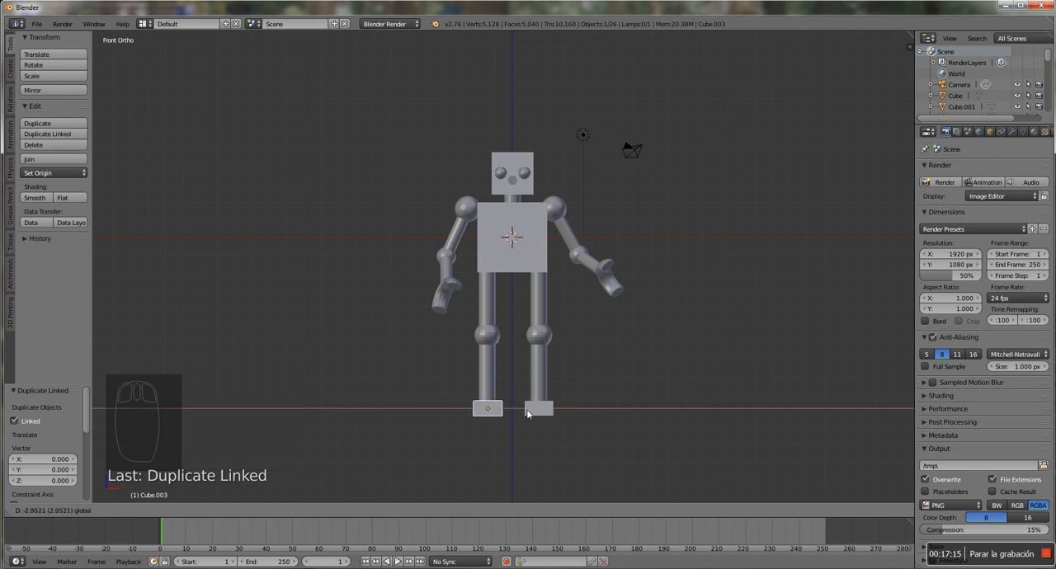
{"action": "left_click_drag", "start_coordinate": [528, 415], "coordinate": [528, 415]}
In right side view, scale the torso cube to about 0.799 along Y to make it thinner
{"action": "middle_click_drag", "start_coordinate": [628, 302], "coordinate": [612, 267]}
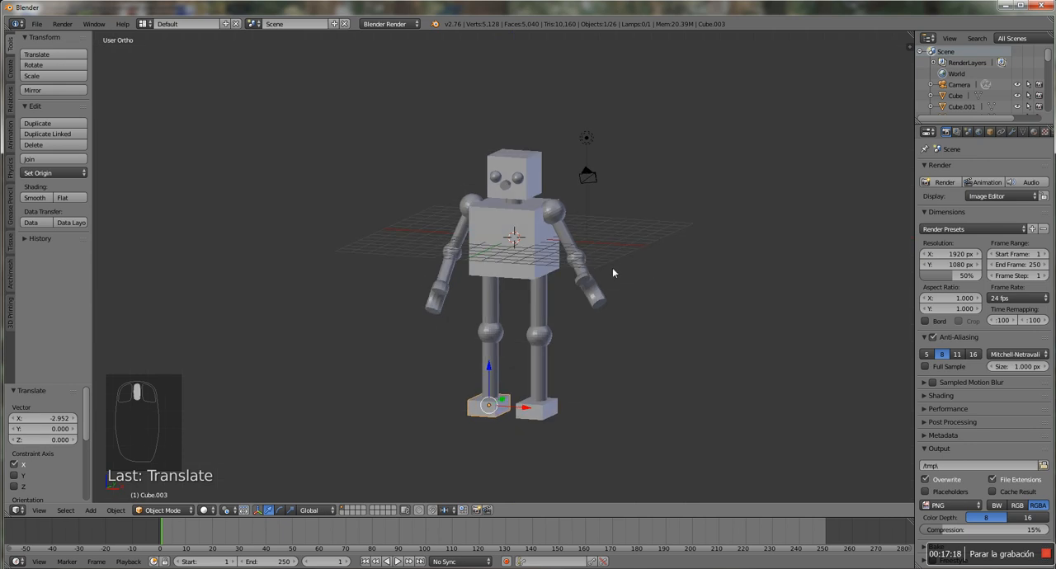
{"action": "right_click", "coordinate": [536, 259]}
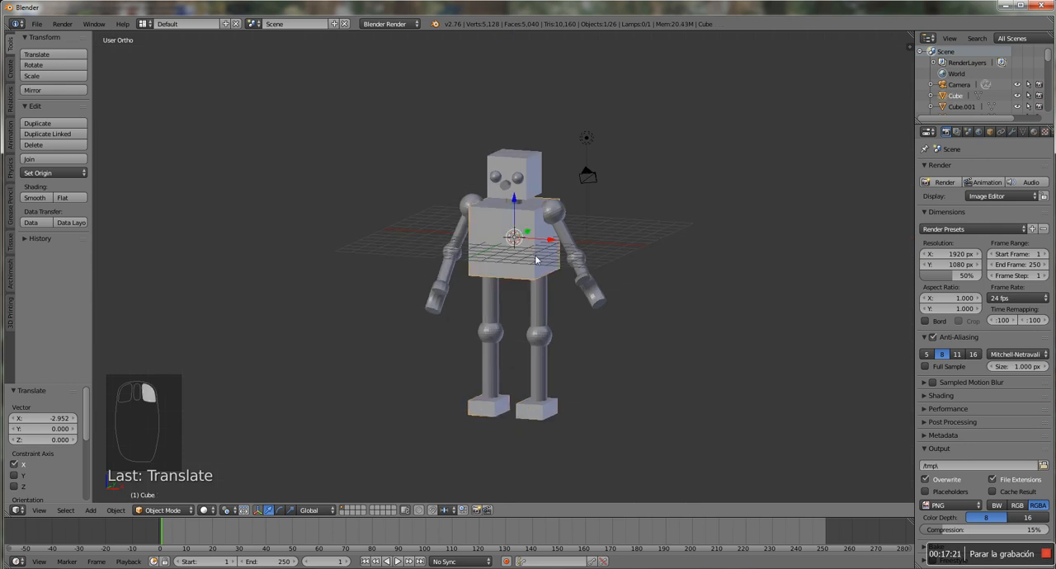
{"action": "key", "text": "KP_3"}
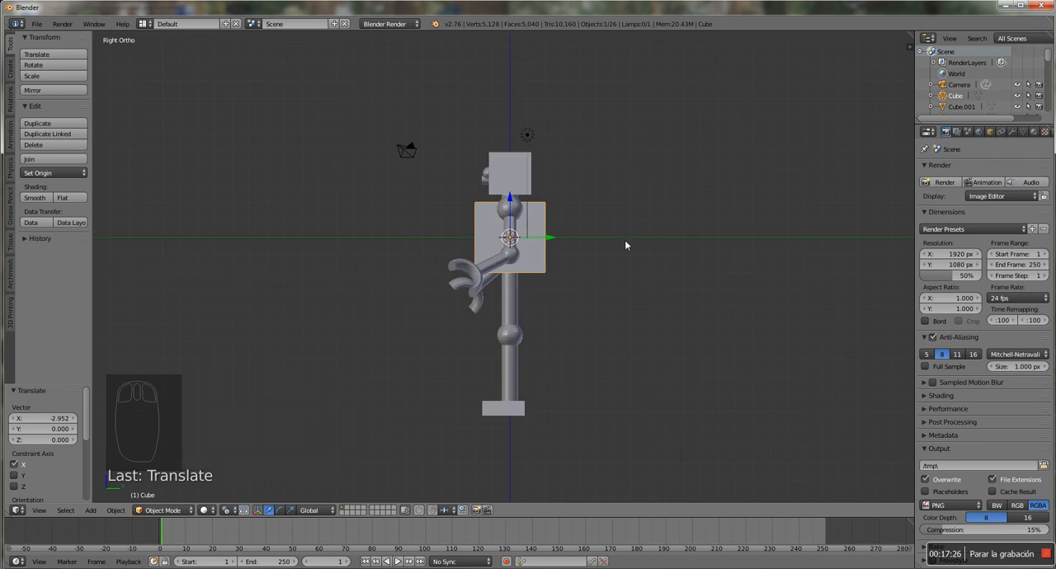
{"action": "key", "text": "s"}
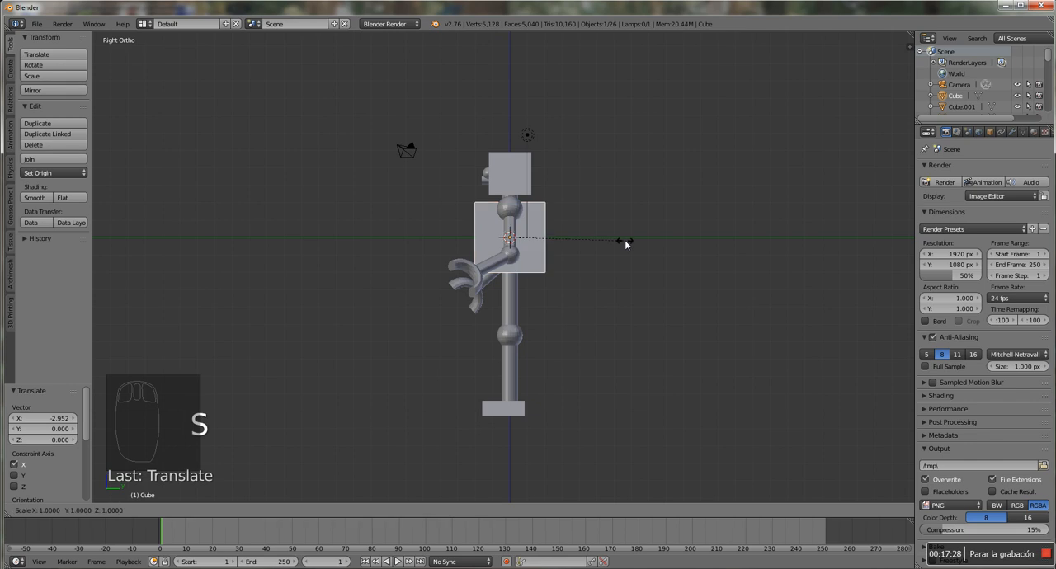
{"action": "key", "text": "y"}
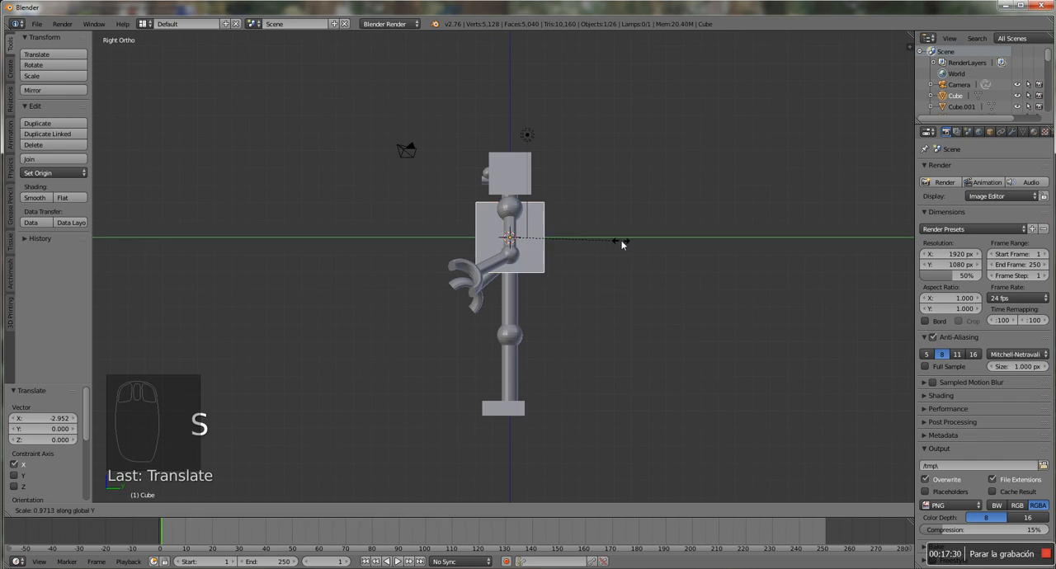
{"action": "left_click", "coordinate": [602, 240]}
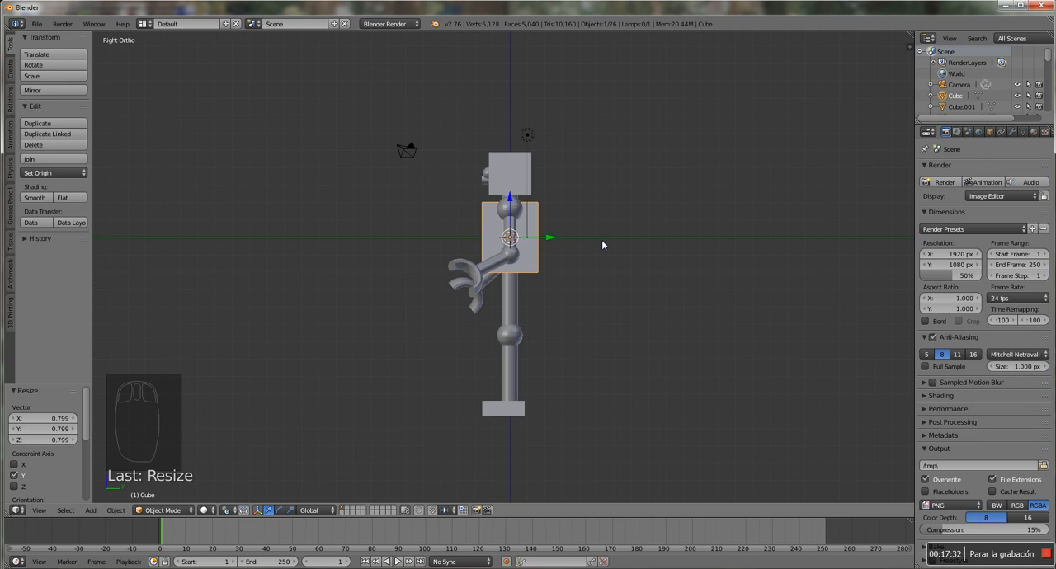
In front view, widen the torso cube to about 1.135 along X
{"action": "key", "text": "KP_1"}
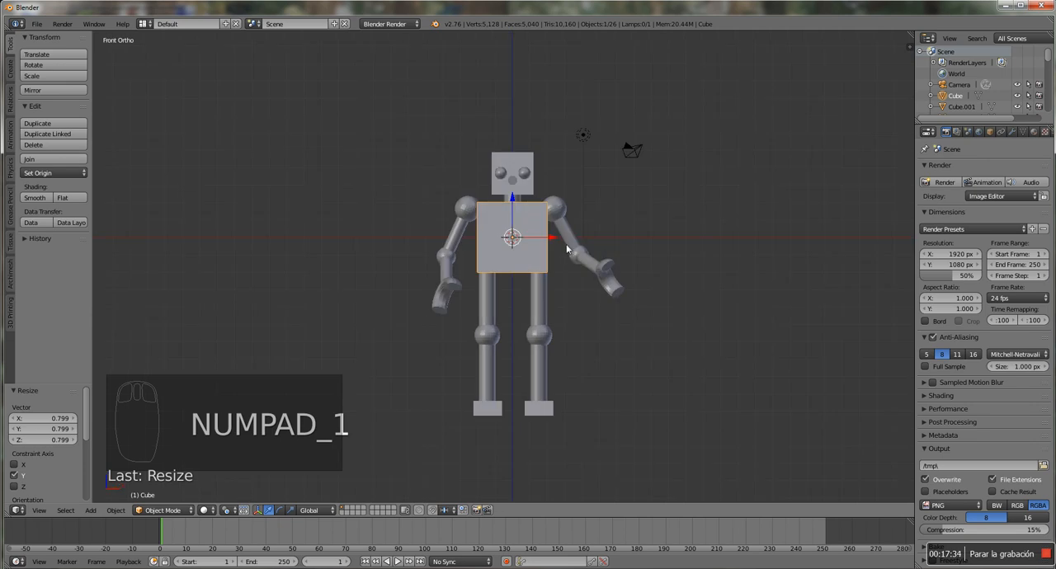
{"action": "scroll", "coordinate": [567, 249], "scroll_direction": "up", "scroll_amount": 2}
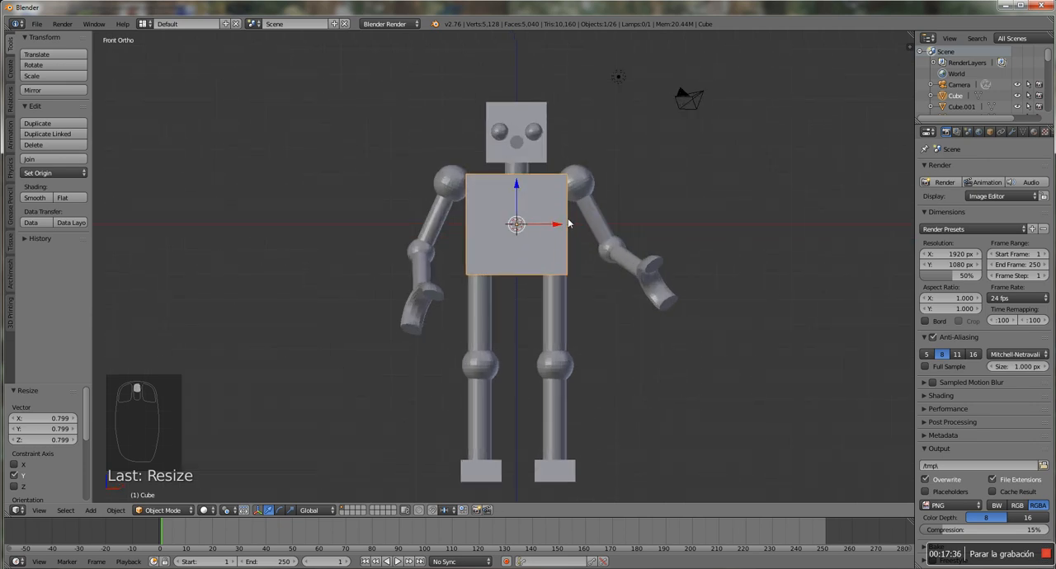
{"action": "key", "text": "s"}
{"action": "key", "text": "x"}
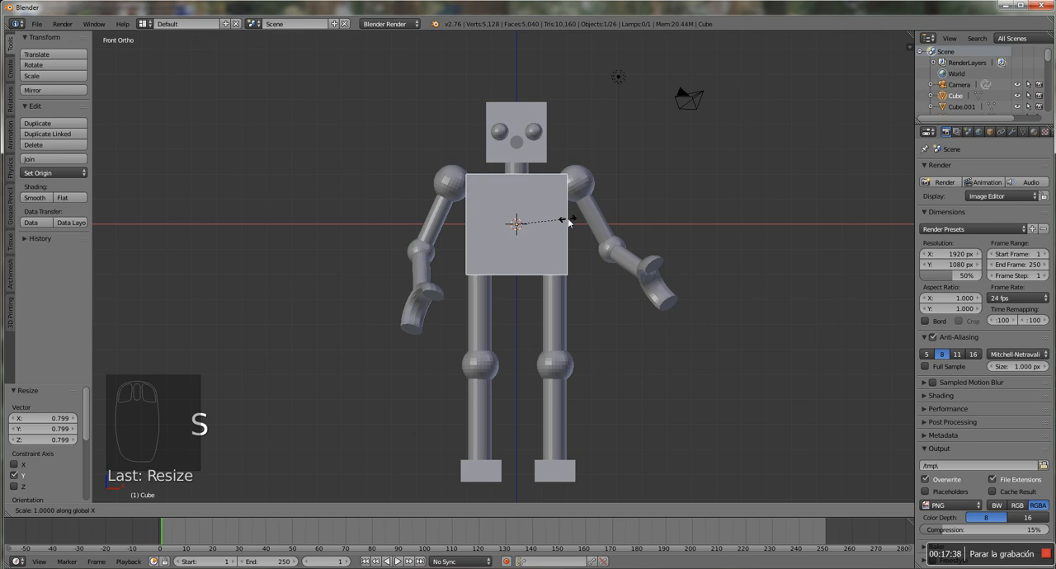
{"action": "left_click", "coordinate": [575, 225]}
Stretch the torso cube slightly taller along Z and lower it about 0.242 along Z
{"action": "key", "text": "s"}
{"action": "key", "text": "z"}
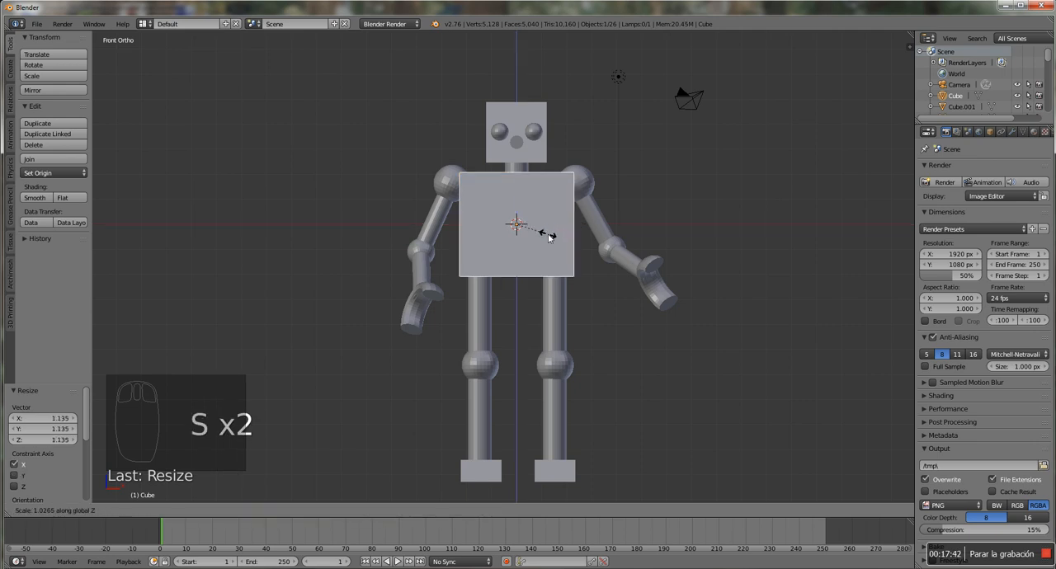
{"action": "left_click", "coordinate": [547, 234]}
{"action": "left_click_drag", "start_coordinate": [518, 187], "coordinate": [514, 193]}
View the robot through the scene camera and render the current frame
{"action": "middle_click_drag", "start_coordinate": [660, 248], "coordinate": [623, 276]}
{"action": "scroll", "coordinate": [623, 276], "scroll_direction": "up", "scroll_amount": 1}
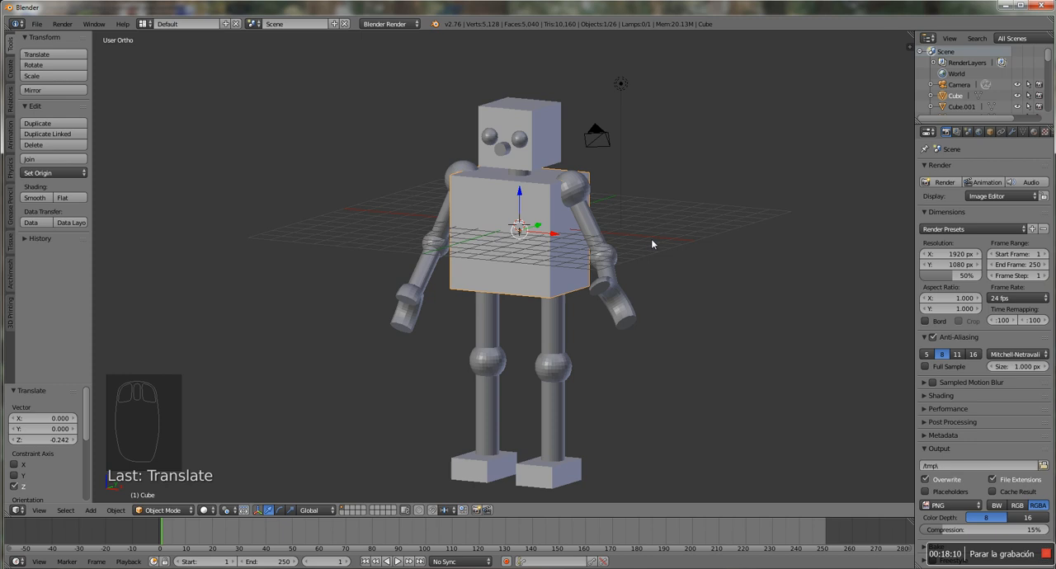
{"action": "key", "text": "KP_0"}
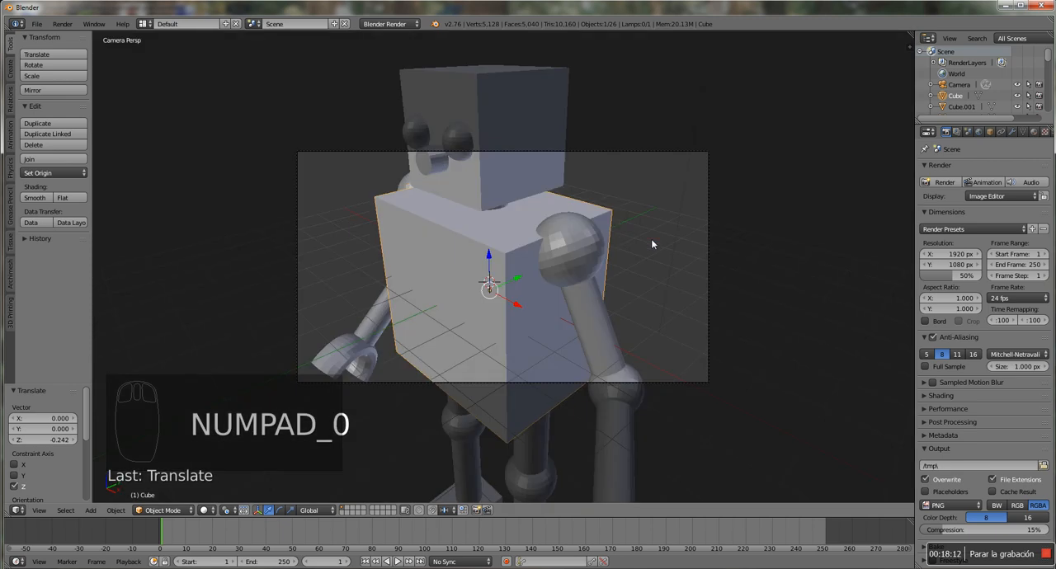
{"action": "scroll", "coordinate": [690, 367], "scroll_direction": "up", "scroll_amount": 1}
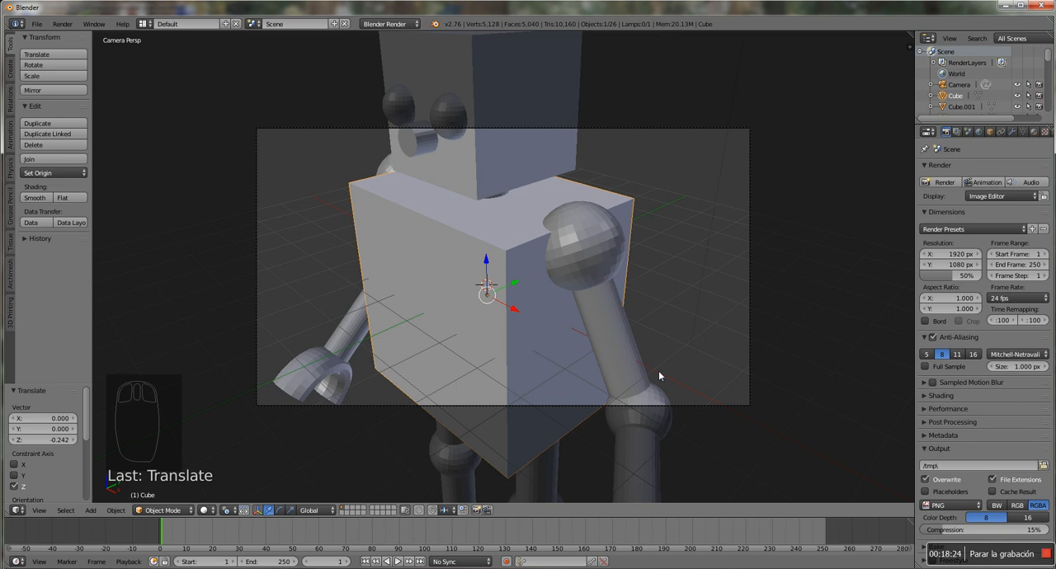
{"action": "key", "text": "F12"}
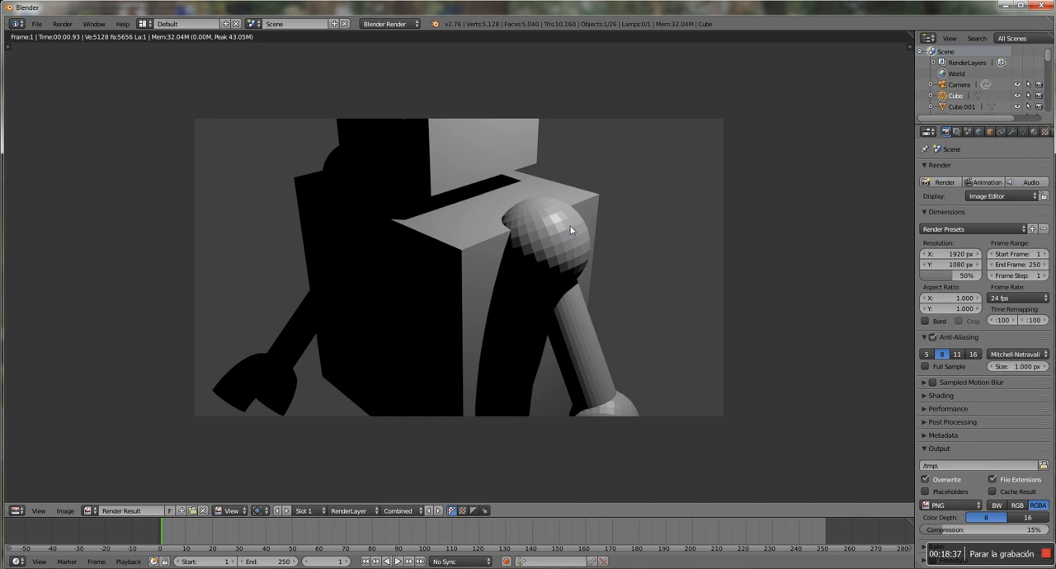
Leave the render result and enable Lock Camera to View in the 3D view's settings
{"action": "key", "text": "Escape"}
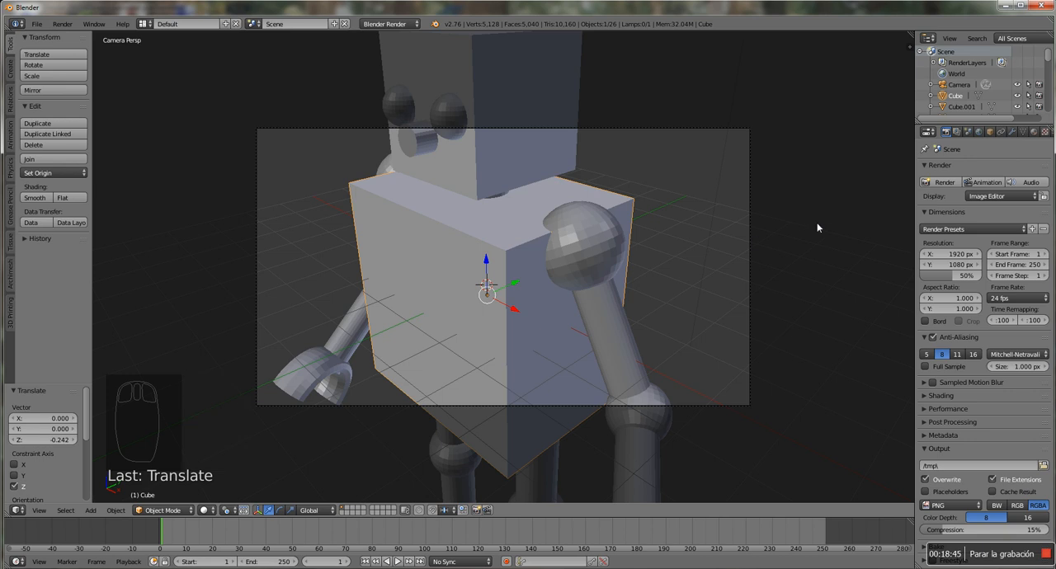
{"action": "key", "text": "n"}
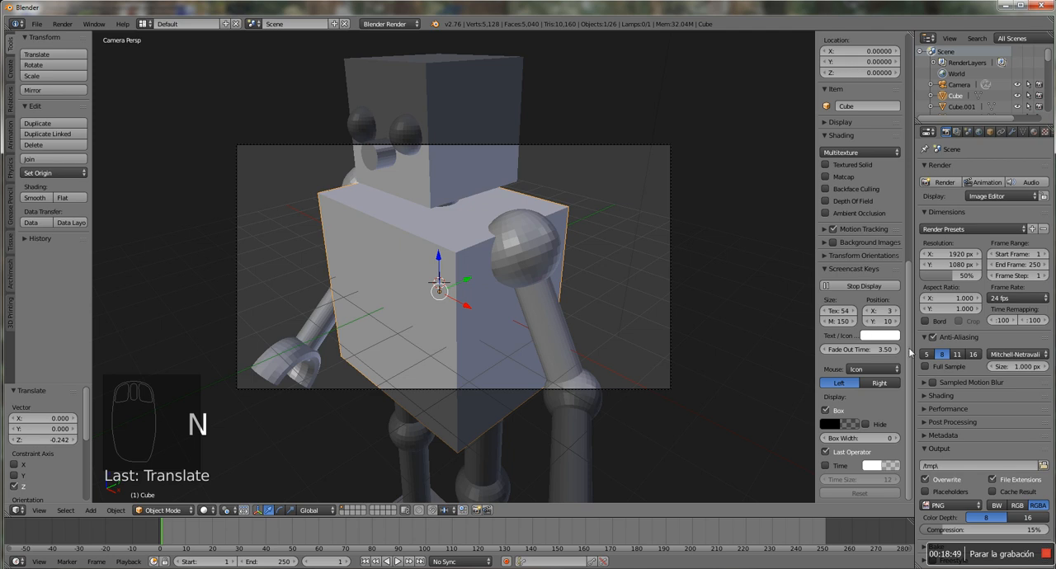
{"action": "left_click_drag", "start_coordinate": [910, 352], "coordinate": [908, 221]}
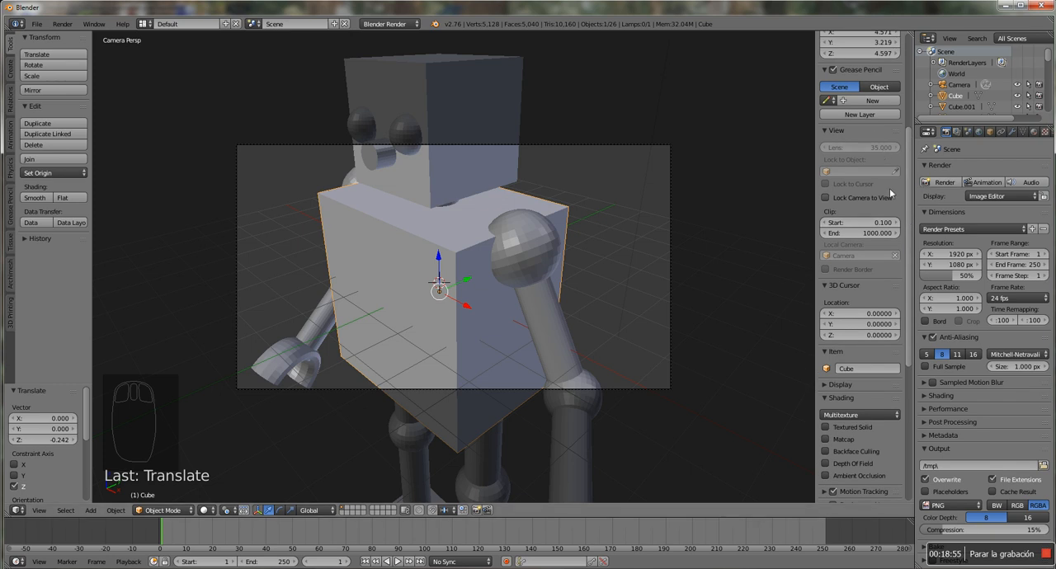
{"action": "left_click", "coordinate": [826, 199]}
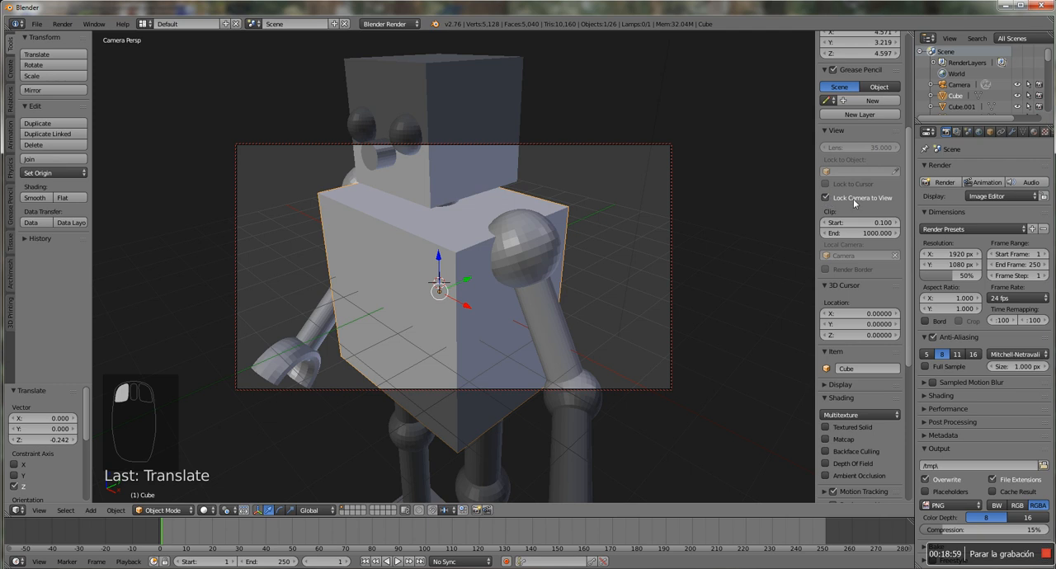
{"action": "left_click", "coordinate": [825, 199]}
{"action": "left_click", "coordinate": [825, 199]}
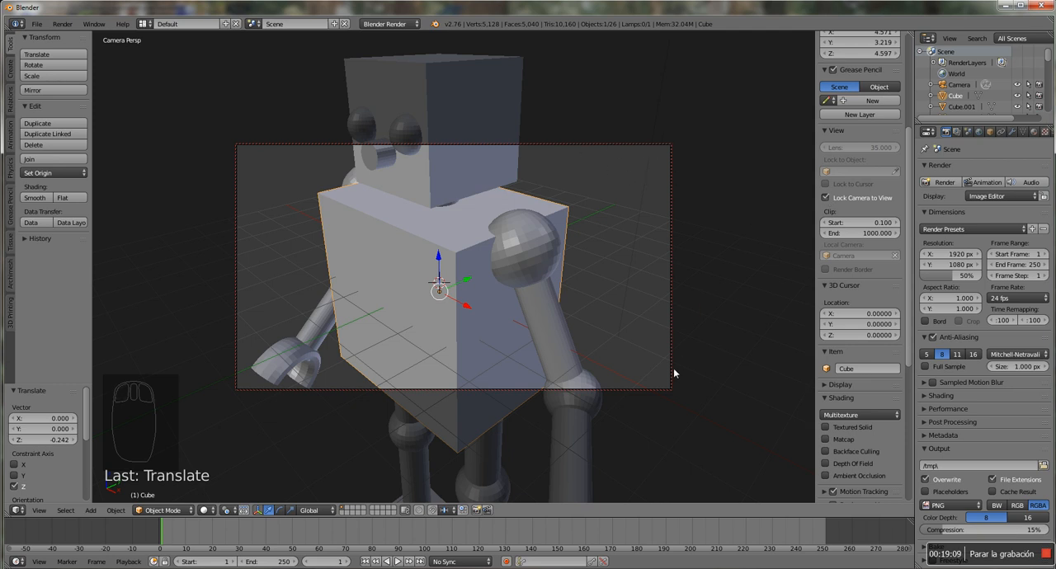
Pull back and orbit the locked camera until the whole robot fits inside its frame, and turn Lock Camera to View off
{"action": "scroll", "coordinate": [465, 295], "scroll_direction": "down", "scroll_amount": 4}
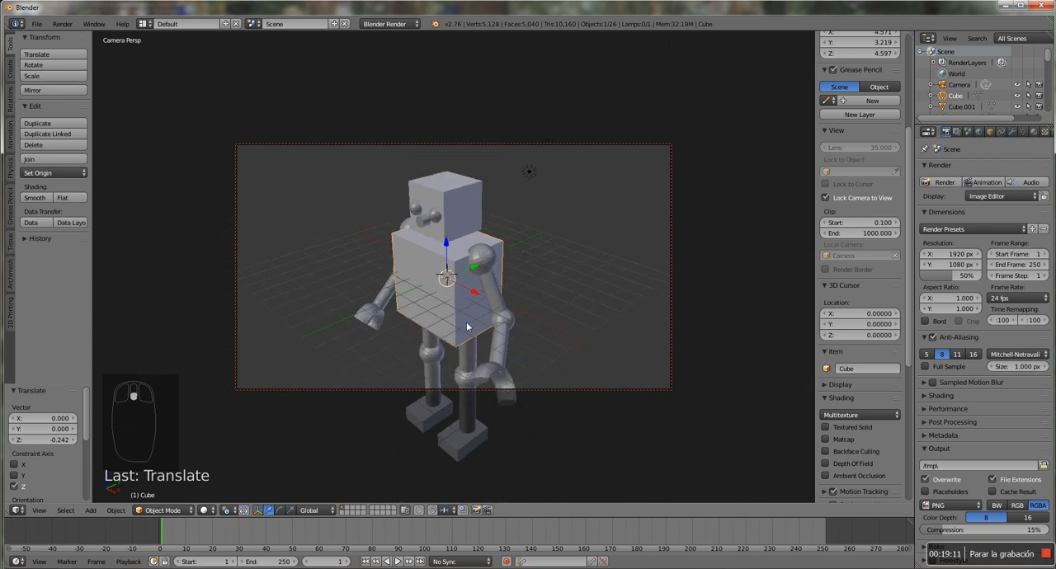
{"action": "middle_click_drag", "start_coordinate": [466, 322], "coordinate": [474, 275]}
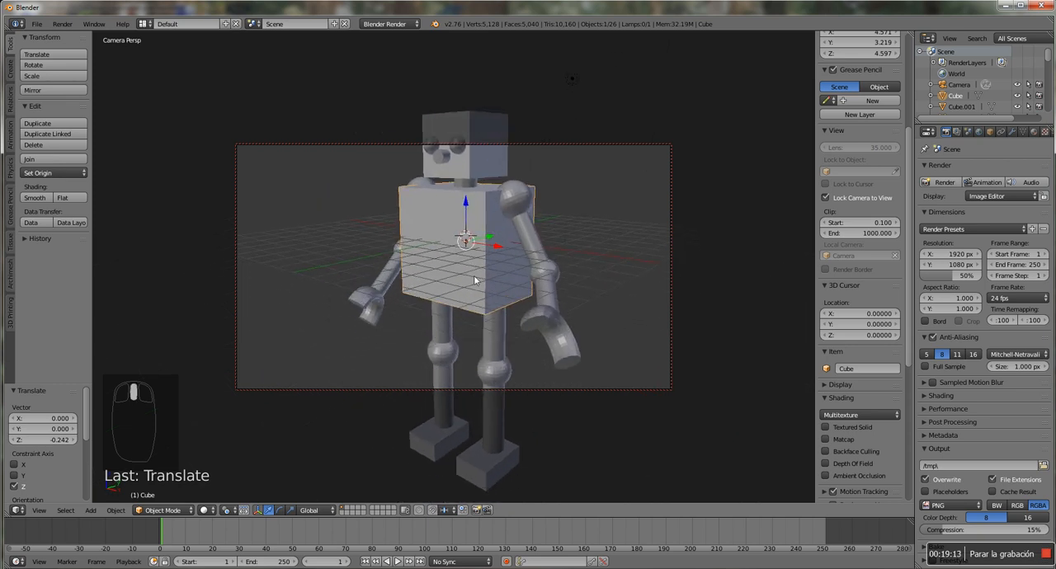
{"action": "scroll", "coordinate": [486, 272], "scroll_direction": "down", "scroll_amount": 3}
{"action": "scroll", "coordinate": [483, 273], "scroll_direction": "down", "scroll_amount": 2}
{"action": "middle_click_drag", "start_coordinate": [480, 313], "coordinate": [532, 272]}
{"action": "left_click", "coordinate": [826, 198]}
{"action": "left_click", "coordinate": [826, 198]}
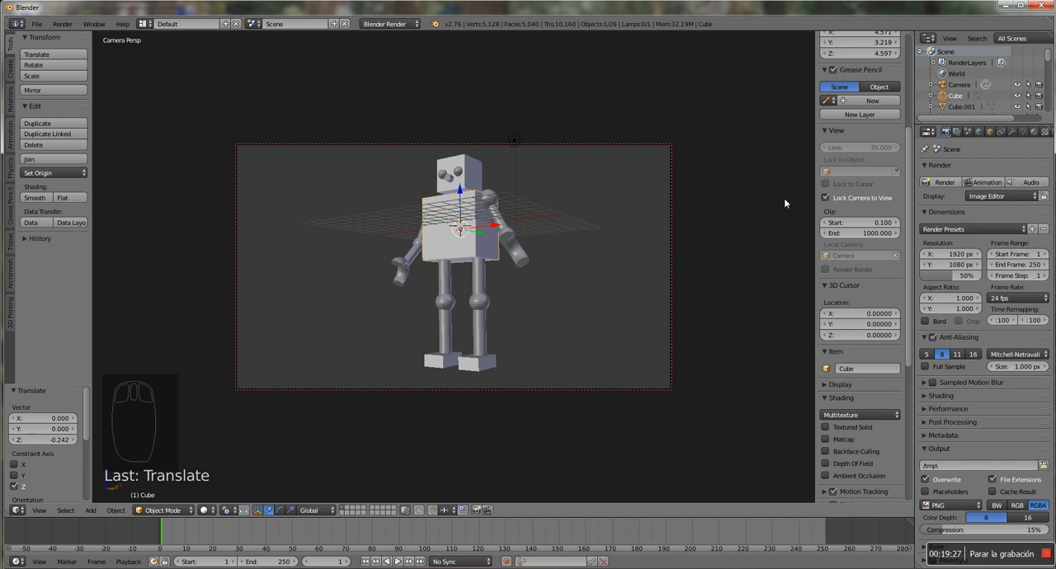
{"action": "left_click", "coordinate": [826, 198]}
In front view, add a mesh plane at the origin and scale it up by about 8.882 and again by about 3.21
{"action": "key", "text": "KP_1"}
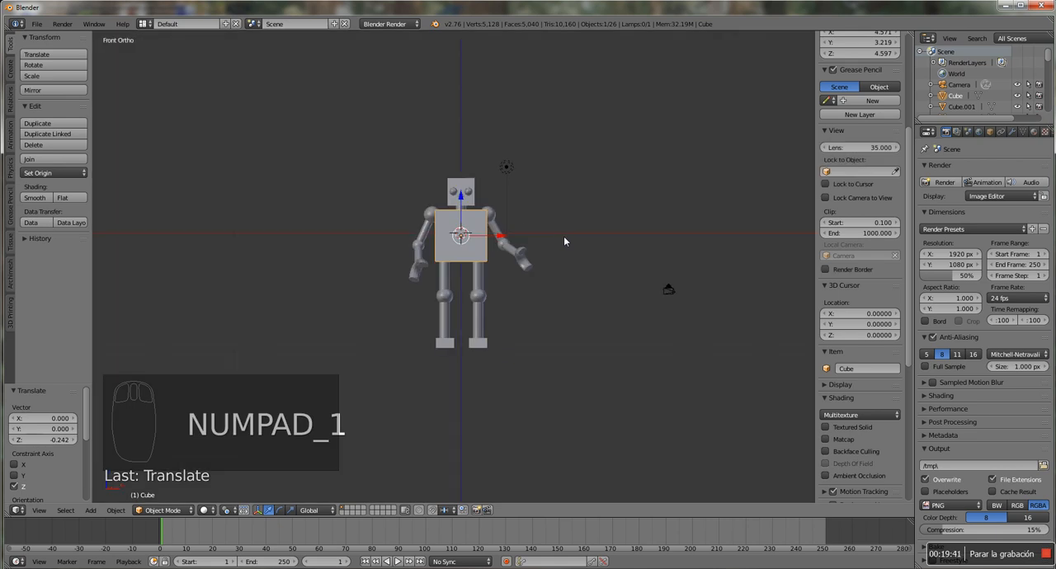
{"action": "key", "text": "shift+a"}
{"action": "mouse_move", "coordinate": [565, 239]}
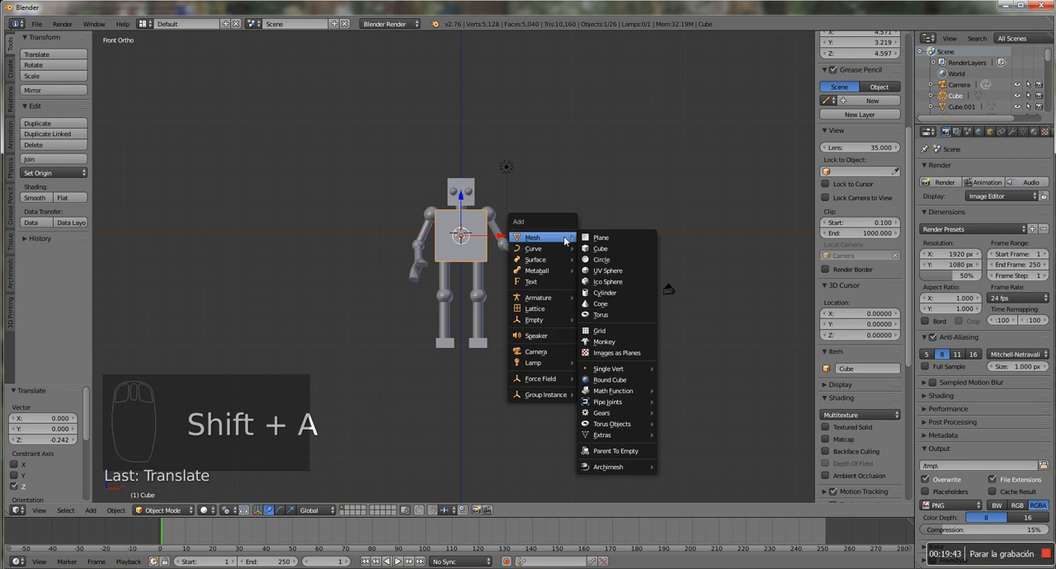
{"action": "left_click", "coordinate": [601, 237]}
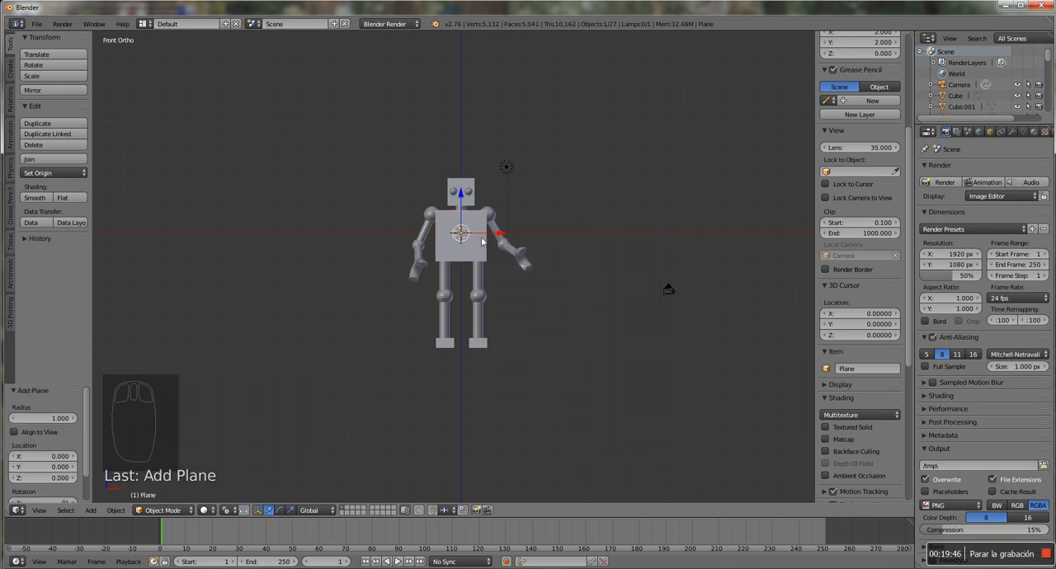
{"action": "key", "text": "z"}
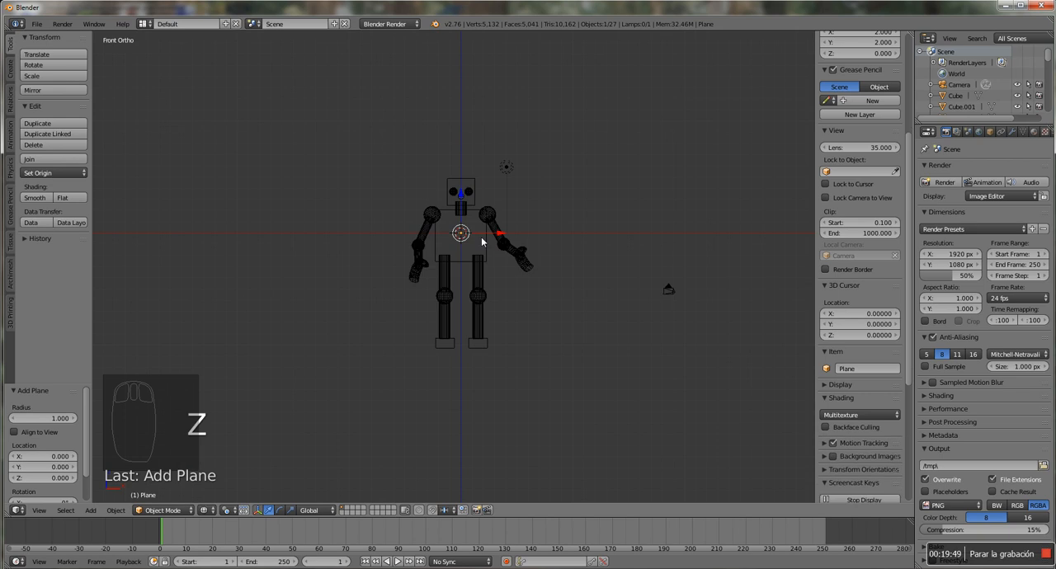
{"action": "key", "text": "s"}
{"action": "left_click", "coordinate": [644, 239]}
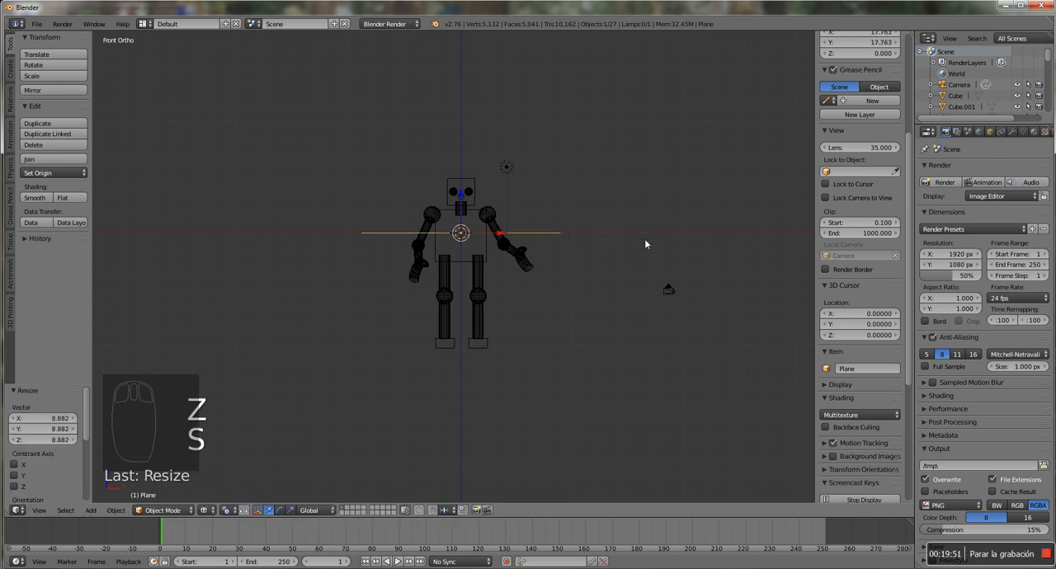
{"action": "middle_click_drag", "start_coordinate": [613, 248], "coordinate": [596, 266]}
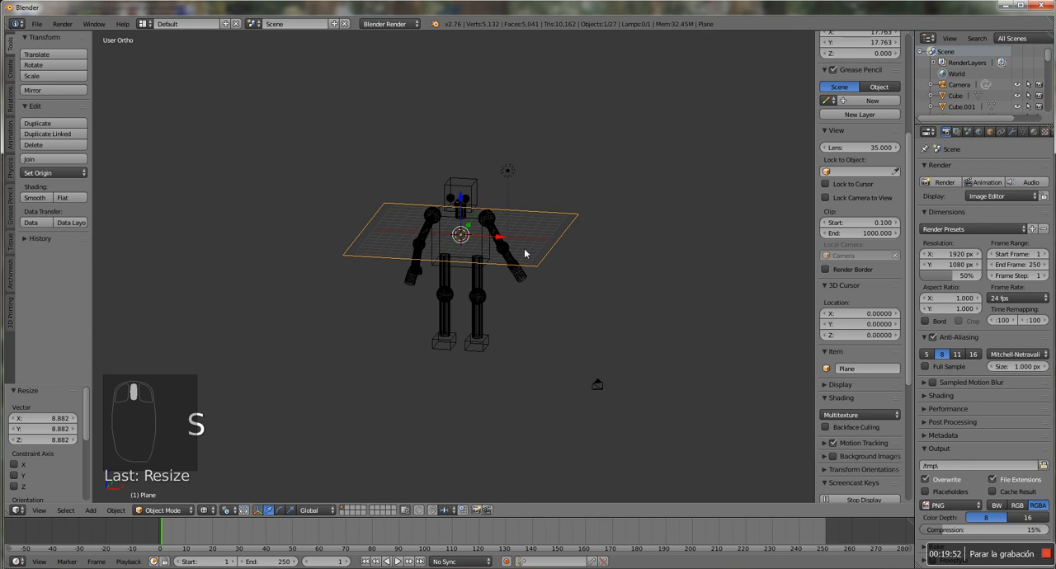
{"action": "key", "text": "s"}
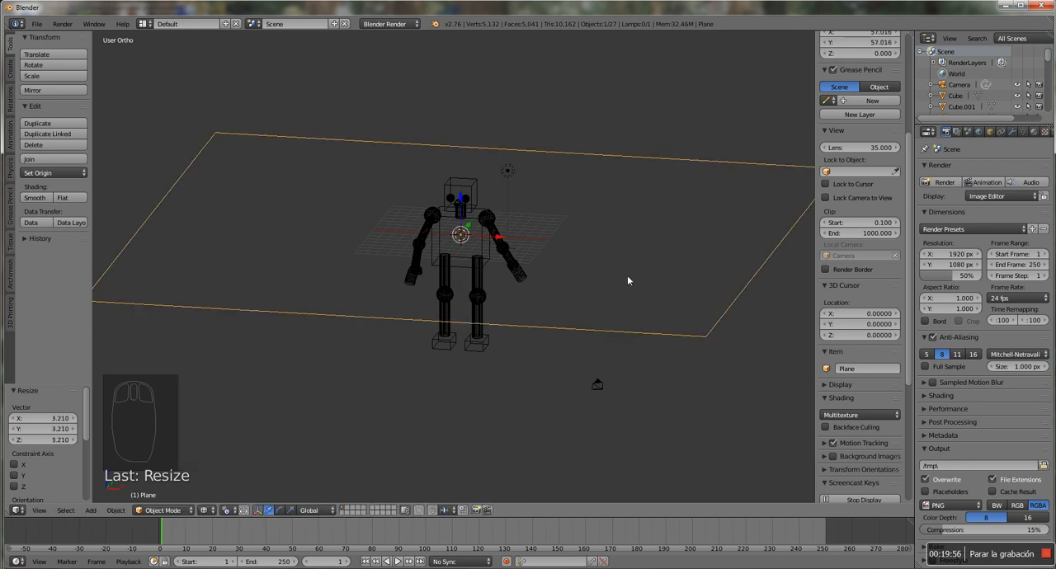
Lower the plane about 10.135 along Z to the robot's feet and enlarge it about 4.687 times as a floor
{"action": "key", "text": "z"}
{"action": "left_click_drag", "start_coordinate": [461, 198], "coordinate": [433, 307]}
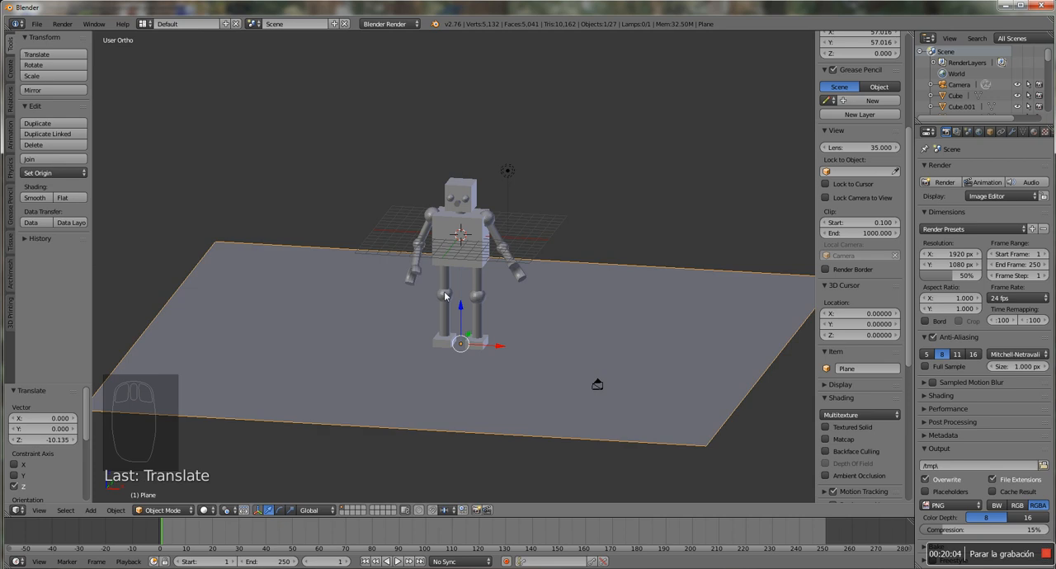
{"action": "key", "text": "s"}
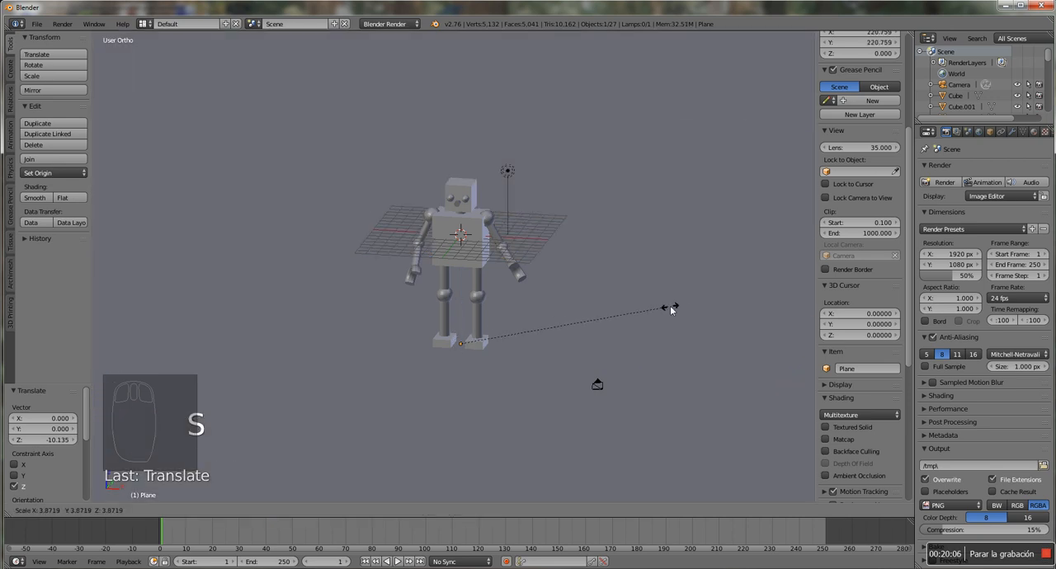
{"action": "left_click", "coordinate": [714, 306]}
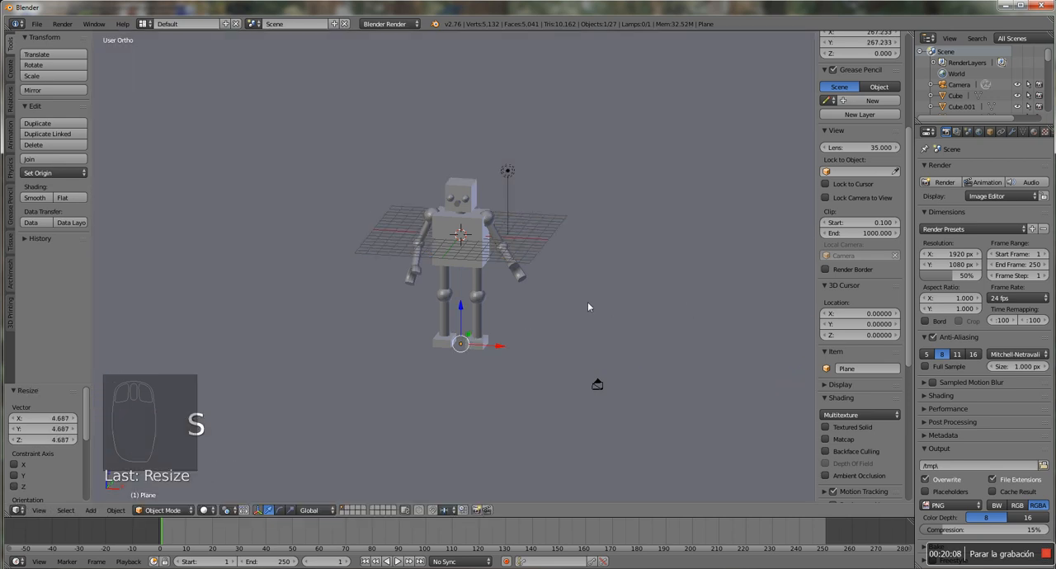
Select the scene lamp above the robot and change its type to Sun
{"action": "right_click", "coordinate": [508, 171]}
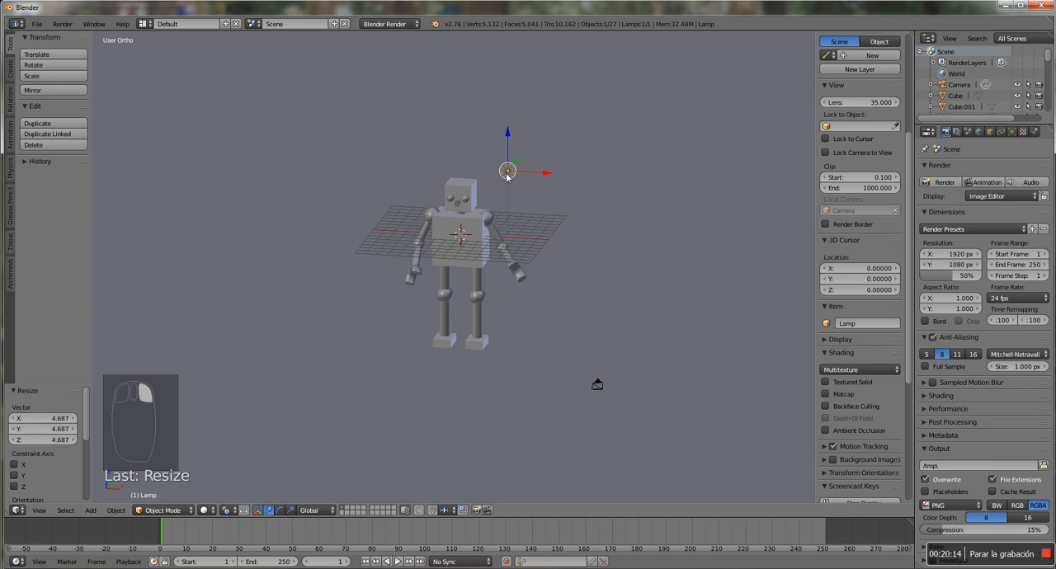
{"action": "scroll", "coordinate": [525, 171], "scroll_direction": "up", "scroll_amount": 2}
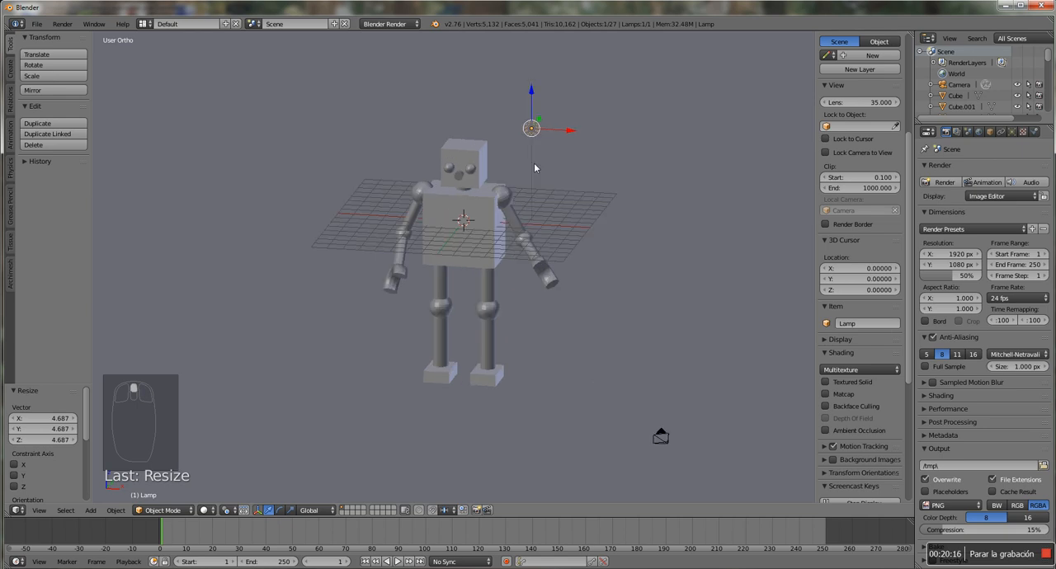
{"action": "key", "text": "KP_1"}
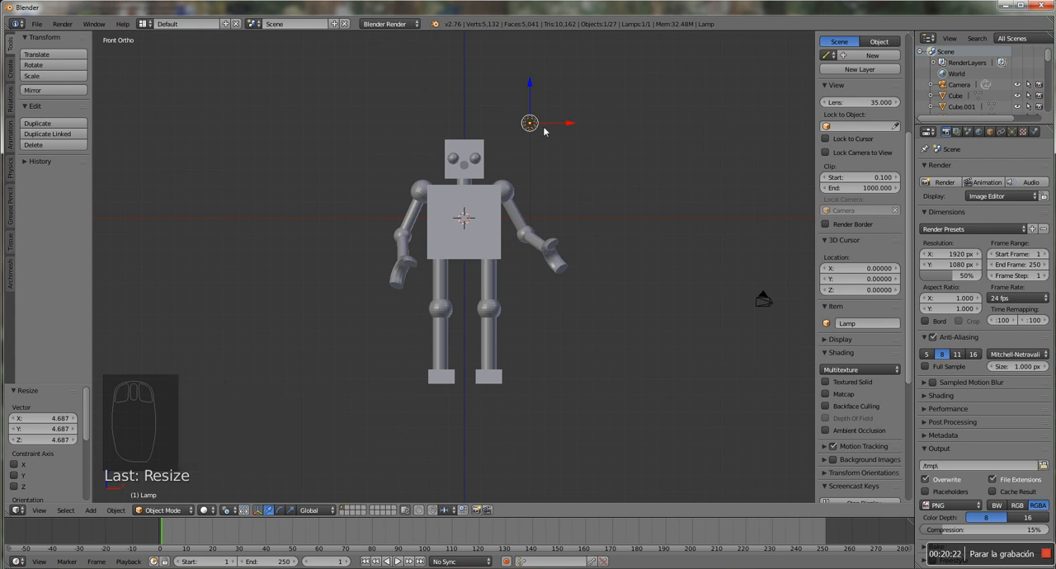
{"action": "left_click", "coordinate": [1012, 133]}
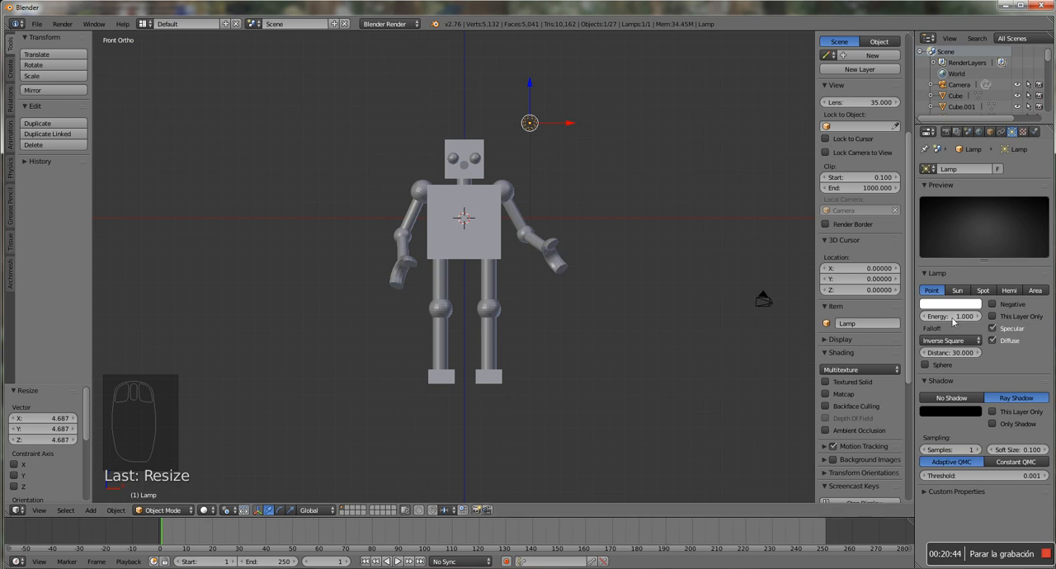
{"action": "left_click", "coordinate": [956, 292]}
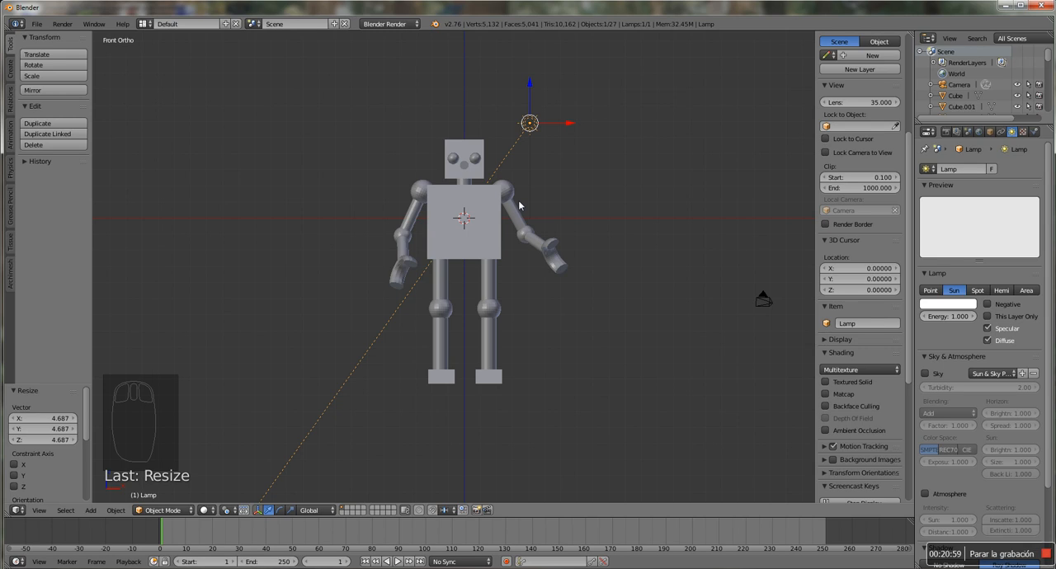
Rotate the sun lamp about -56.2° in front view and about -42.2° in right side view
{"action": "key", "text": "r"}
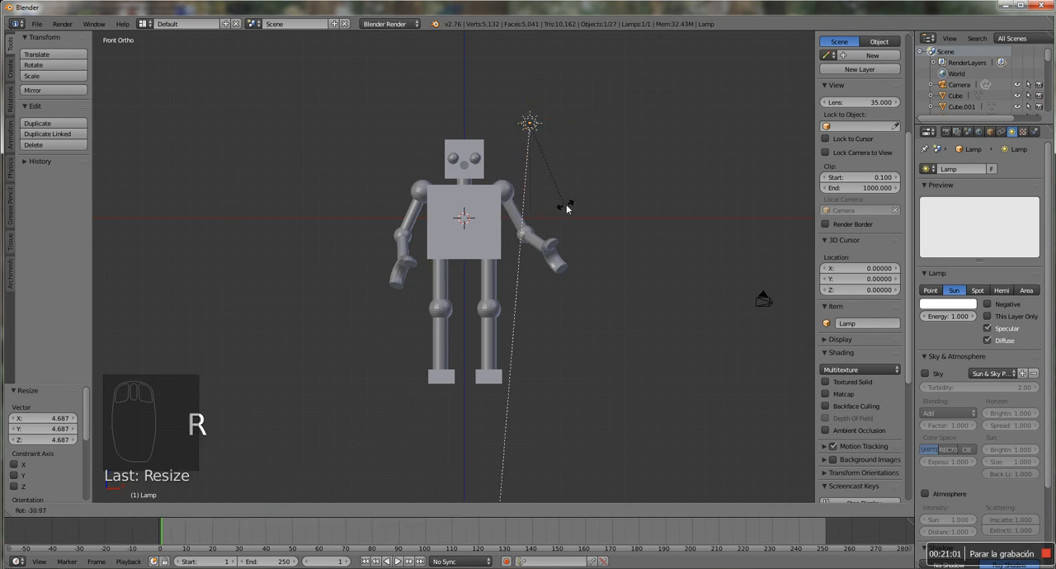
{"action": "left_click", "coordinate": [622, 206]}
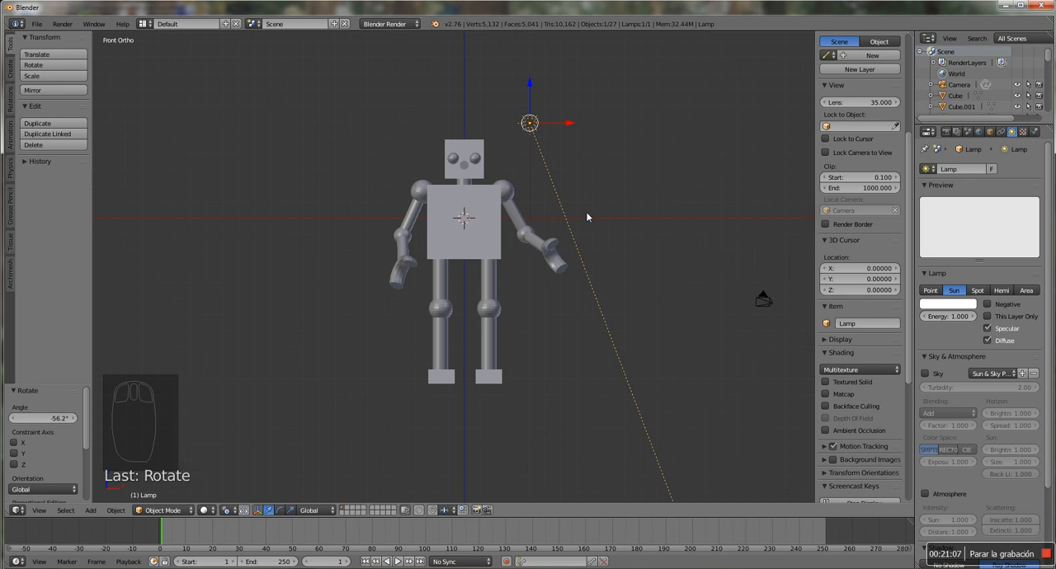
{"action": "key", "text": "KP_3"}
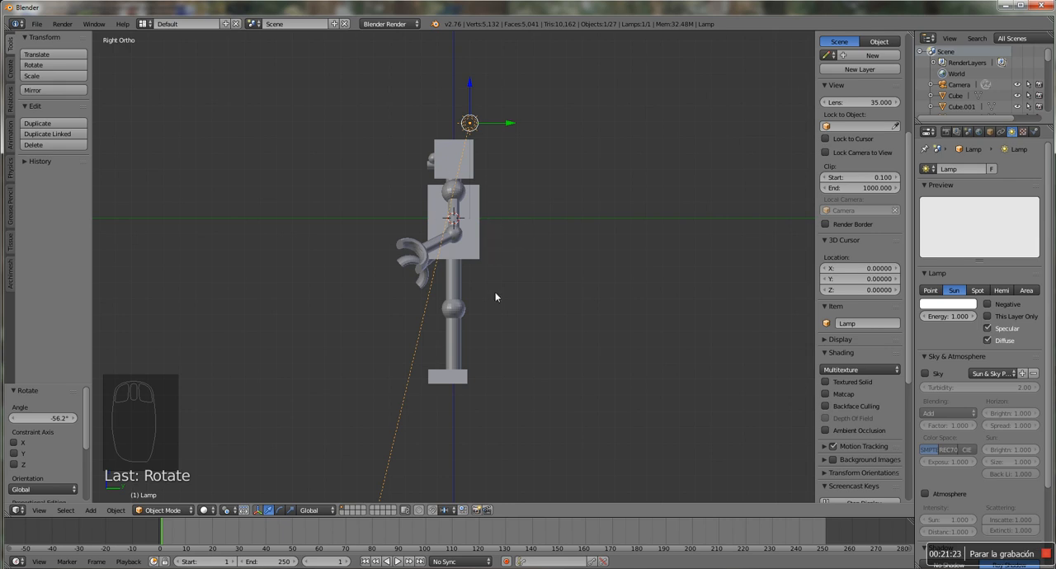
{"action": "key", "text": "r"}
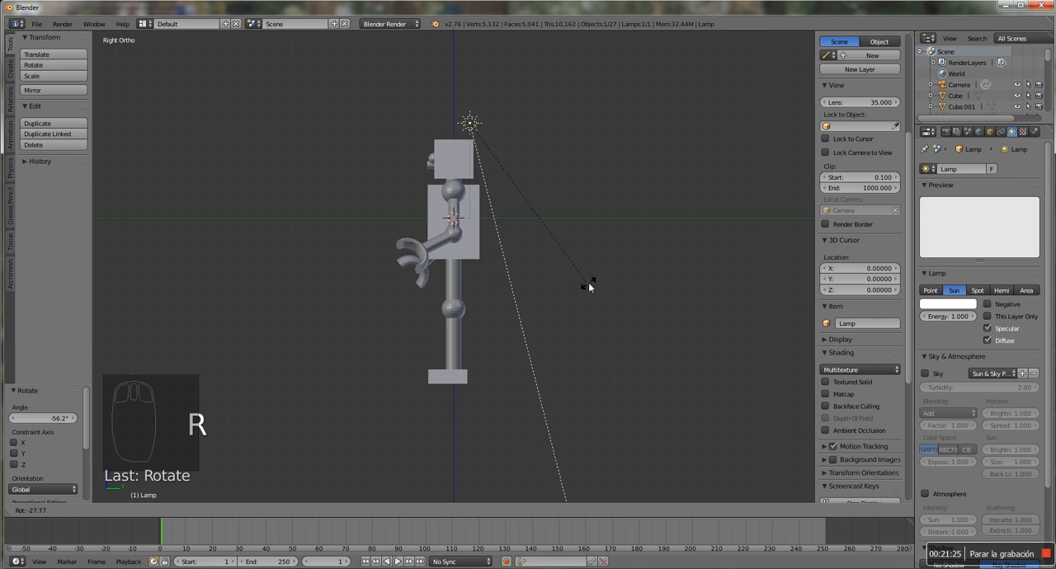
{"action": "left_click", "coordinate": [635, 263]}
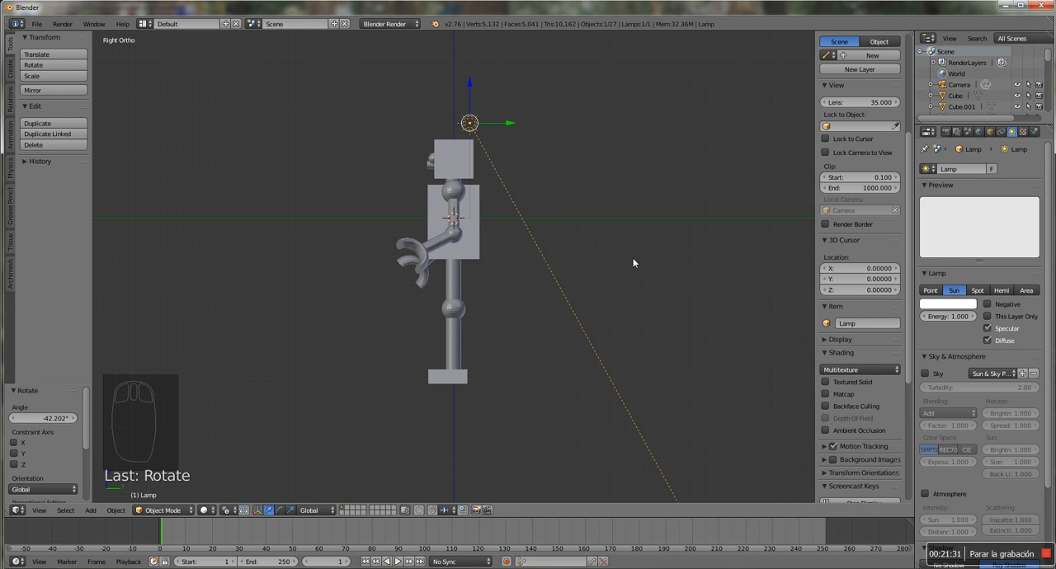
Render the current frame to check the sun lighting and return to the 3D view
{"action": "left_click", "coordinate": [947, 134]}
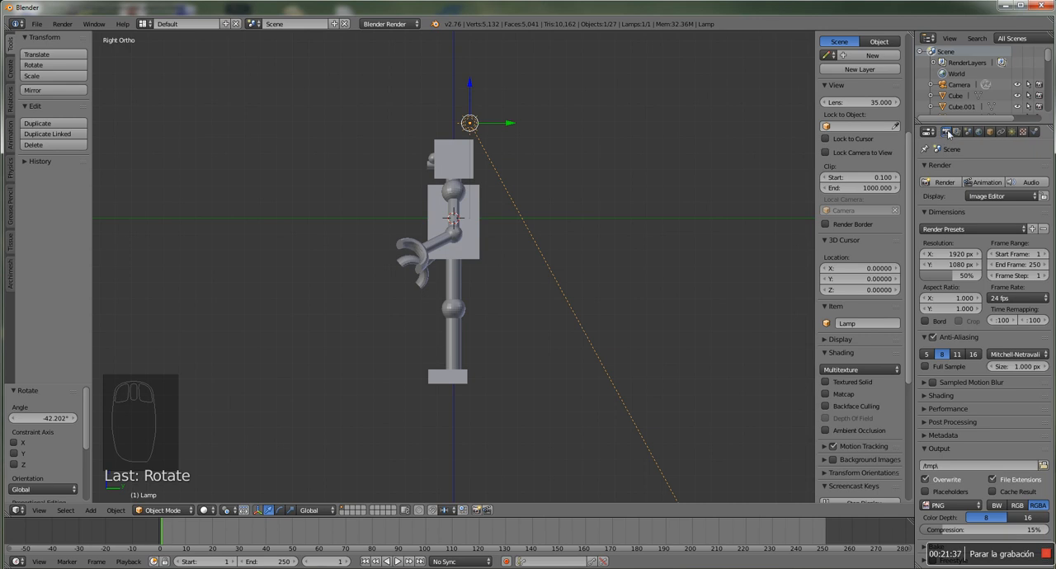
{"action": "left_click", "coordinate": [944, 183]}
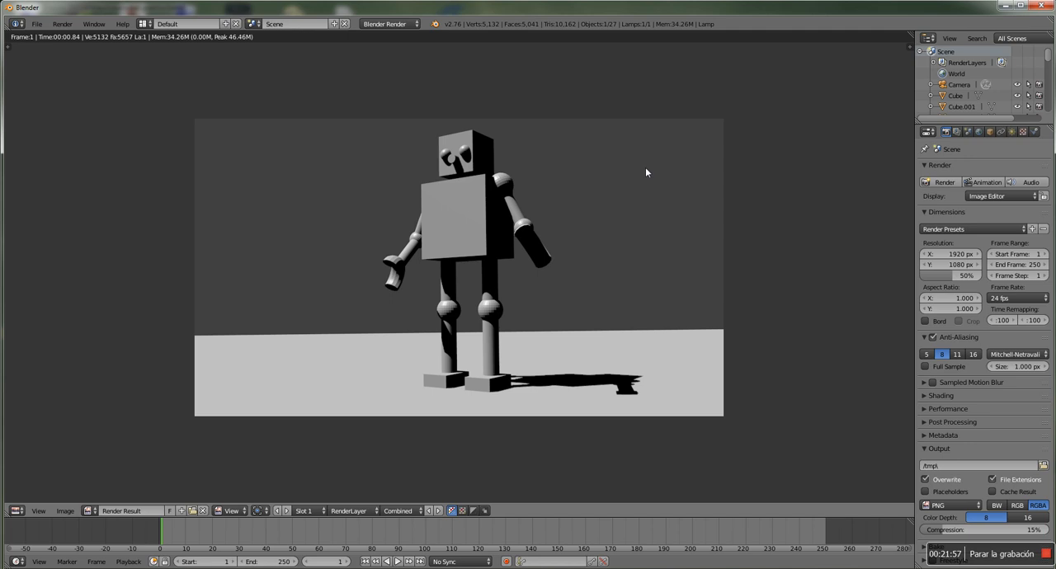
{"action": "key", "text": "Escape"}
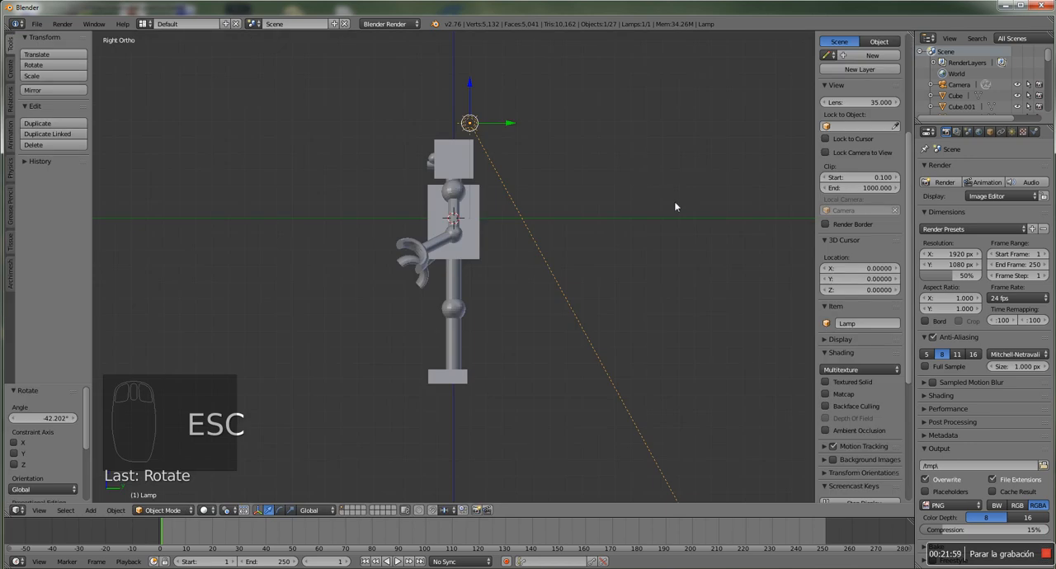
Enable Sky and Atmosphere for the sun lamp, rendering the frame after each change
{"action": "left_click", "coordinate": [1013, 132]}
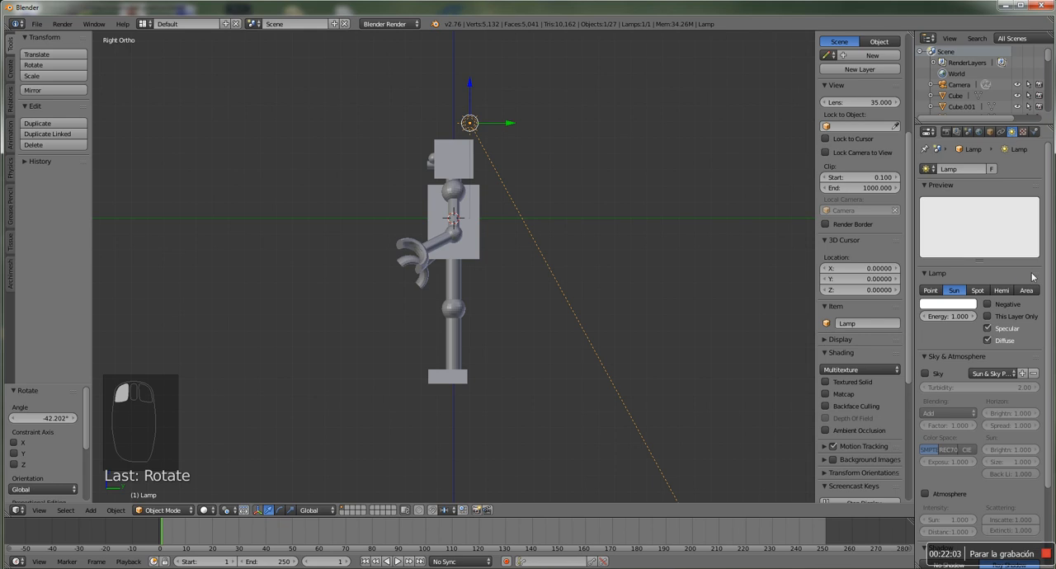
{"action": "scroll", "coordinate": [1012, 409], "scroll_direction": "down", "scroll_amount": 3}
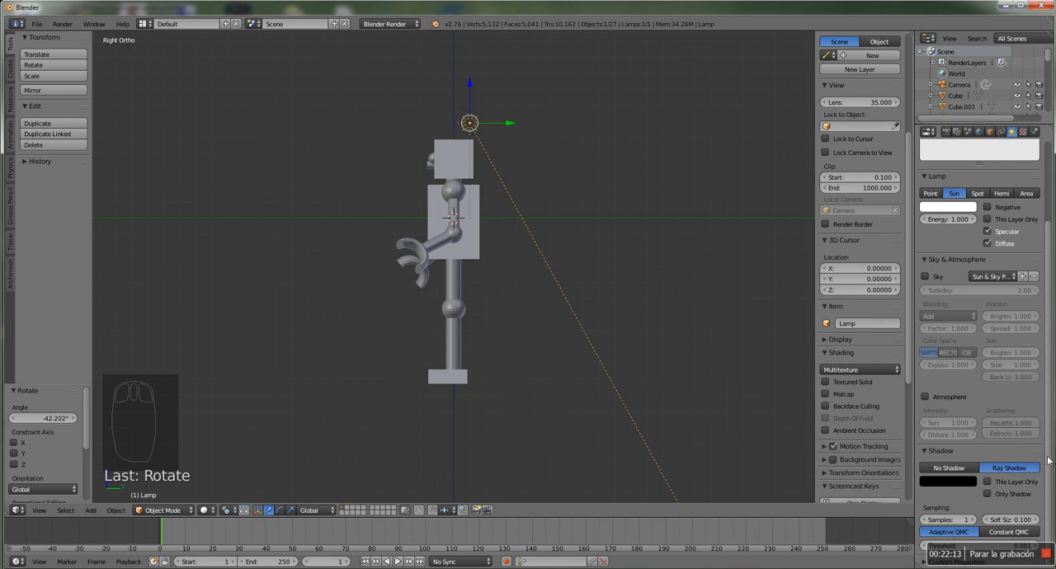
{"action": "left_click_drag", "start_coordinate": [1048, 460], "coordinate": [1049, 416]}
{"action": "left_click", "coordinate": [926, 325]}
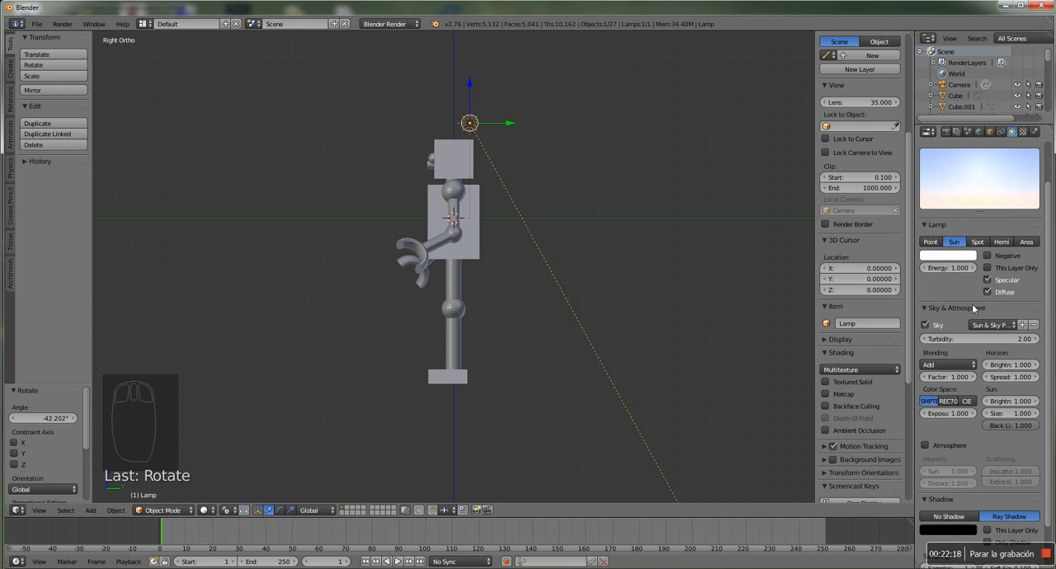
{"action": "key", "text": "F12"}
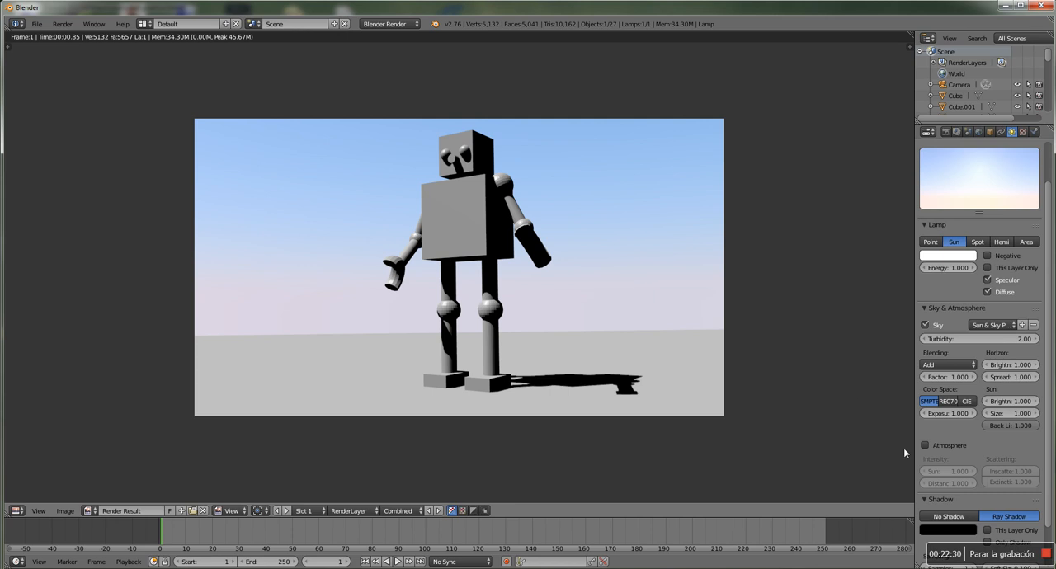
{"action": "left_click", "coordinate": [925, 446]}
{"action": "key", "text": "F12"}
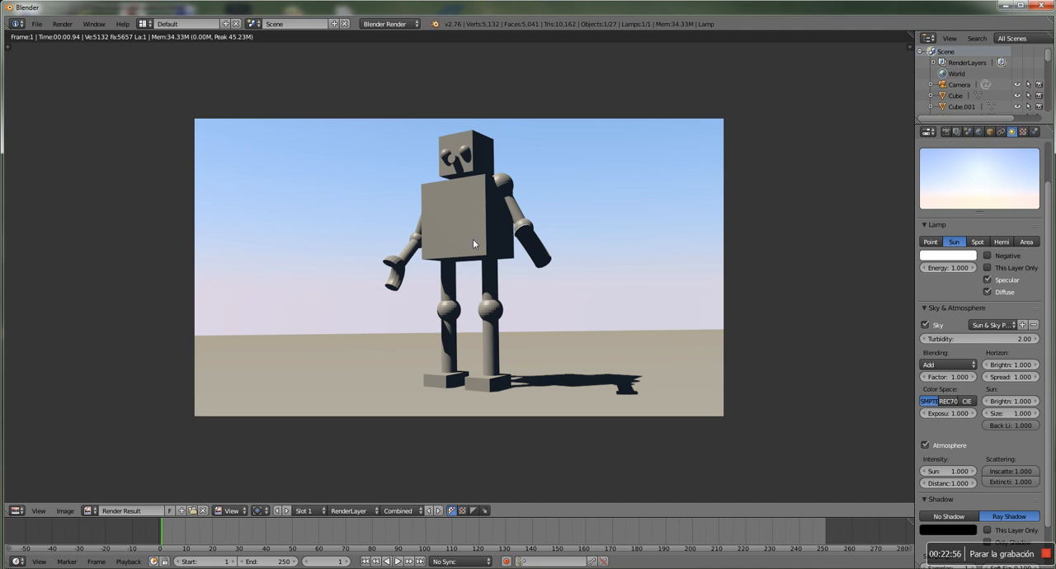
Select the robot's head in front view and darken its material's diffuse colour slightly to light grey
{"action": "key", "text": "Escape"}
{"action": "key", "text": "KP_1"}
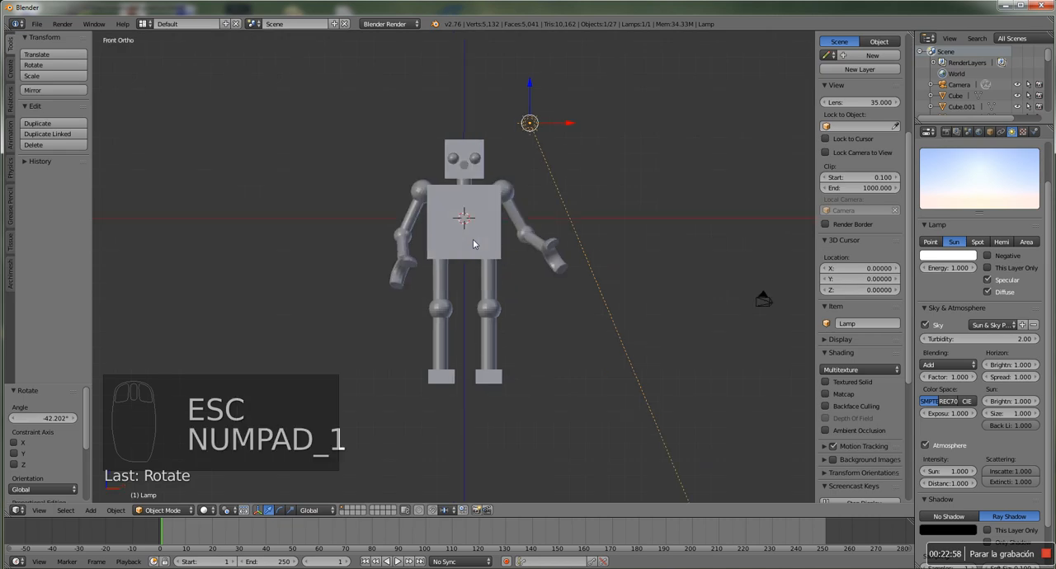
{"action": "right_click", "coordinate": [461, 145]}
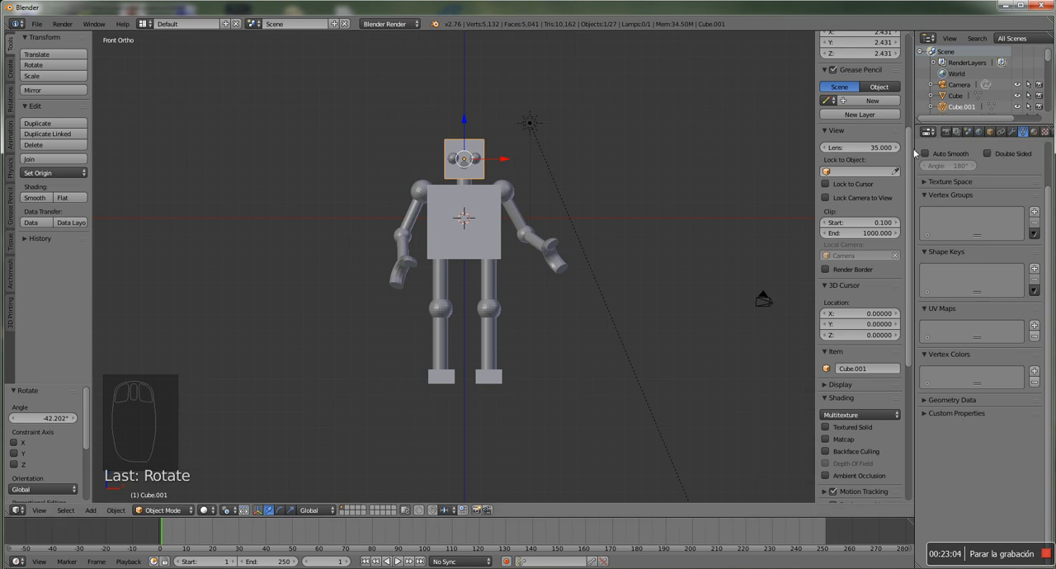
{"action": "left_click_drag", "start_coordinate": [914, 152], "coordinate": [873, 150]}
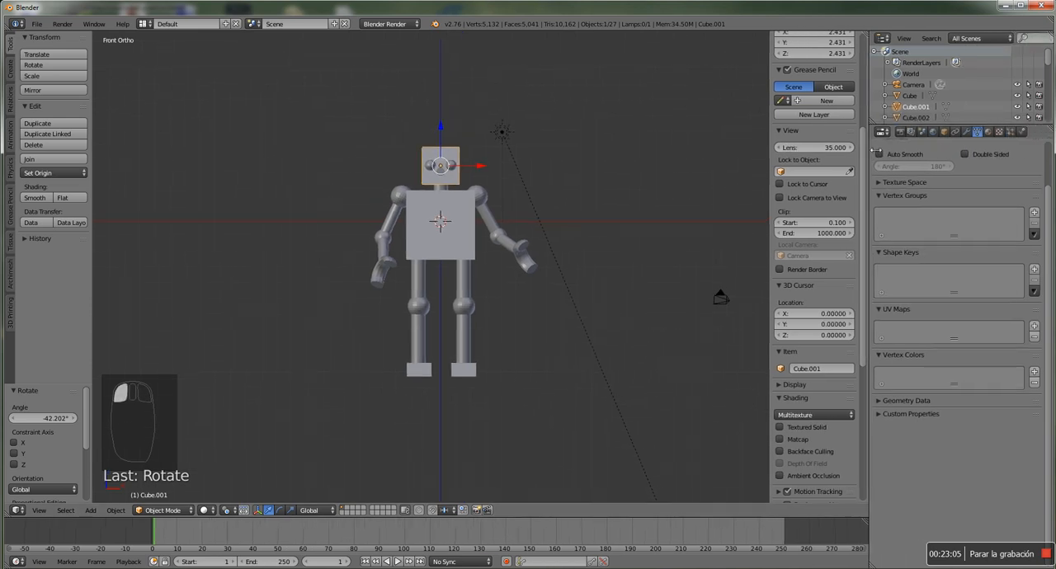
{"action": "left_click", "coordinate": [989, 133]}
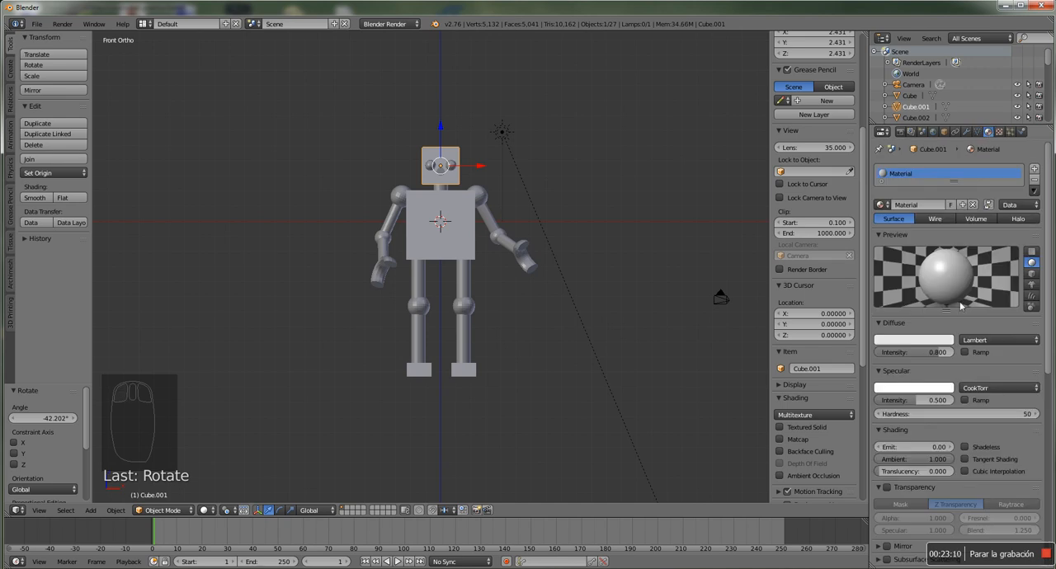
{"action": "left_click", "coordinate": [914, 341]}
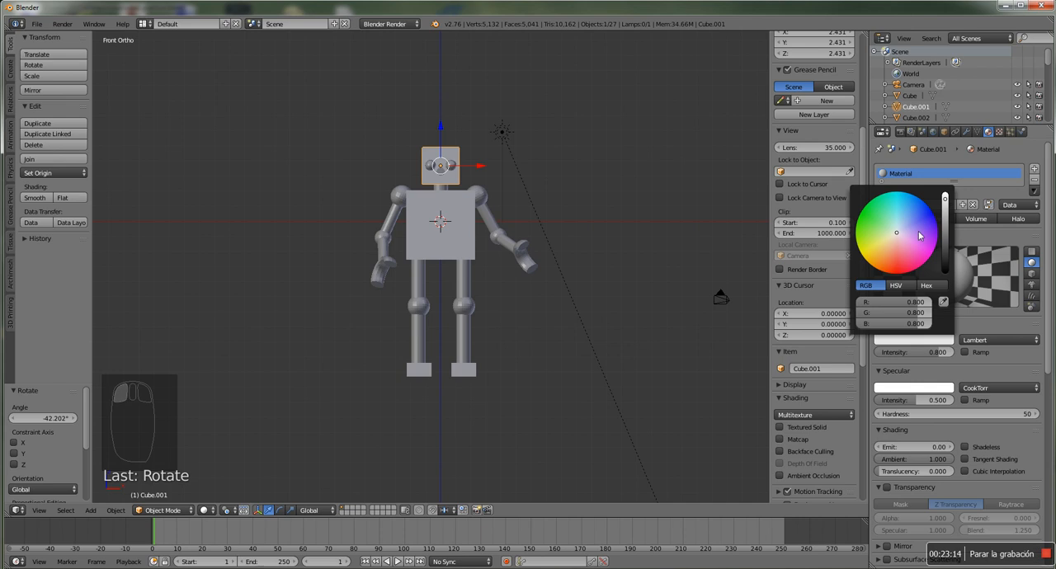
{"action": "left_click_drag", "start_coordinate": [945, 213], "coordinate": [946, 206]}
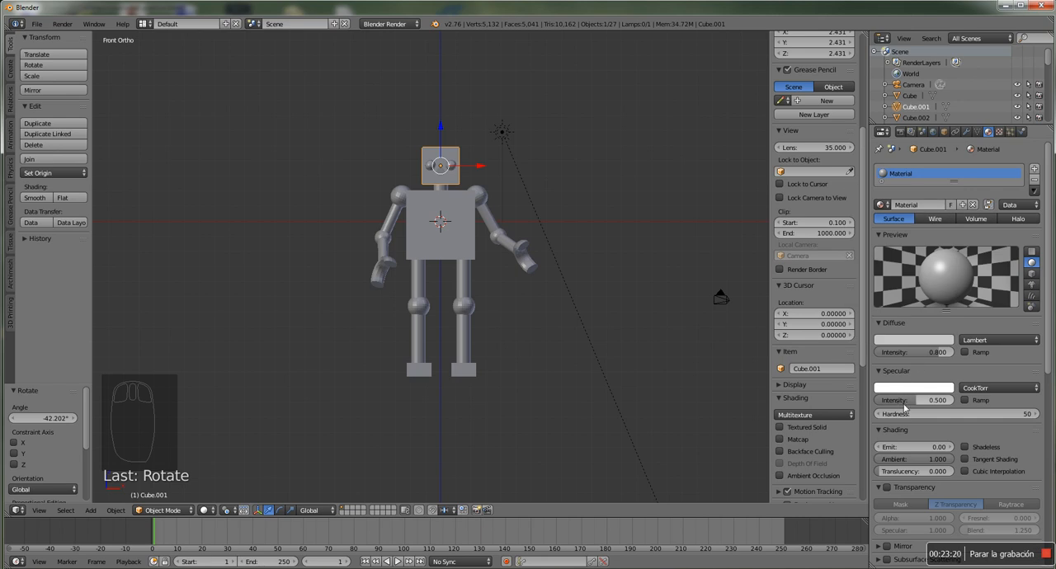
Enable Mirror on the head's material and set its reflectivity to 0.146
{"action": "scroll", "coordinate": [924, 404], "scroll_direction": "down", "scroll_amount": 3}
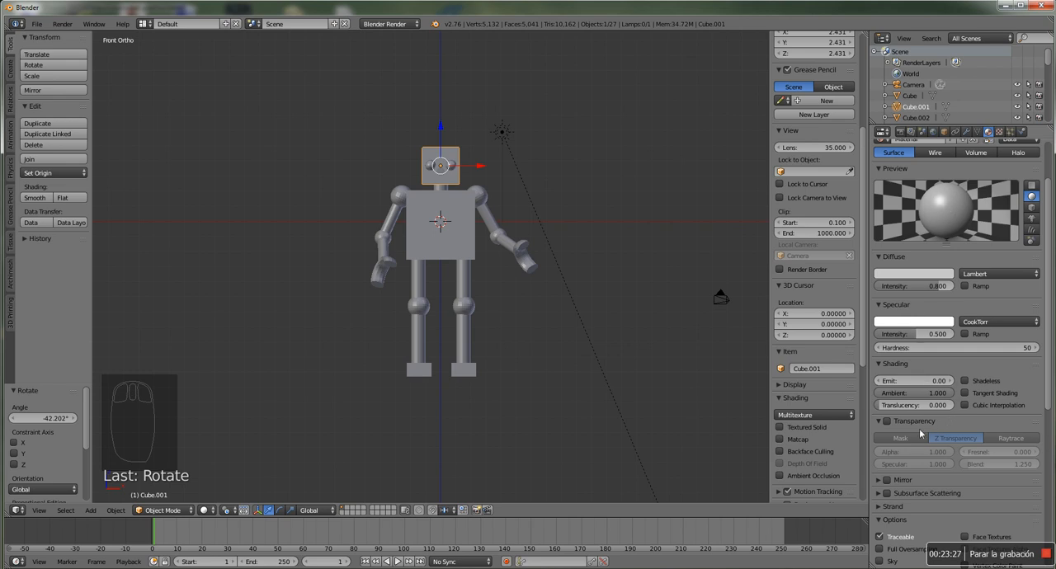
{"action": "left_click", "coordinate": [878, 422]}
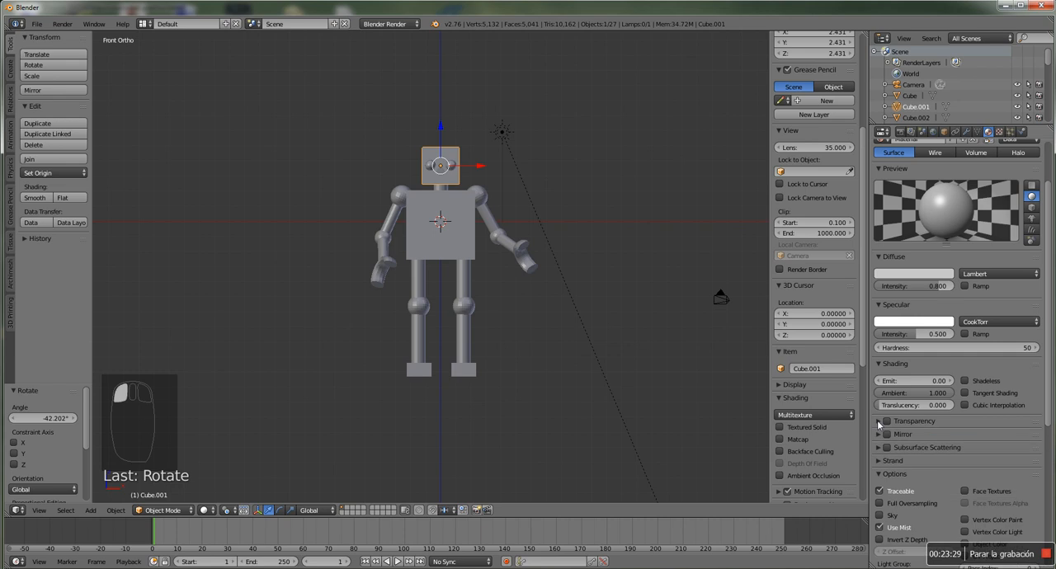
{"action": "left_click", "coordinate": [879, 365]}
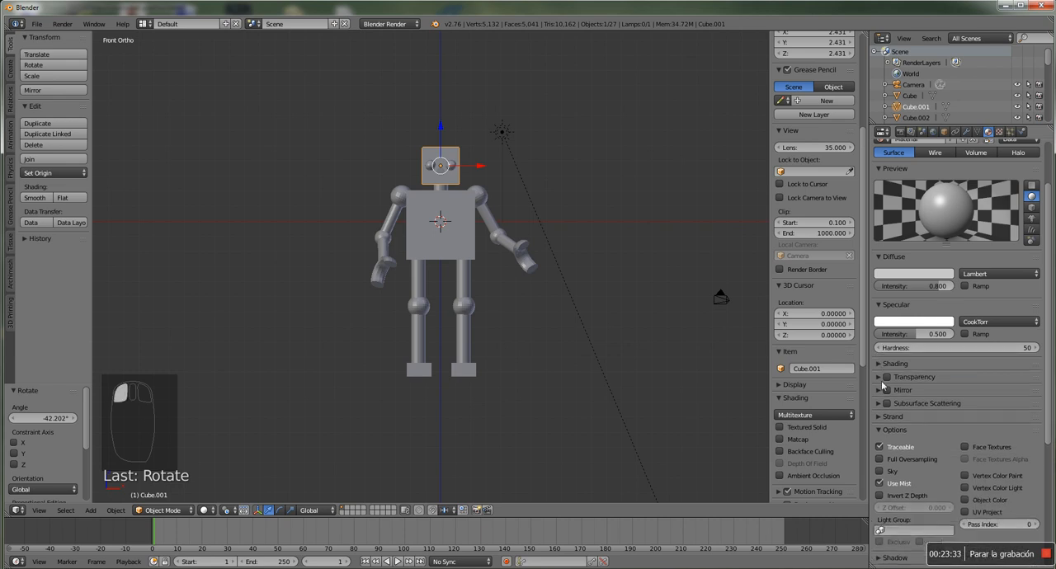
{"action": "left_click", "coordinate": [880, 390]}
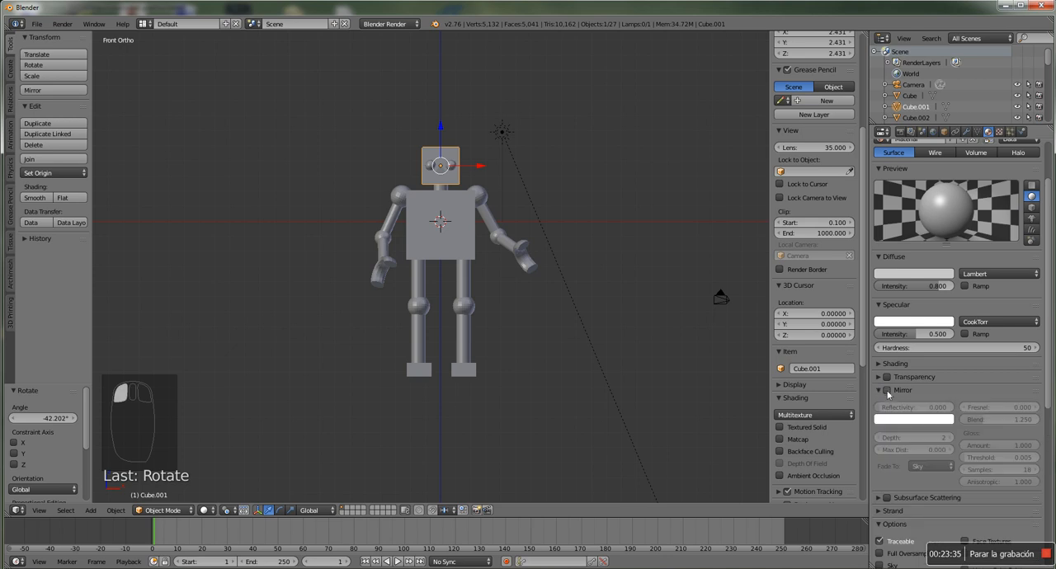
{"action": "left_click", "coordinate": [887, 390]}
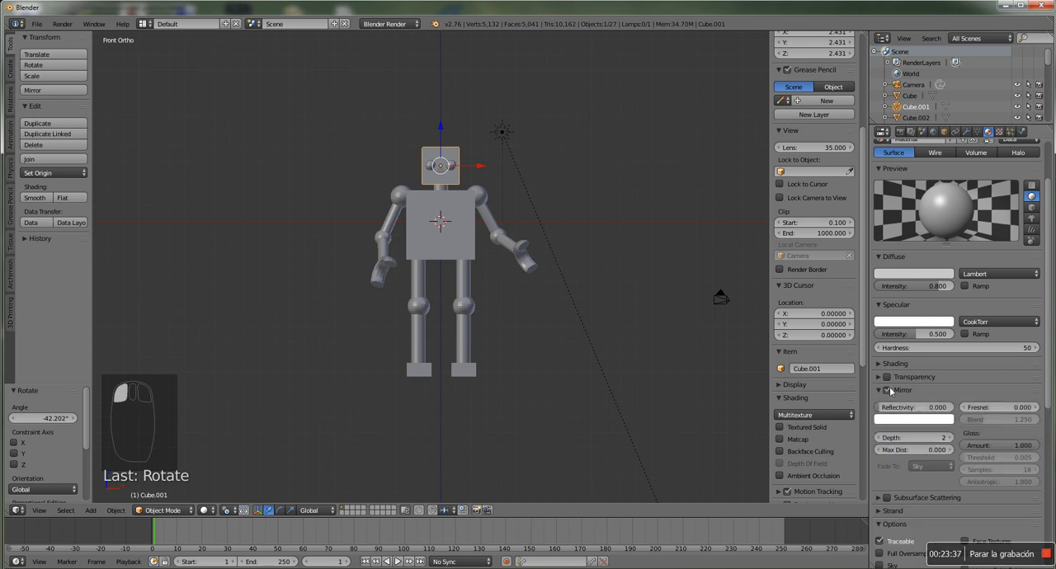
{"action": "left_click_drag", "start_coordinate": [907, 408], "coordinate": [919, 408]}
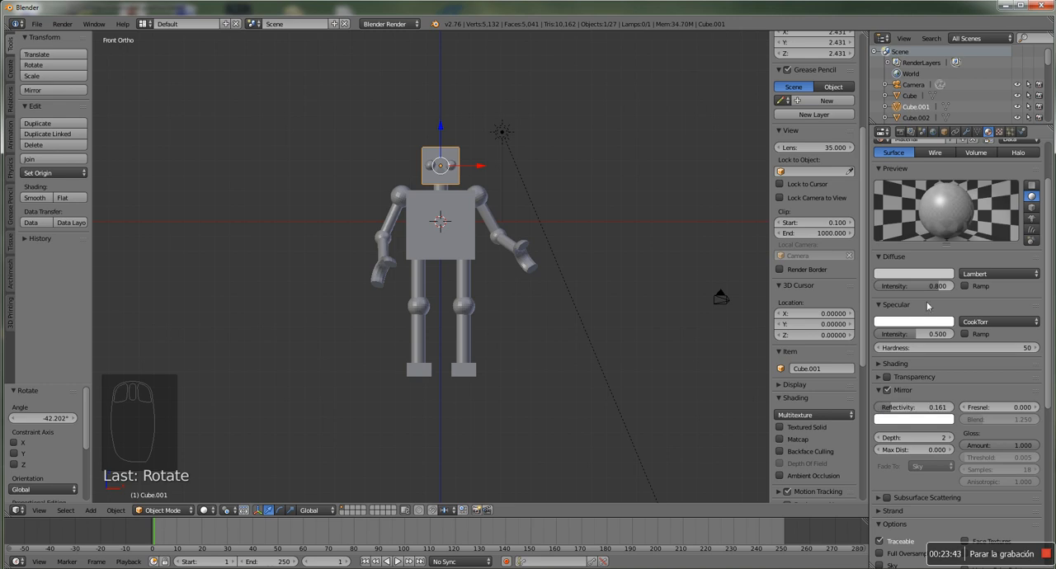
{"action": "left_click_drag", "start_coordinate": [895, 408], "coordinate": [894, 407]}
Rename the head's material as "glossy grey"
{"action": "scroll", "coordinate": [922, 198], "scroll_direction": "up", "scroll_amount": 3}
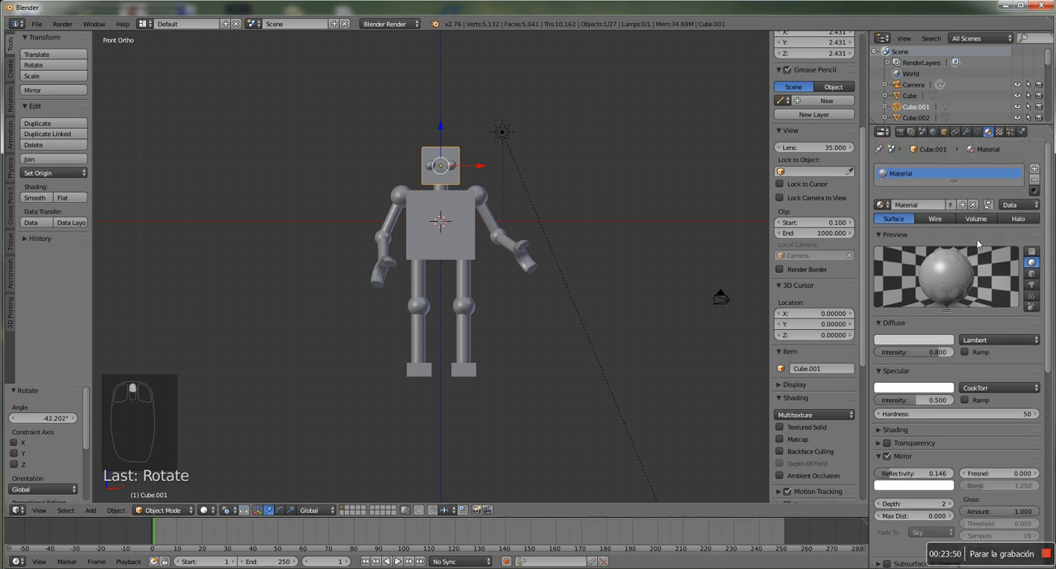
{"action": "left_click", "coordinate": [911, 205]}
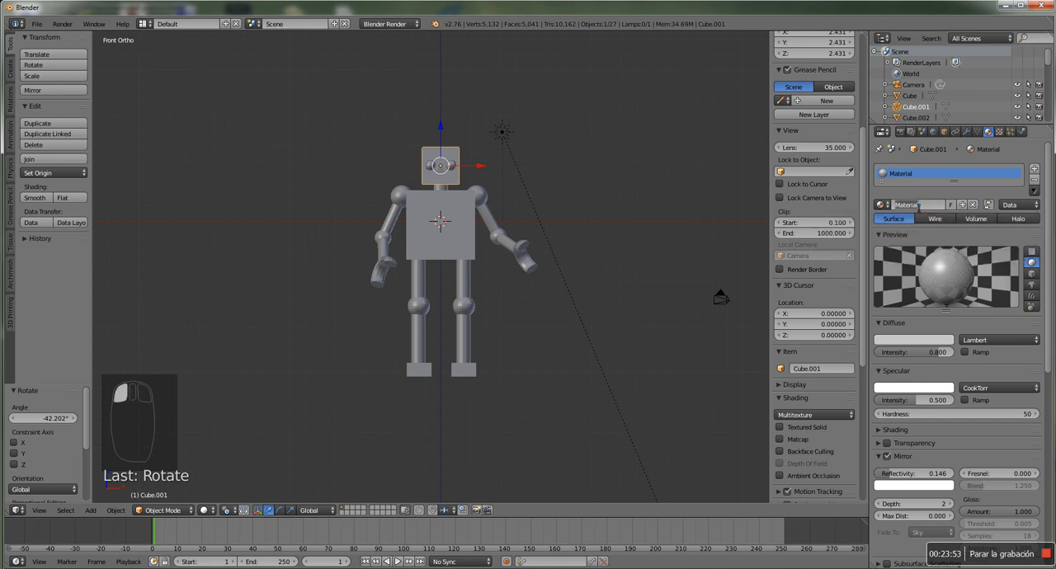
{"action": "key", "text": "BackSpace"}
{"action": "type", "text": "glossy grey"}
{"action": "key", "text": "Return"}
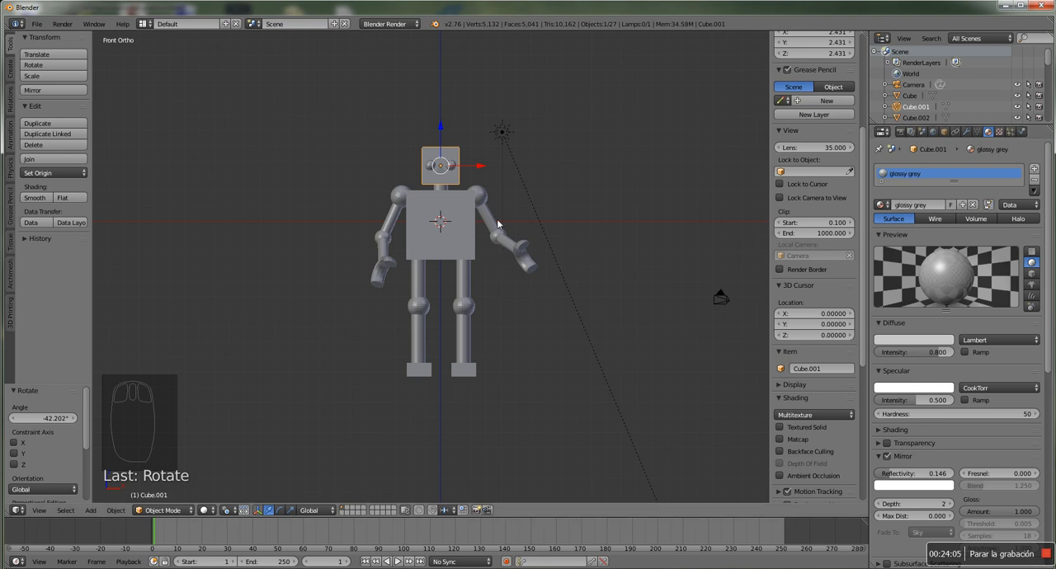
Give the shoulder sphere beside the sun lamp a new dark grey material with Mirror enabled at reflectivity 0.036
{"action": "right_click", "coordinate": [453, 204]}
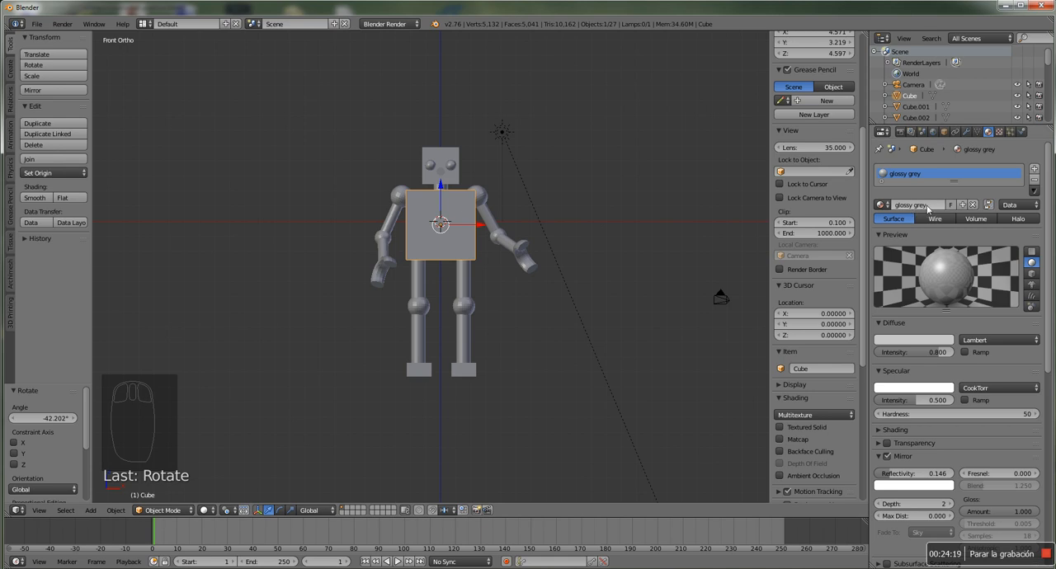
{"action": "right_click", "coordinate": [482, 197]}
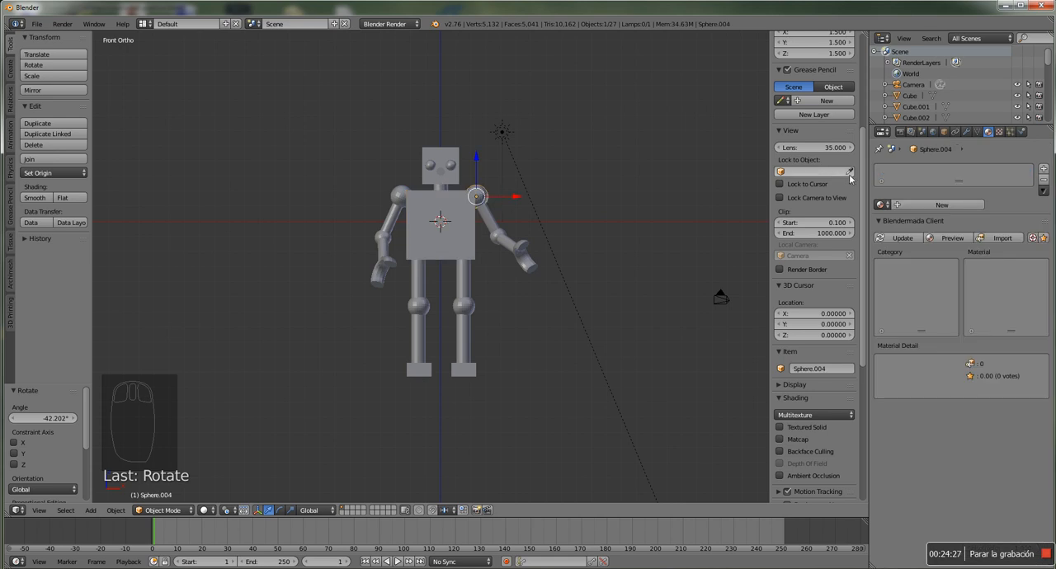
{"action": "left_click", "coordinate": [916, 204]}
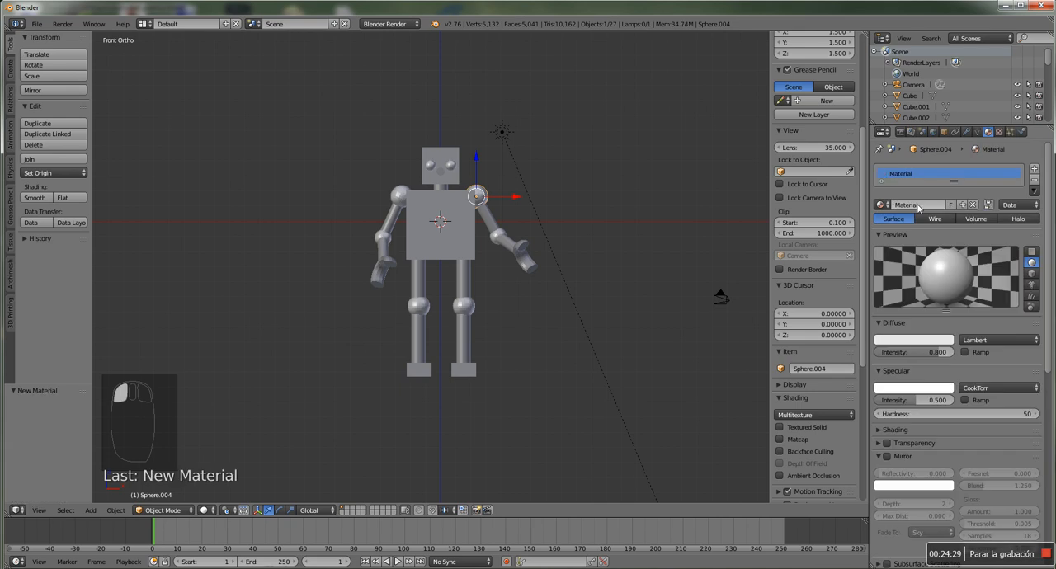
{"action": "left_click", "coordinate": [907, 340]}
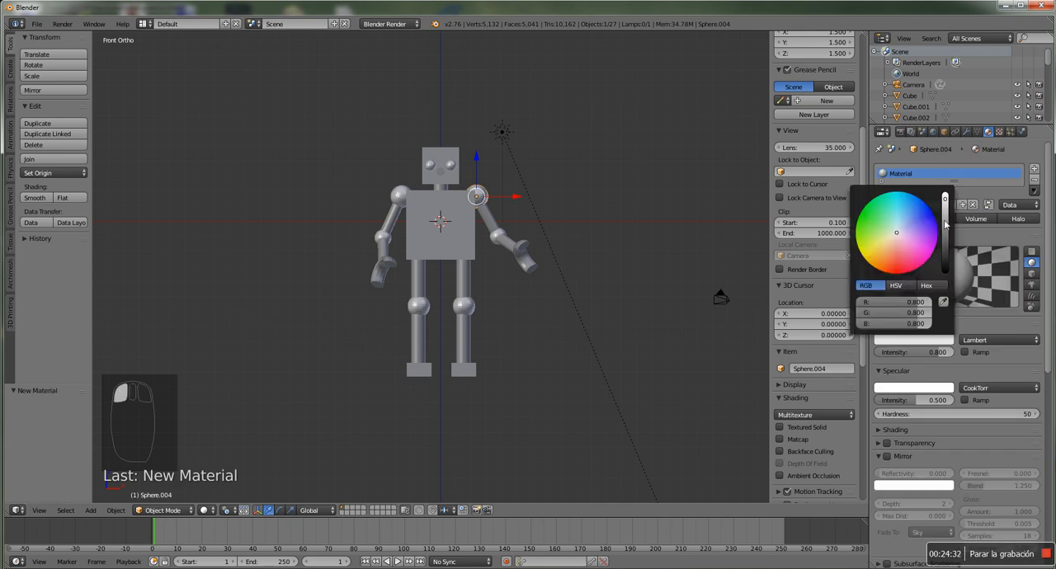
{"action": "left_click_drag", "start_coordinate": [944, 225], "coordinate": [944, 244]}
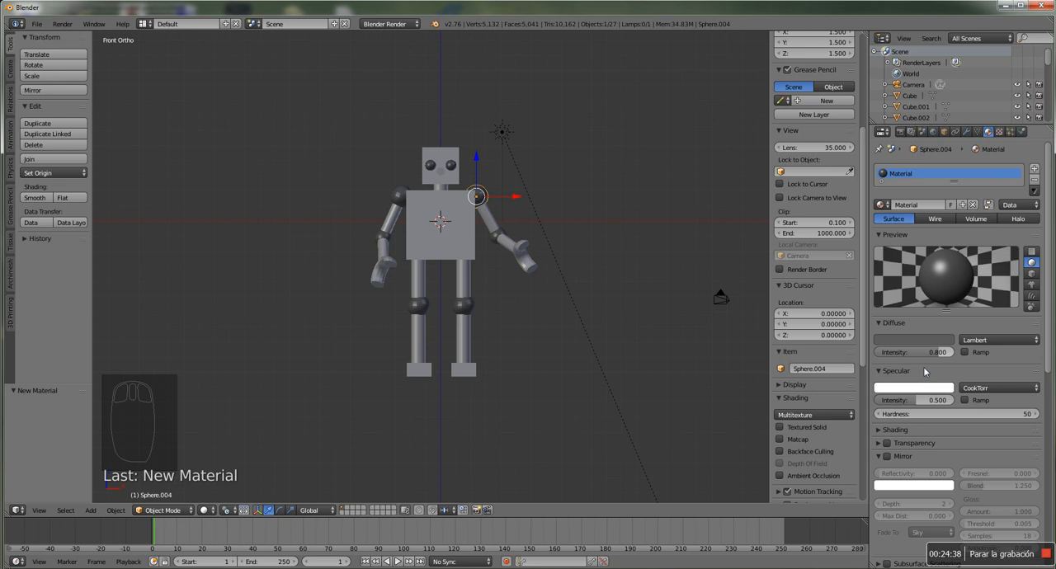
{"action": "left_click", "coordinate": [887, 457]}
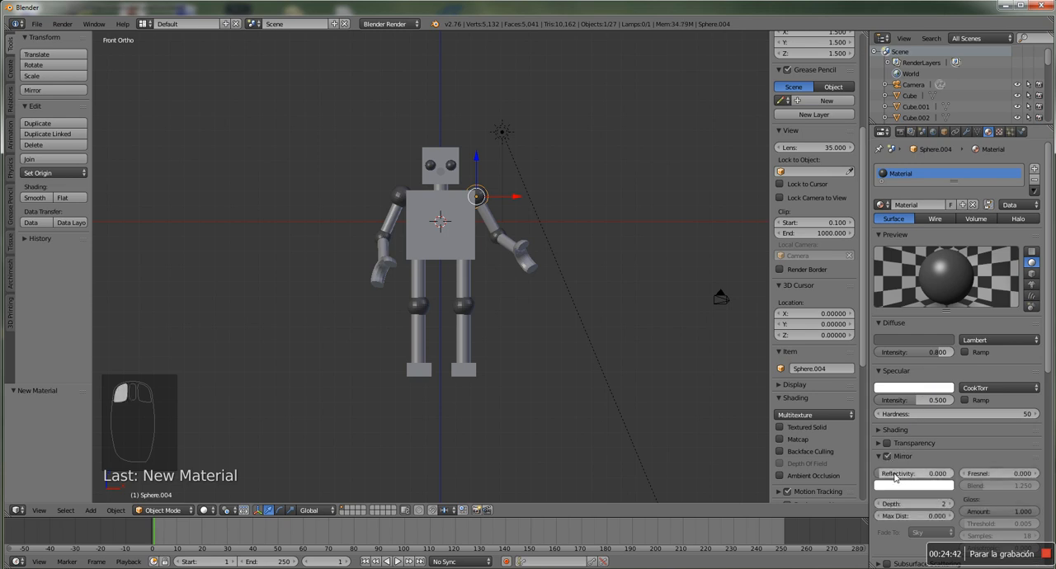
{"action": "left_click_drag", "start_coordinate": [883, 477], "coordinate": [884, 477]}
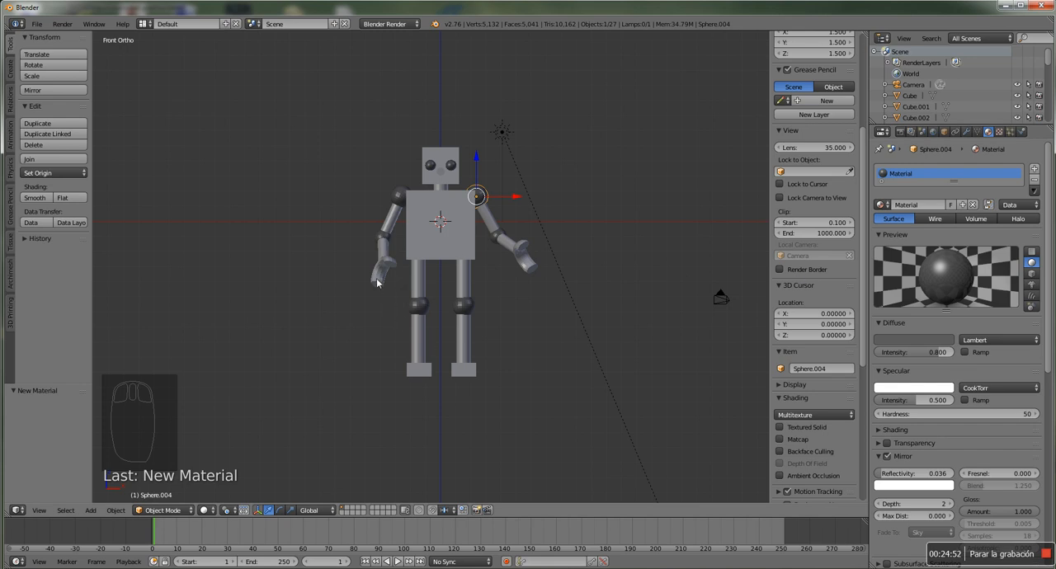
Assign the existing glossy grey material to the upper arm cylinder below that shoulder sphere
{"action": "right_click", "coordinate": [489, 223]}
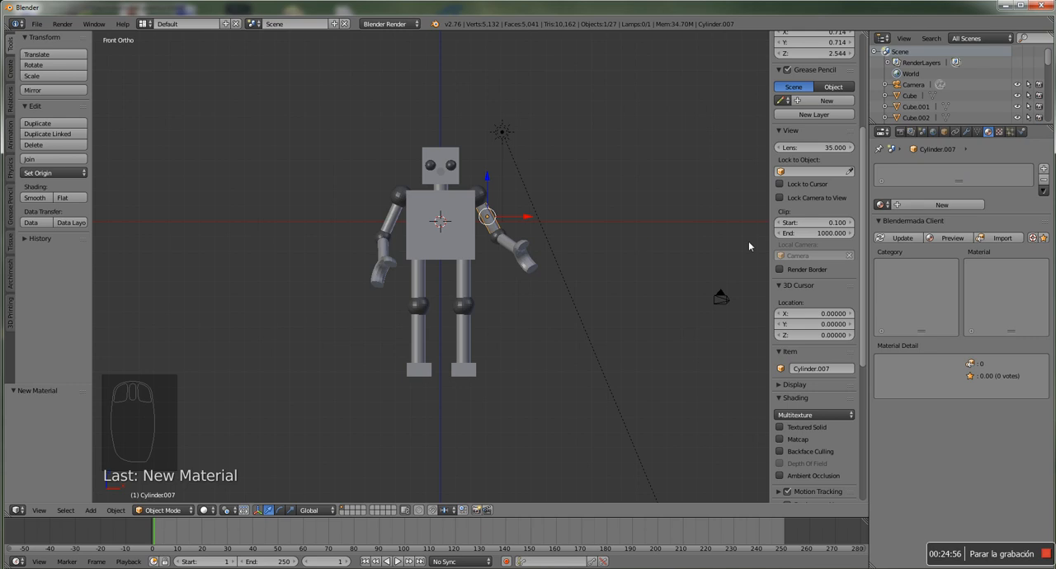
{"action": "left_click", "coordinate": [881, 205]}
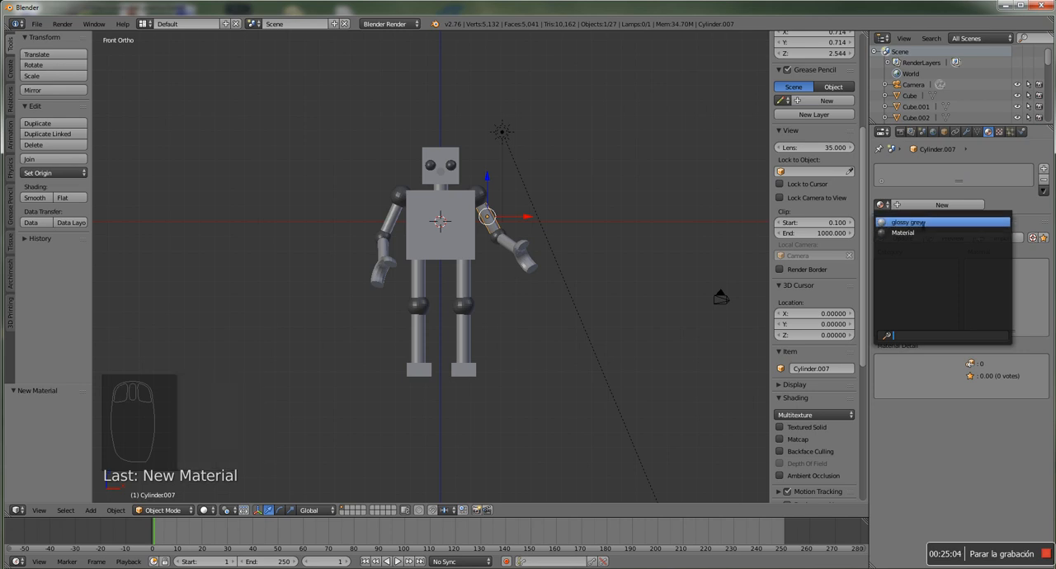
{"action": "left_click", "coordinate": [923, 223]}
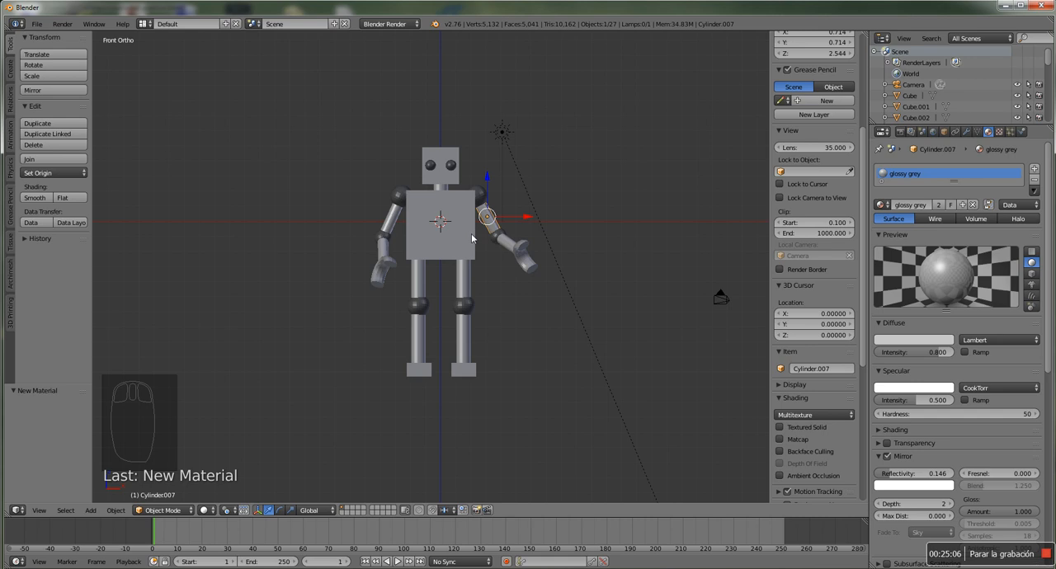
Assign the existing dark grey material named Material to the robot's torus hand
{"action": "right_click", "coordinate": [380, 286]}
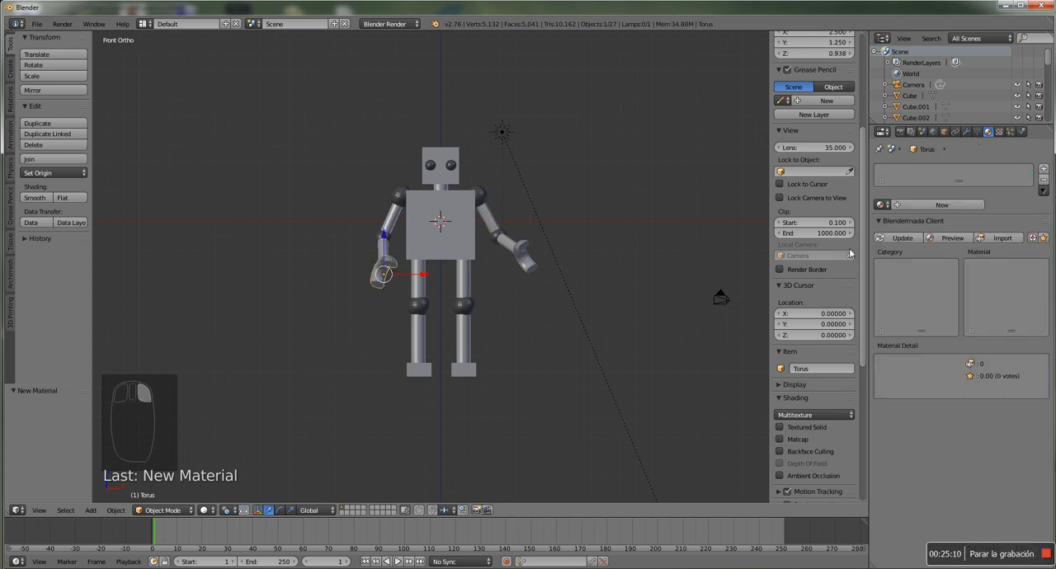
{"action": "left_click", "coordinate": [883, 205]}
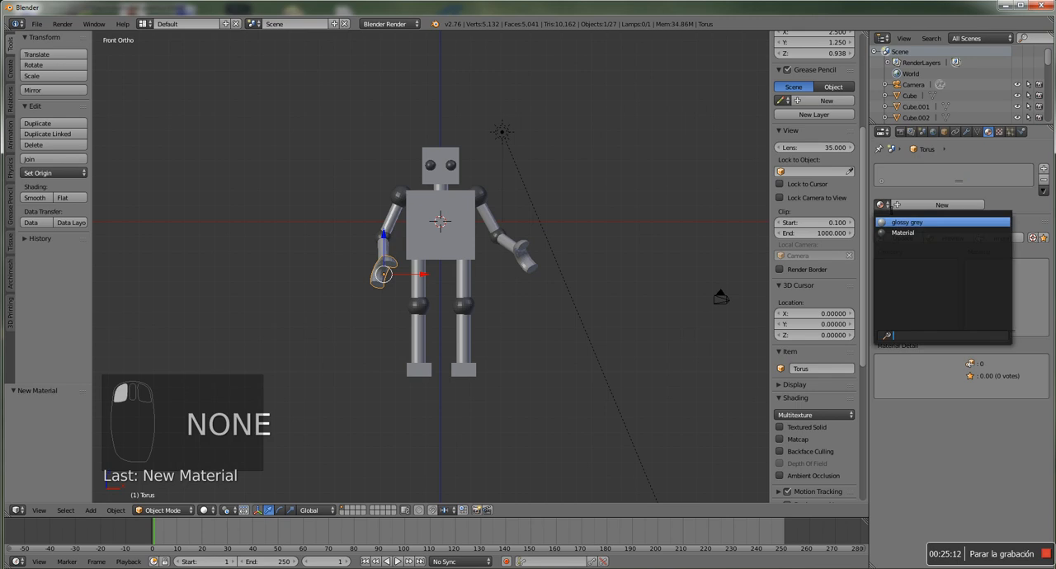
{"action": "left_click", "coordinate": [905, 234]}
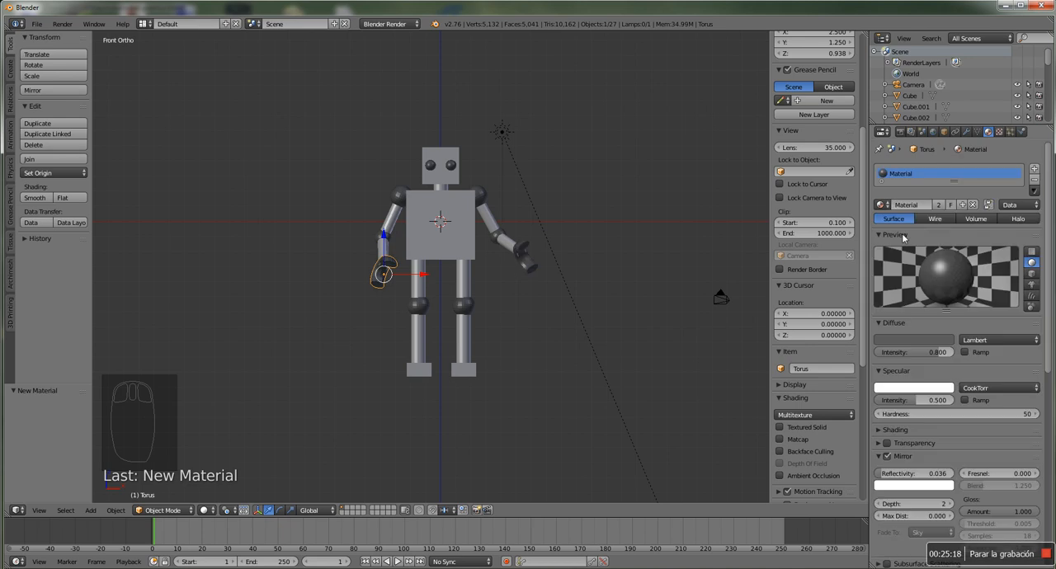
Try the dark grey Material on the nose cylinder, and switch it back to glossy grey
{"action": "right_click", "coordinate": [440, 172]}
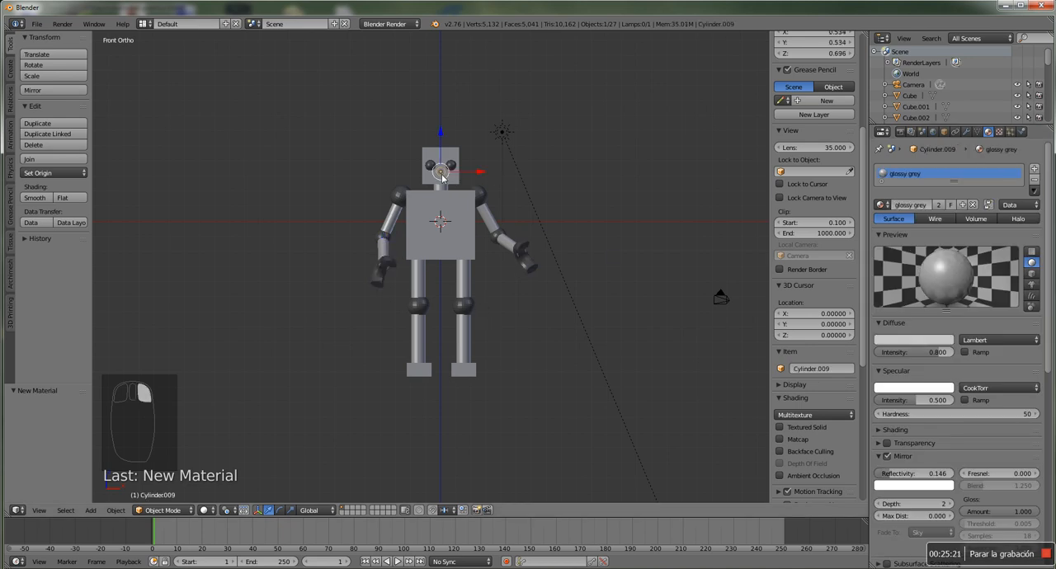
{"action": "left_click", "coordinate": [883, 205]}
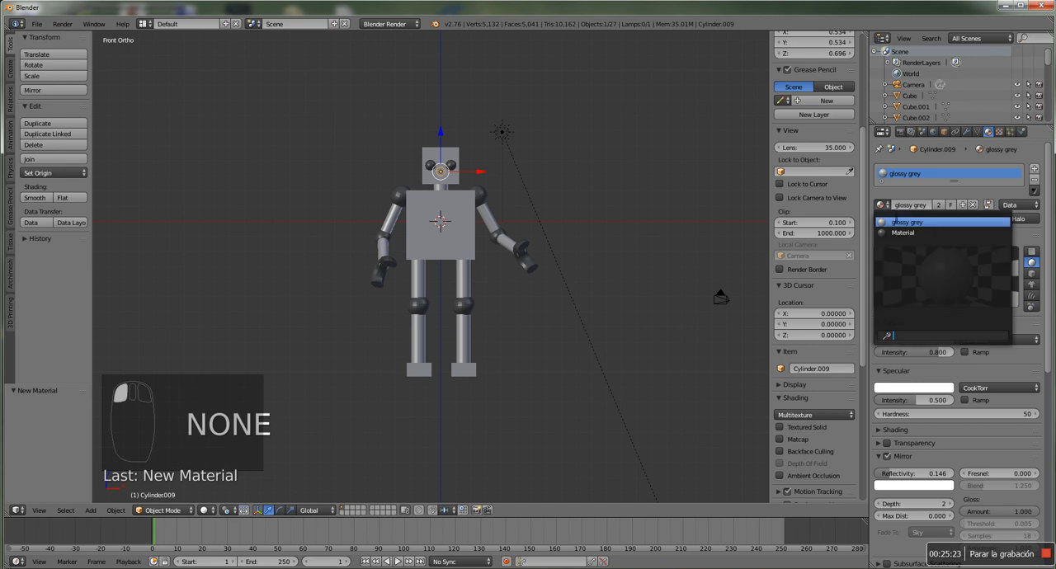
{"action": "left_click", "coordinate": [903, 232]}
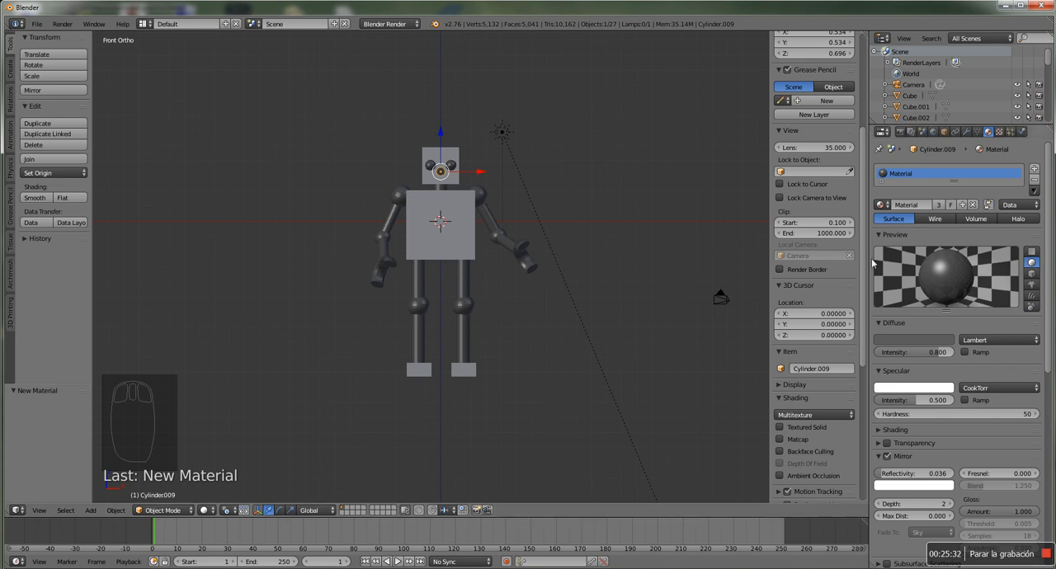
{"action": "left_click", "coordinate": [883, 205]}
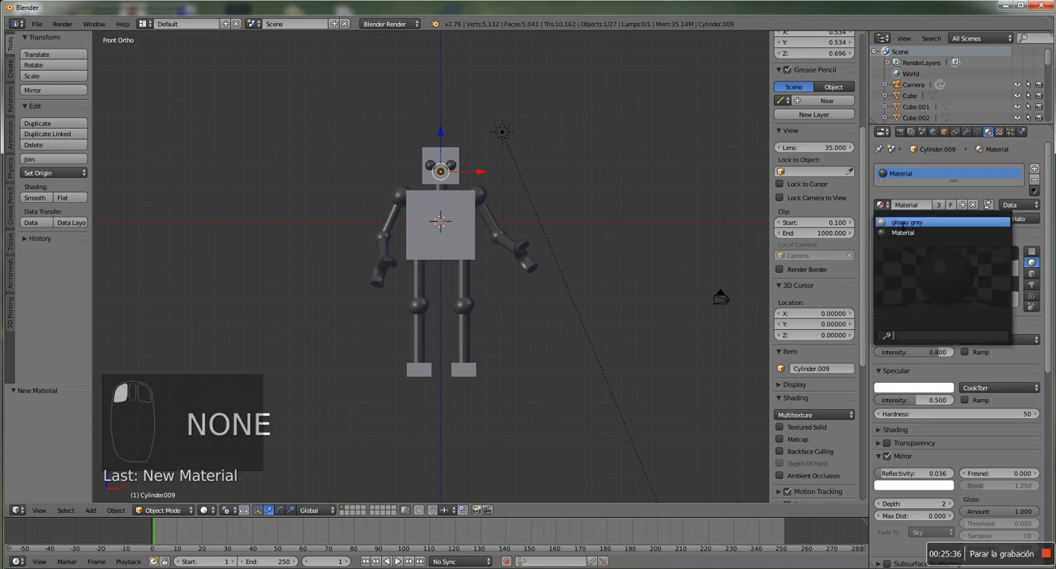
{"action": "left_click", "coordinate": [907, 222]}
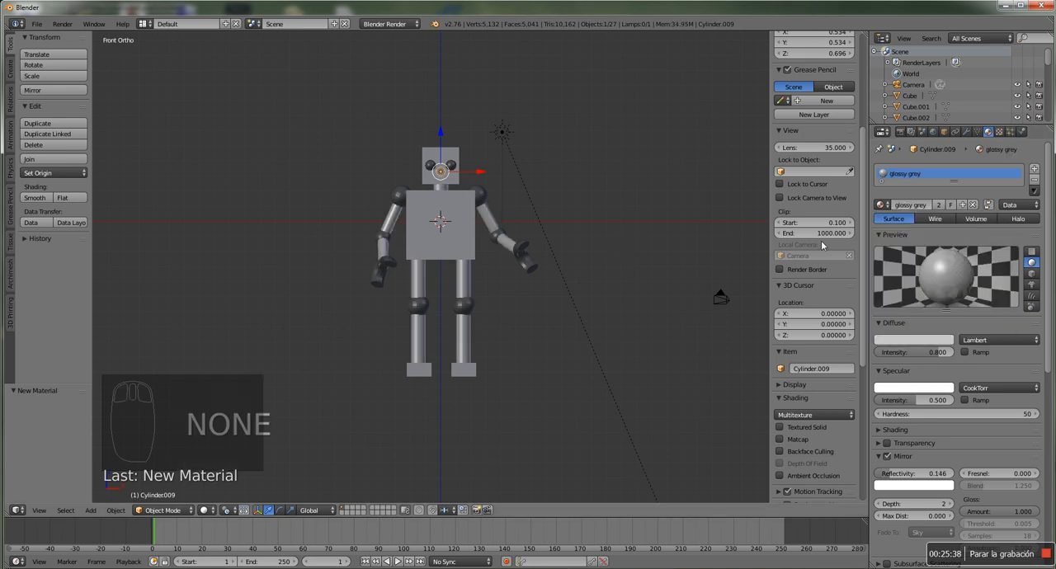
Select a foot to check its assigned material and examine the robot's materials from an angled view
{"action": "right_click", "coordinate": [469, 375]}
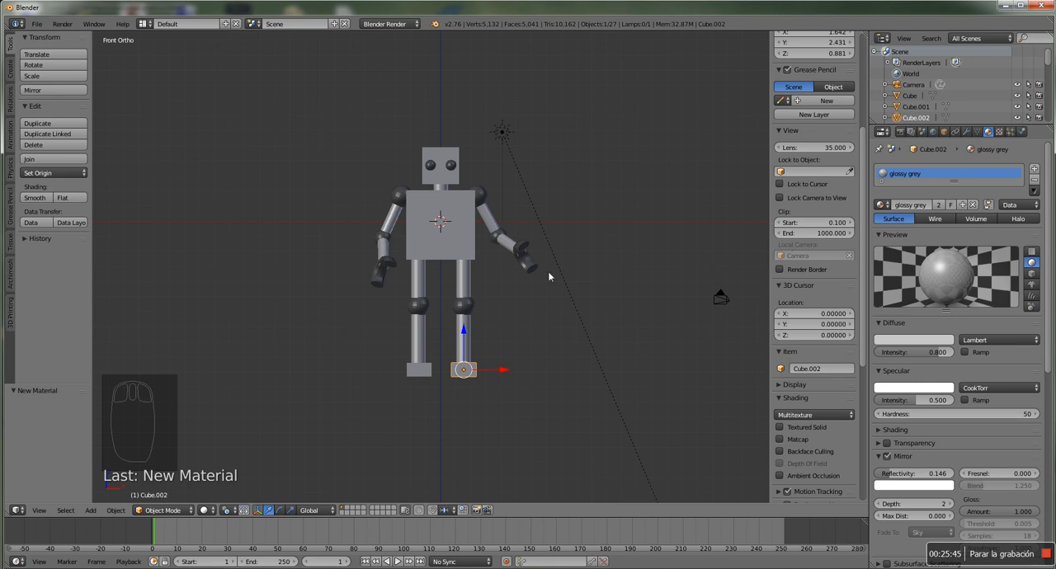
{"action": "middle_click_drag", "start_coordinate": [605, 266], "coordinate": [588, 277]}
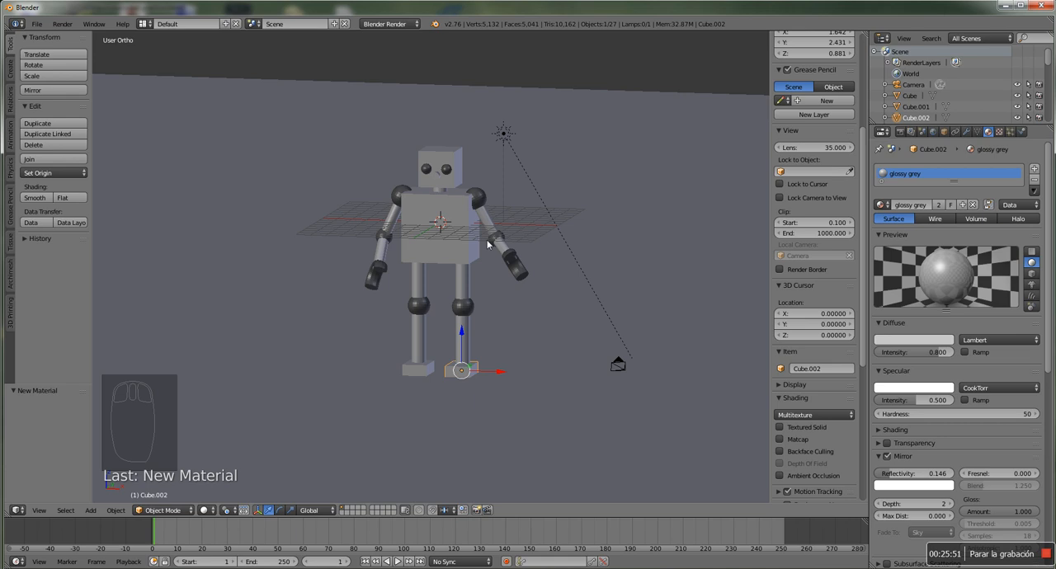
Assign the existing glossy grey material to the ground plane and render the scene
{"action": "right_click", "coordinate": [649, 216]}
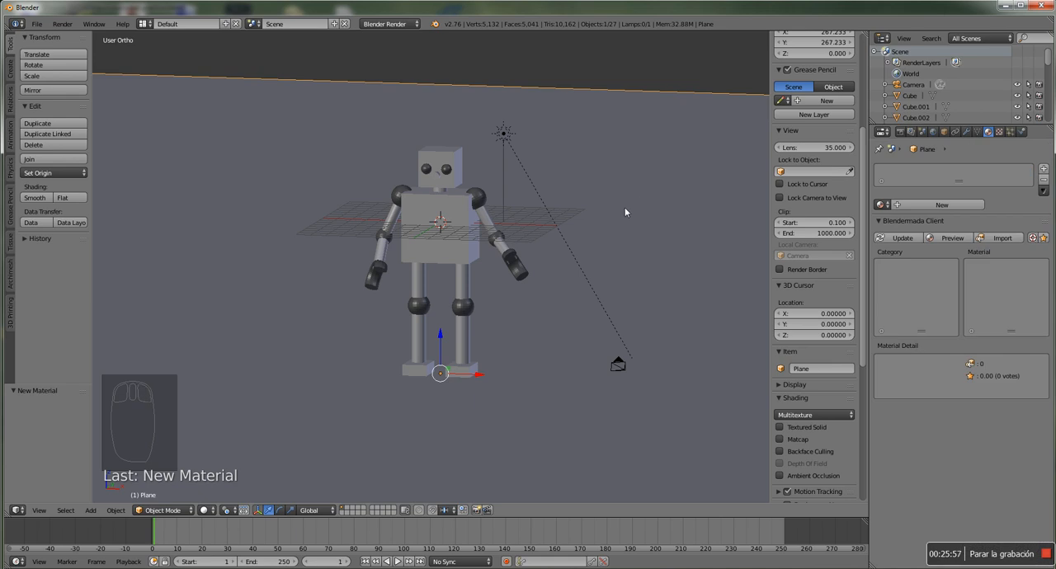
{"action": "left_click", "coordinate": [881, 204]}
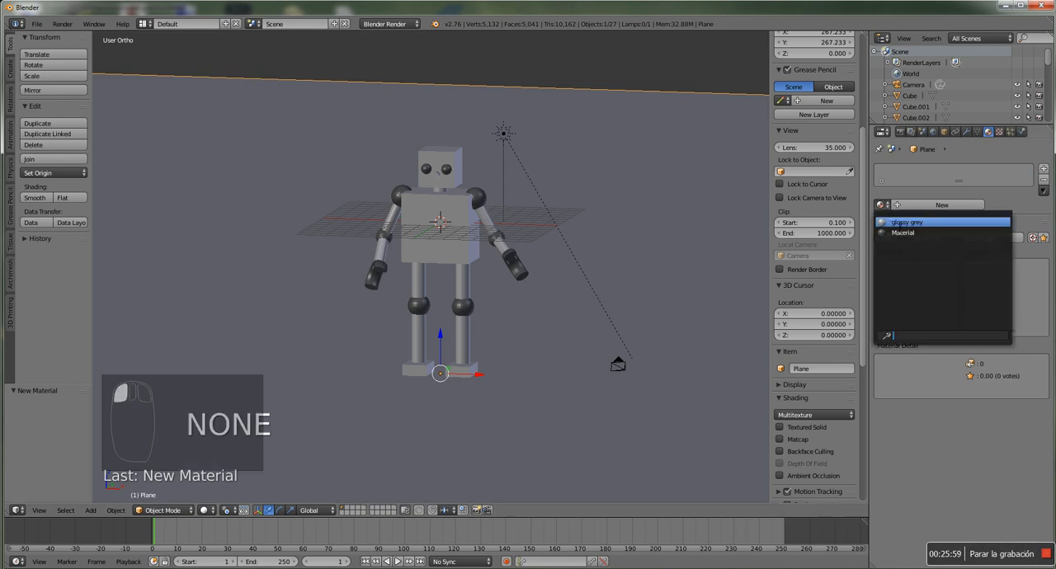
{"action": "left_click", "coordinate": [903, 222]}
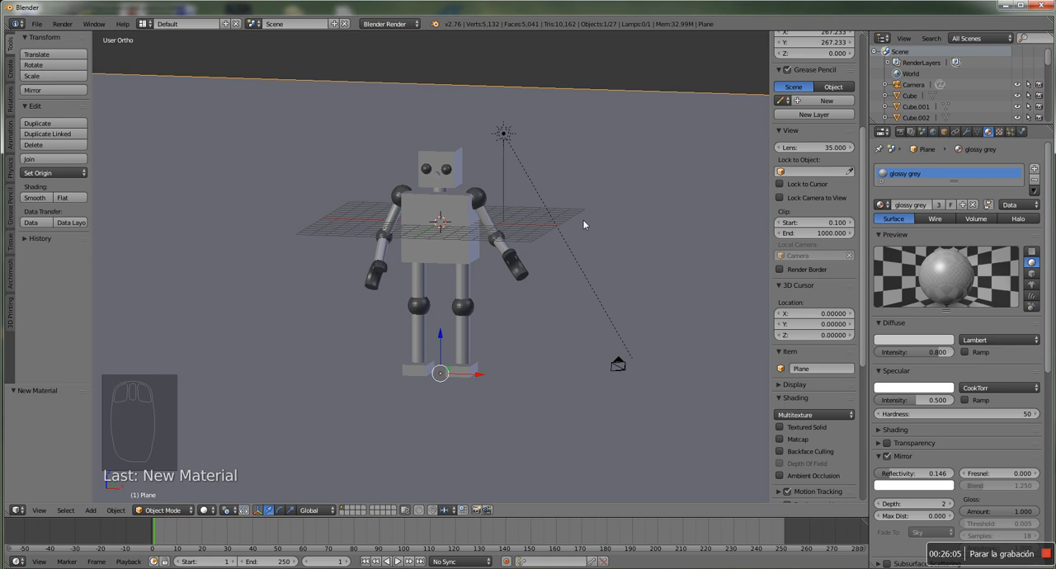
{"action": "key", "text": "F12"}
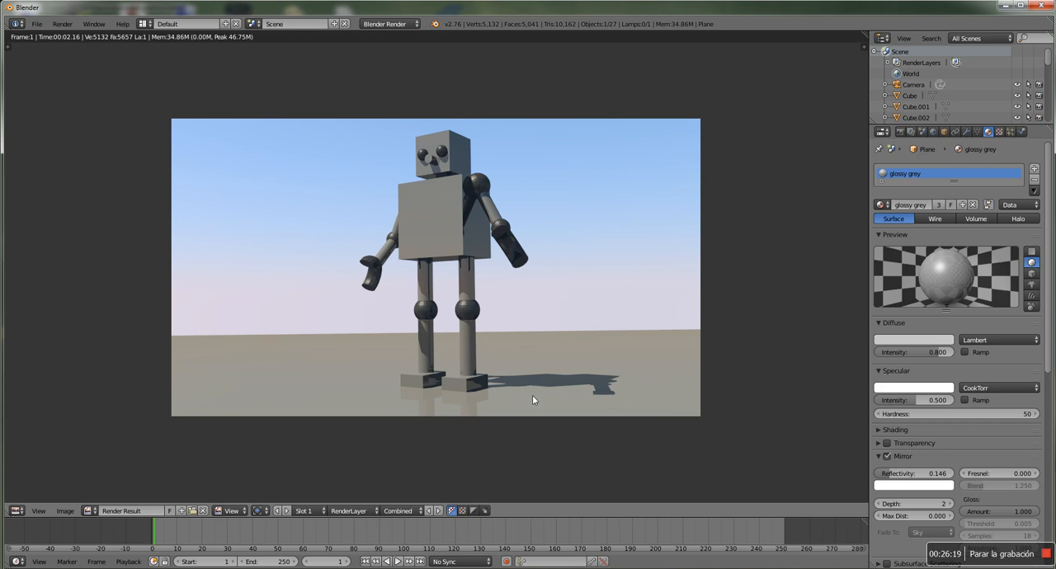
Save the project under the new name robotpractice3.blend in the casa folder
{"action": "left_click", "coordinate": [35, 25]}
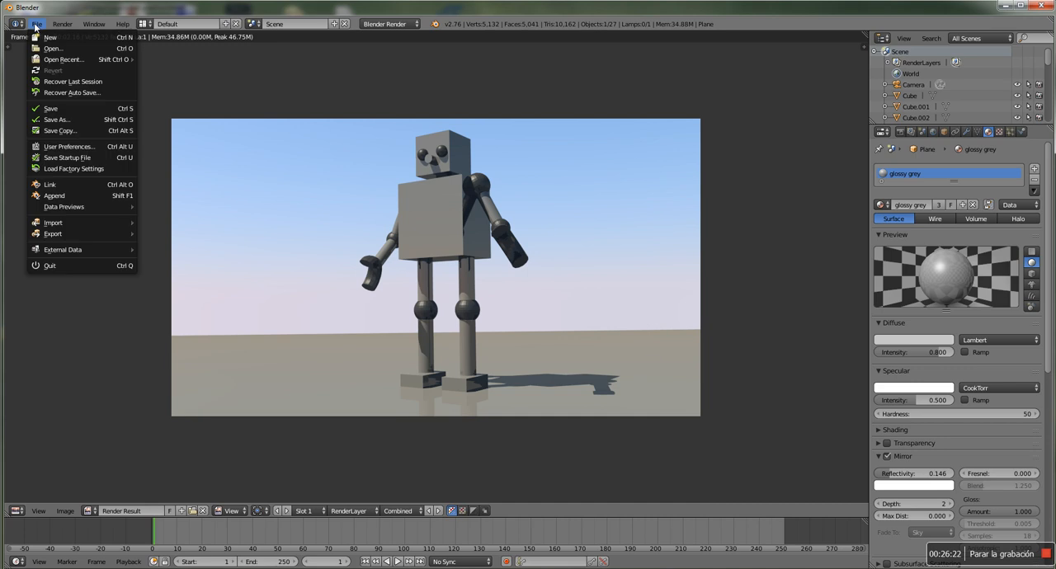
{"action": "left_click", "coordinate": [56, 120]}
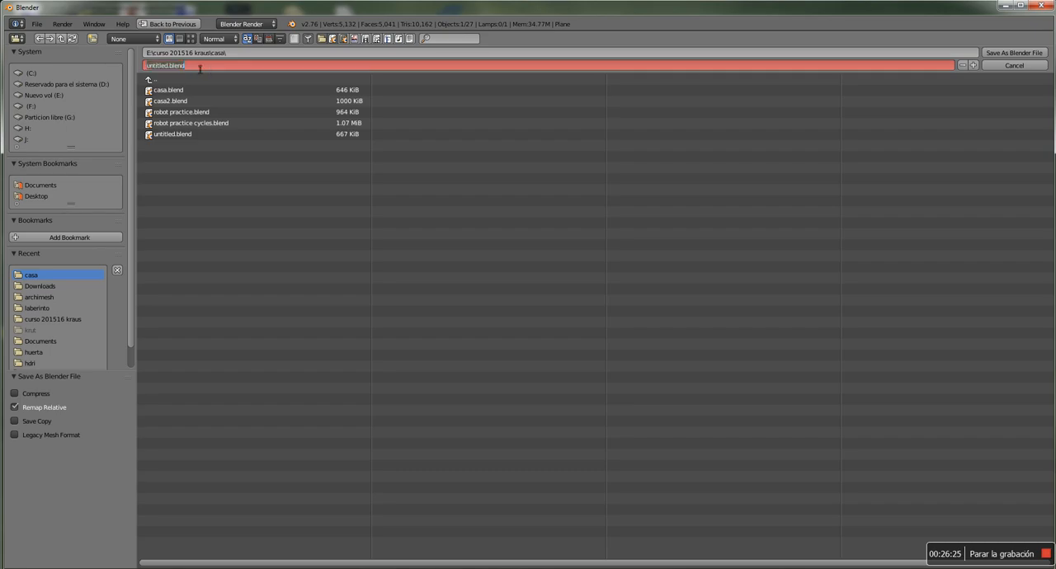
{"action": "type", "text": "robotpractice3"}
{"action": "left_click", "coordinate": [1033, 54]}
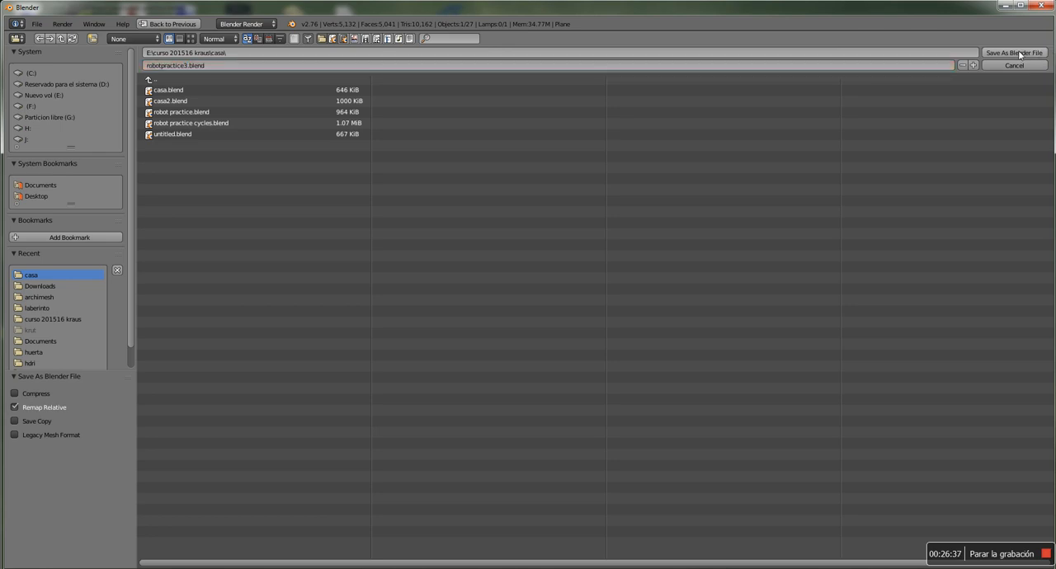
{"action": "left_click", "coordinate": [1029, 54]}
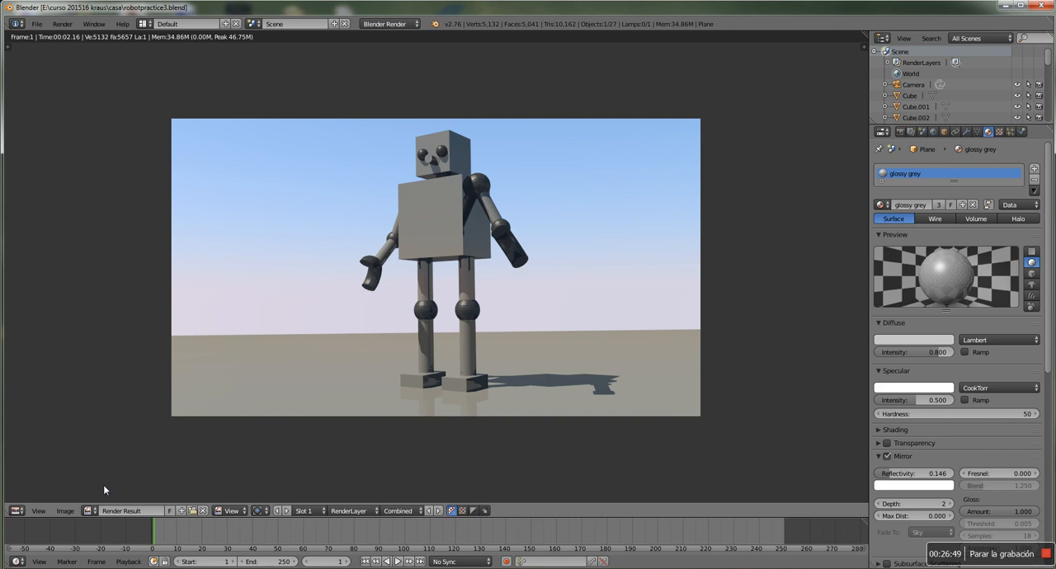
Save the rendered image as robot3 in PNG format in the casa folder
{"action": "left_click", "coordinate": [64, 512]}
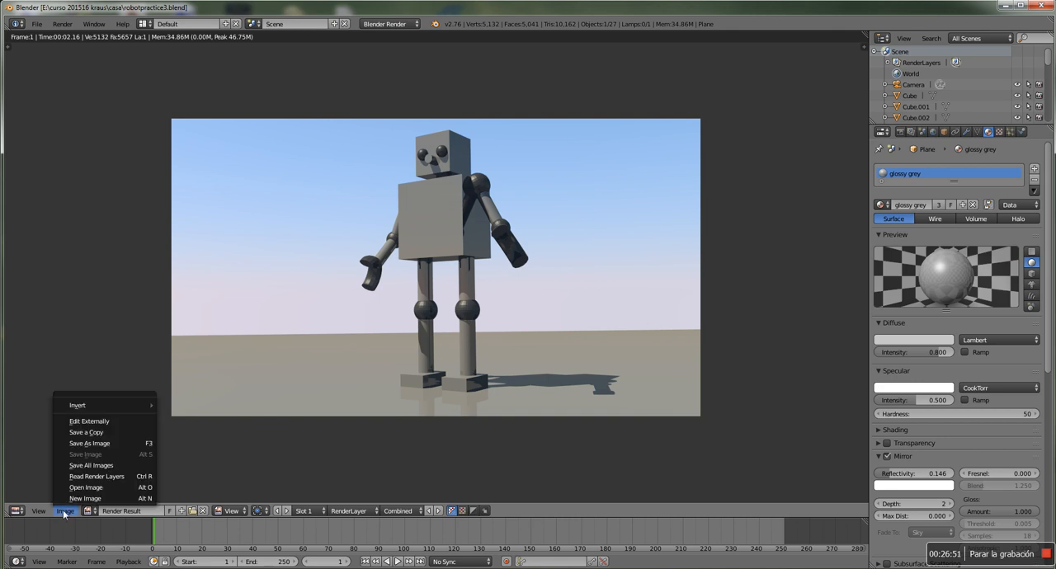
{"action": "left_click", "coordinate": [95, 444]}
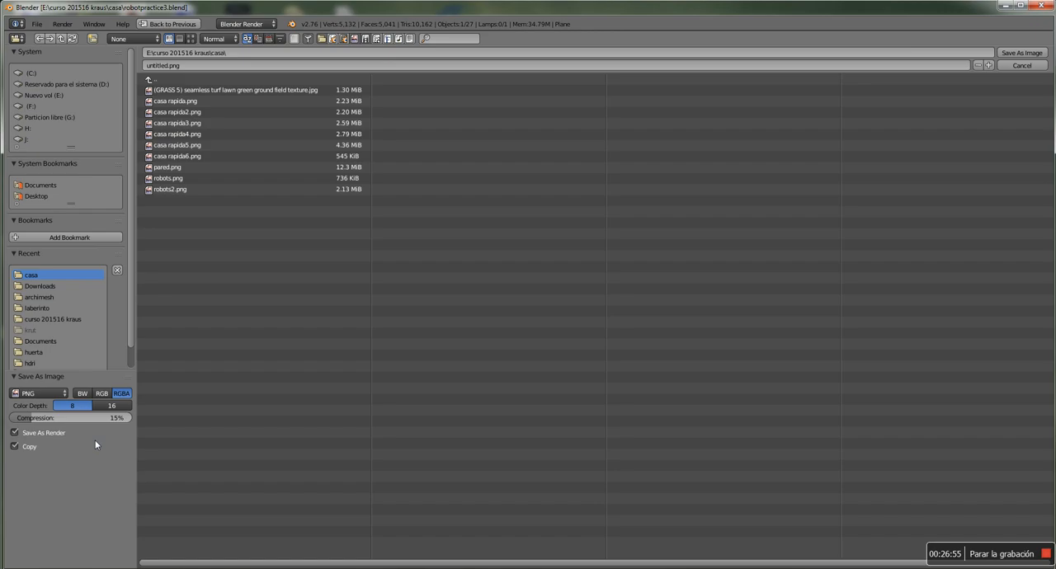
{"action": "left_click", "coordinate": [220, 66]}
{"action": "type", "text": "robot3"}
{"action": "left_click", "coordinate": [1029, 53]}
Switch to Windows Explorer and find robot3.png in the casa folder inside curso 201516 kraus on drive E
{"action": "key", "text": "super+e"}
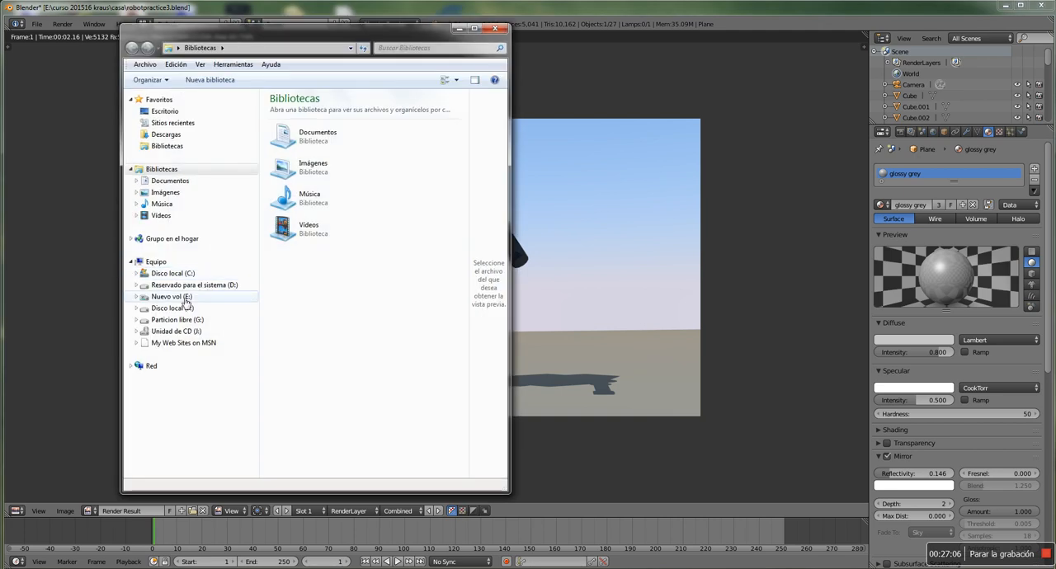
{"action": "left_click", "coordinate": [171, 297]}
{"action": "double_click", "coordinate": [321, 426]}
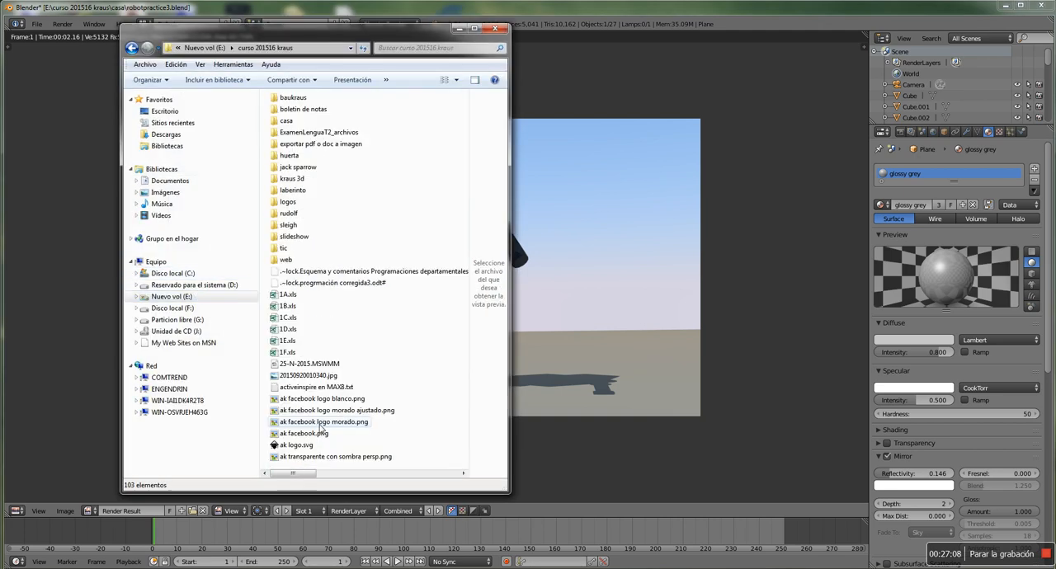
{"action": "double_click", "coordinate": [286, 122]}
{"action": "left_click_drag", "start_coordinate": [464, 186], "coordinate": [463, 252]}
{"action": "left_click", "coordinate": [370, 350]}
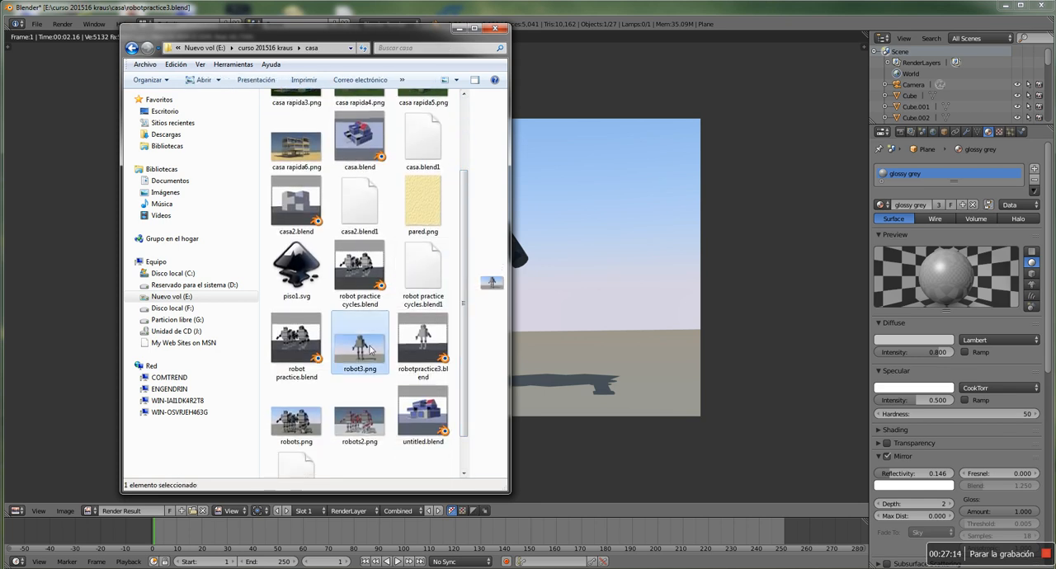
View robot3.png in the Windows photo viewer, and close the viewer and the Explorer window
{"action": "double_click", "coordinate": [370, 350]}
{"action": "scroll", "coordinate": [571, 288], "scroll_direction": "up", "scroll_amount": 1}
{"action": "scroll", "coordinate": [570, 287], "scroll_direction": "down", "scroll_amount": 1}
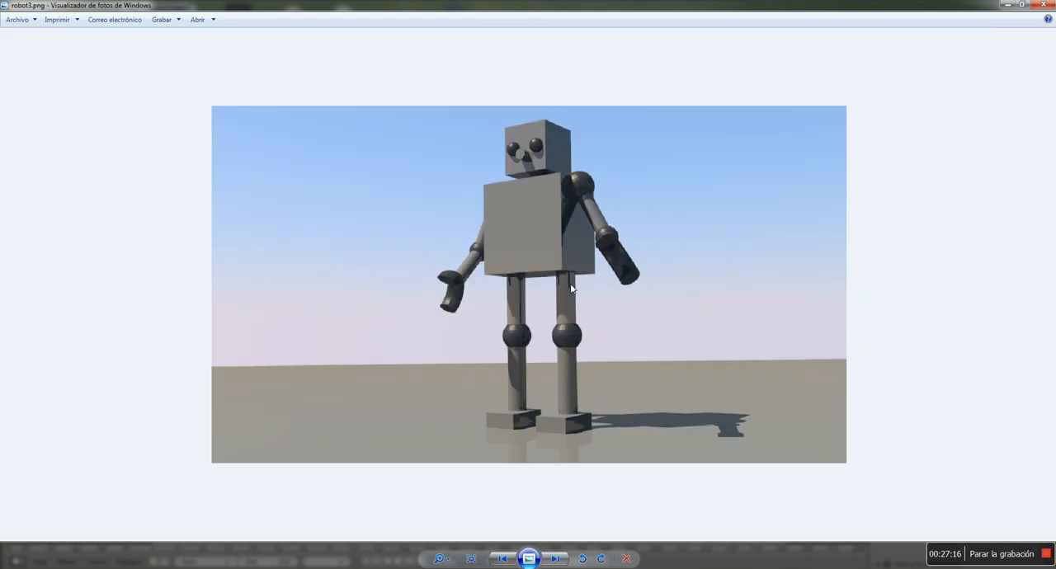
{"action": "left_click", "coordinate": [1051, 7]}
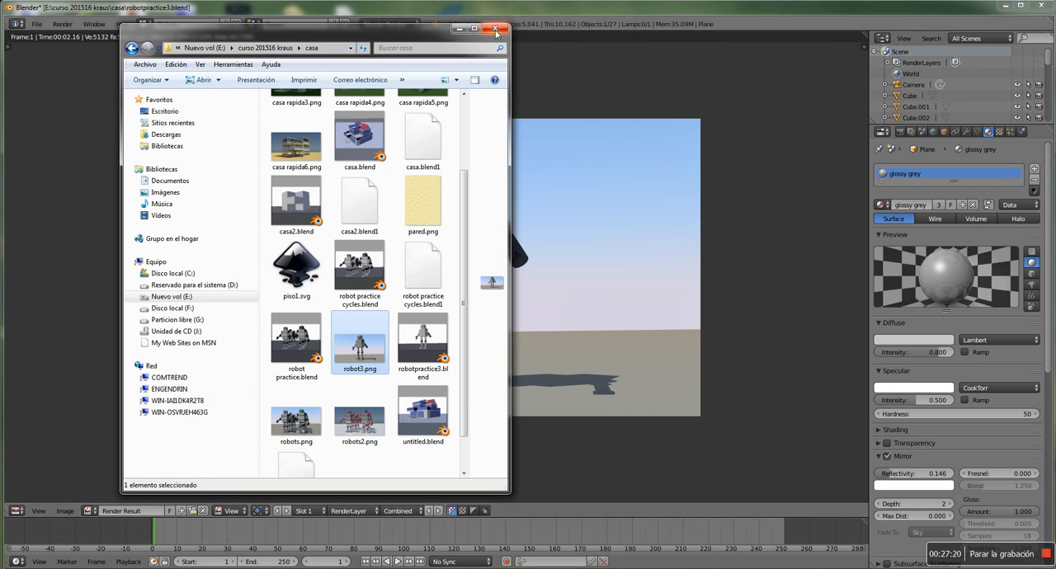
{"action": "left_click", "coordinate": [493, 28]}
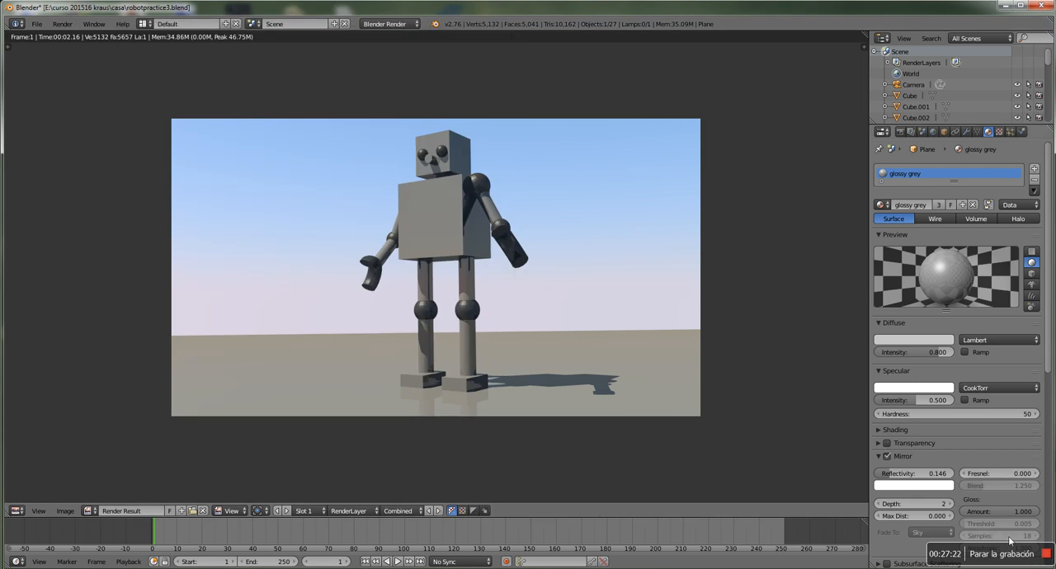